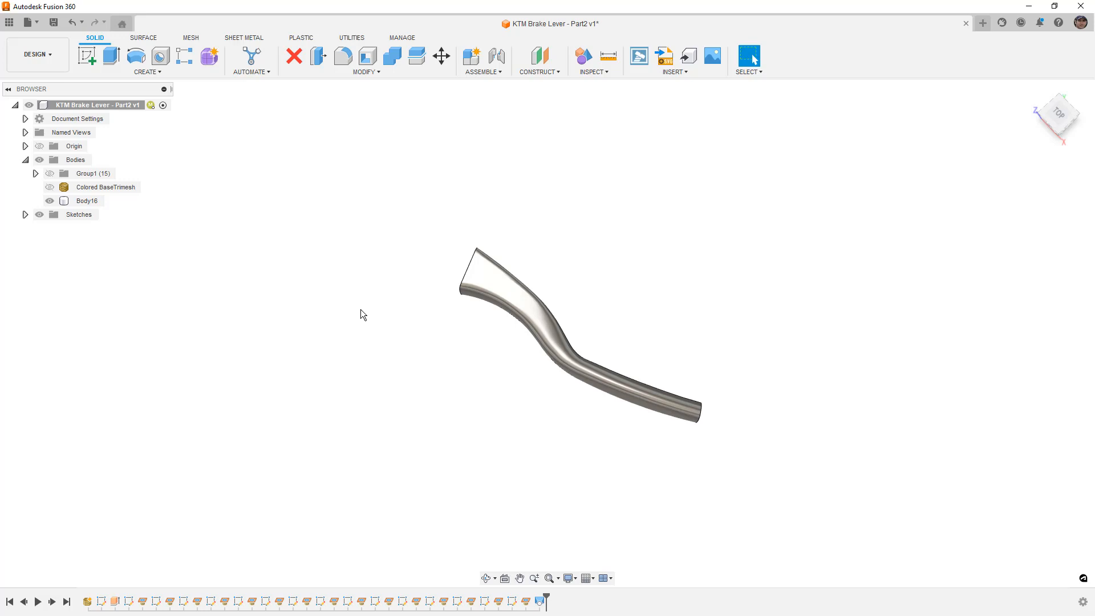
Hide Body16 and show the Colored BaseTrimesh scan of the brake lever
left_click(470, 295)
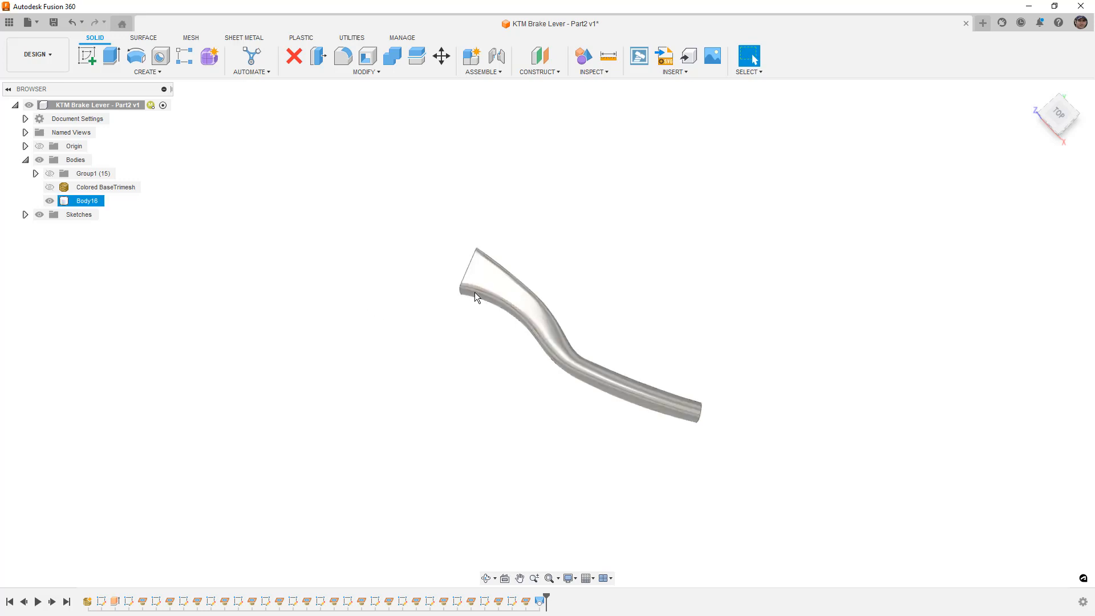
key("Escape")
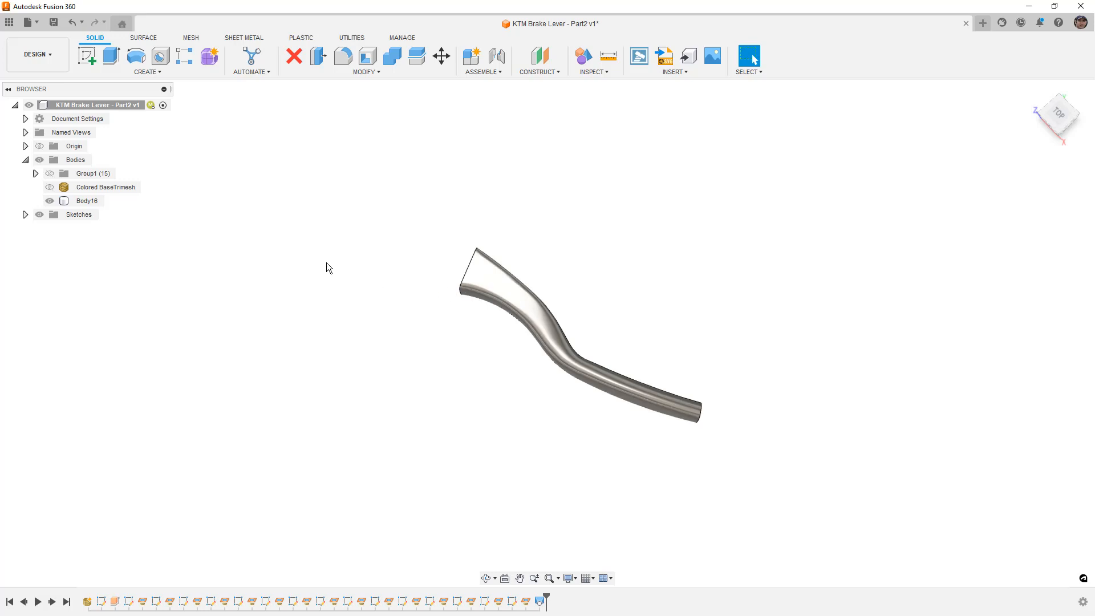
left_click(50, 201)
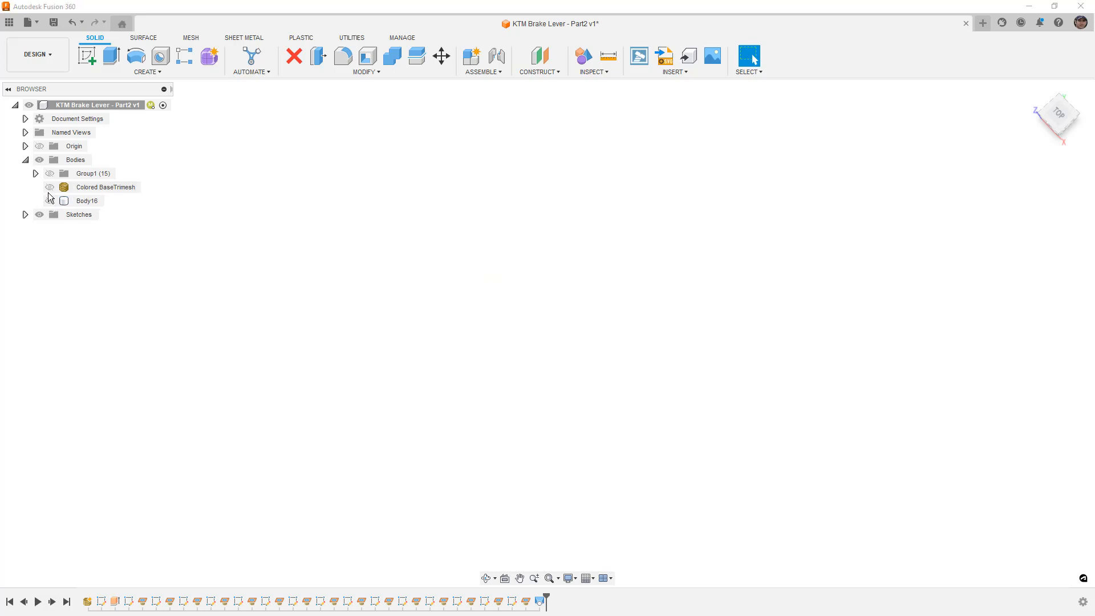
left_click(49, 188)
middle_click_drag(508, 423, 622, 412, "shift")
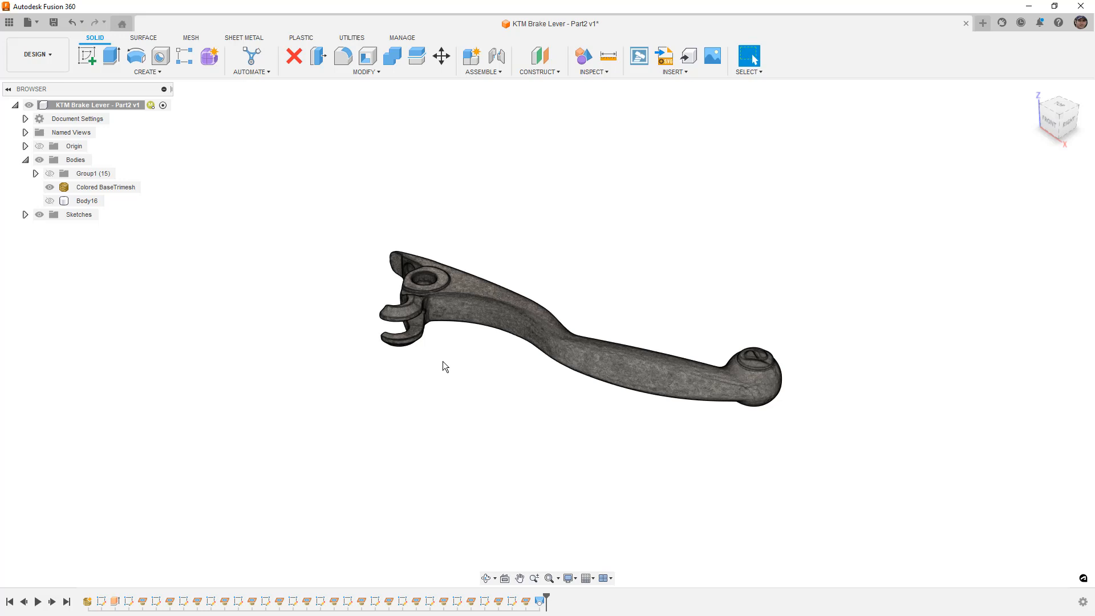
Create a form cylinder at the lever's pivot end, about 24 mm in diameter and 12 mm high, with 8 diameter faces and a single height face
left_click(208, 55)
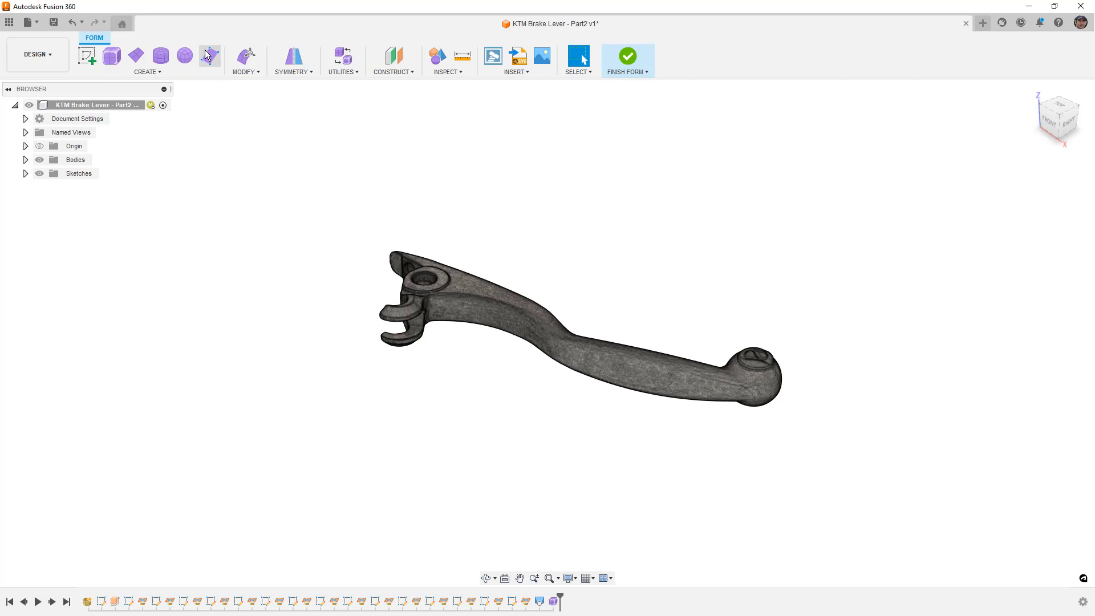
left_click(160, 55)
middle_click_drag(585, 262, 535, 268)
left_click(400, 212)
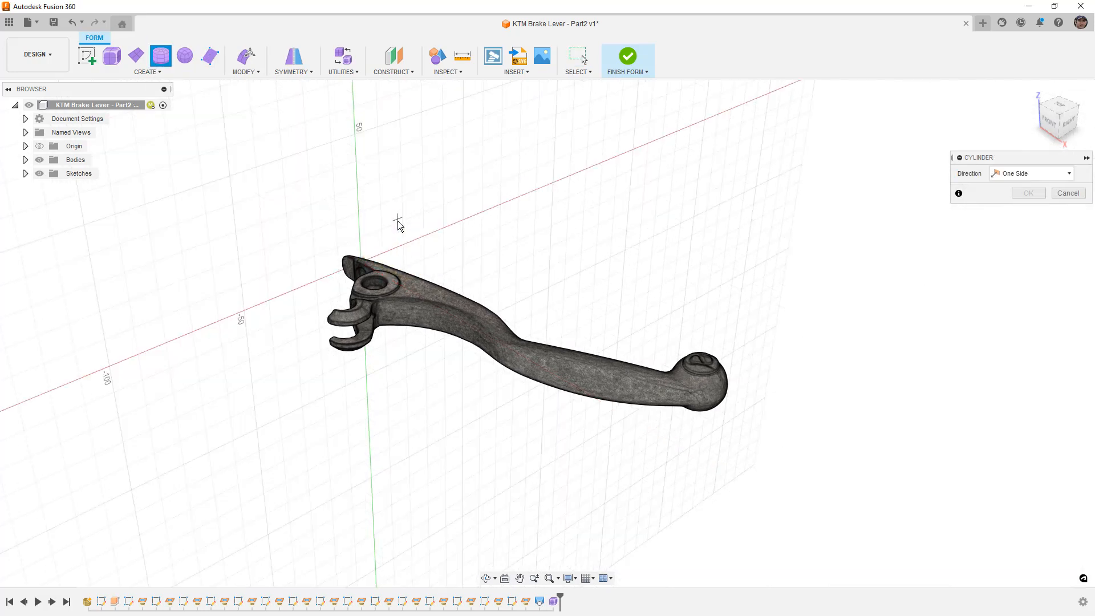
left_click(365, 259)
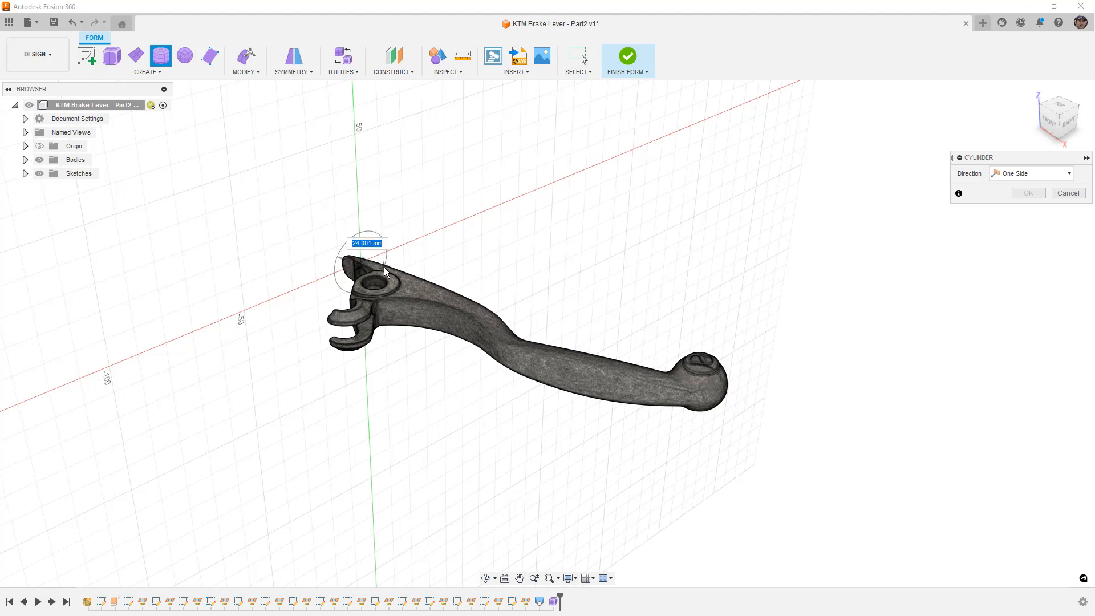
left_click(384, 267)
left_click(1070, 227)
left_click(1071, 227)
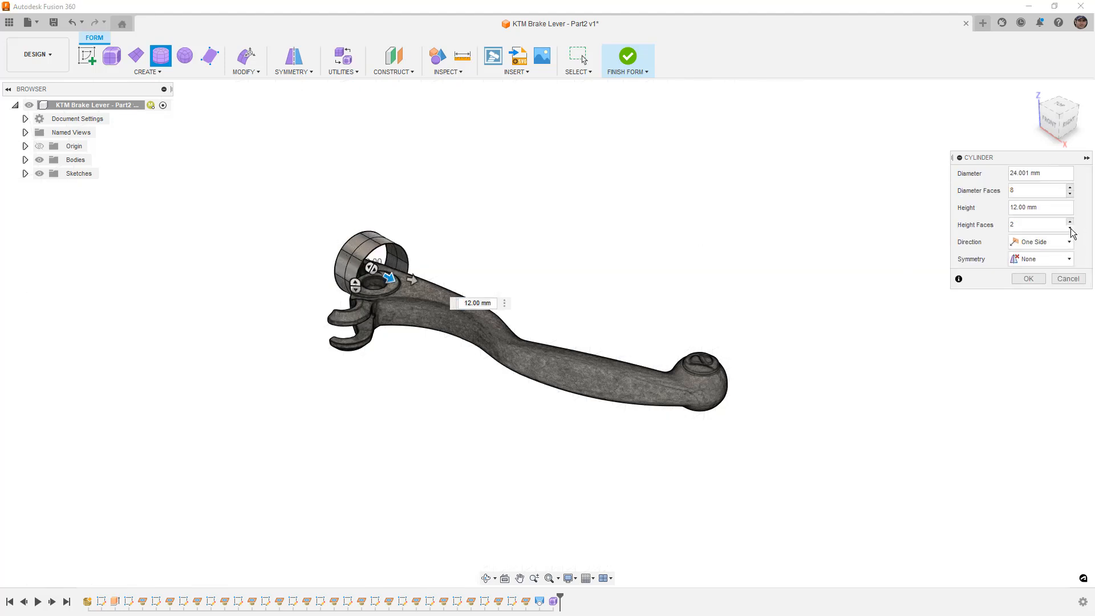
left_click(1034, 279)
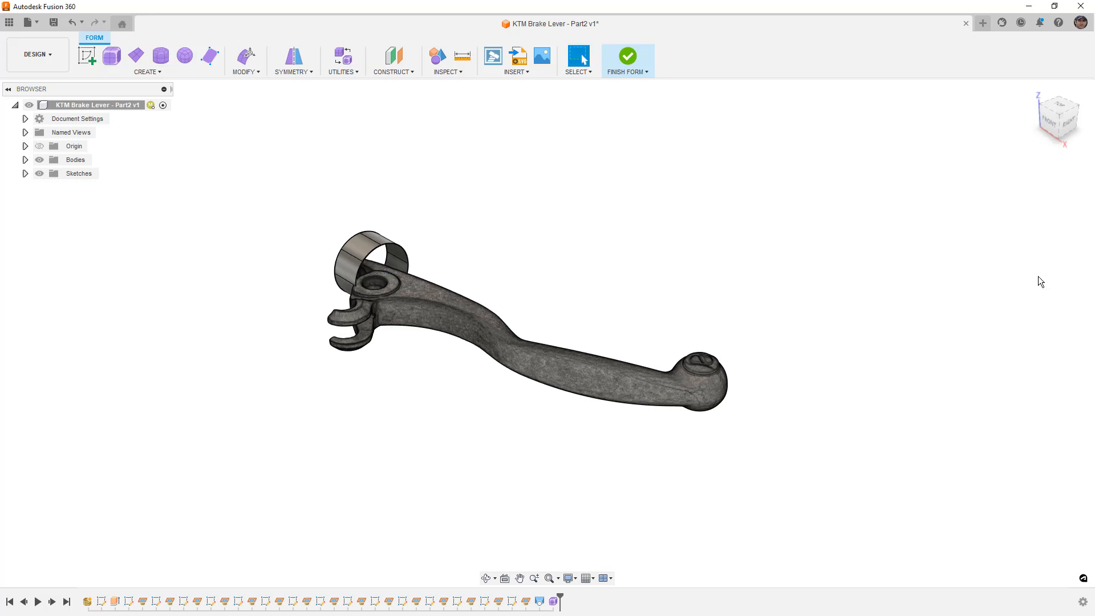
Move the whole cylinder past the pivot hole onto the lever arm and rotate it 20 degrees in the top view
middle_click_drag(777, 269, 781, 288, "shift")
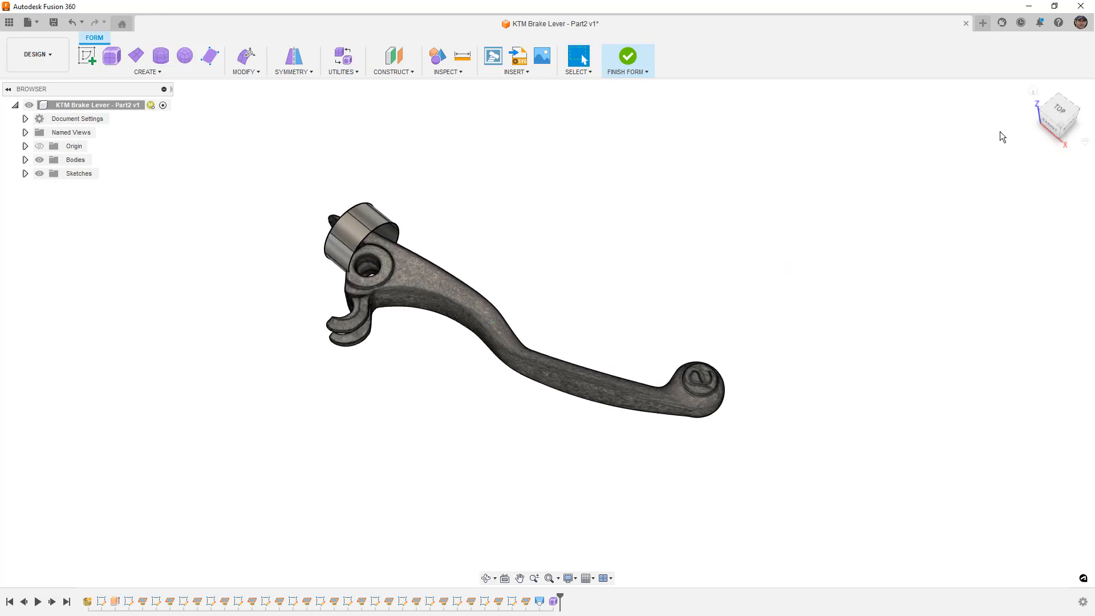
left_click(1056, 108)
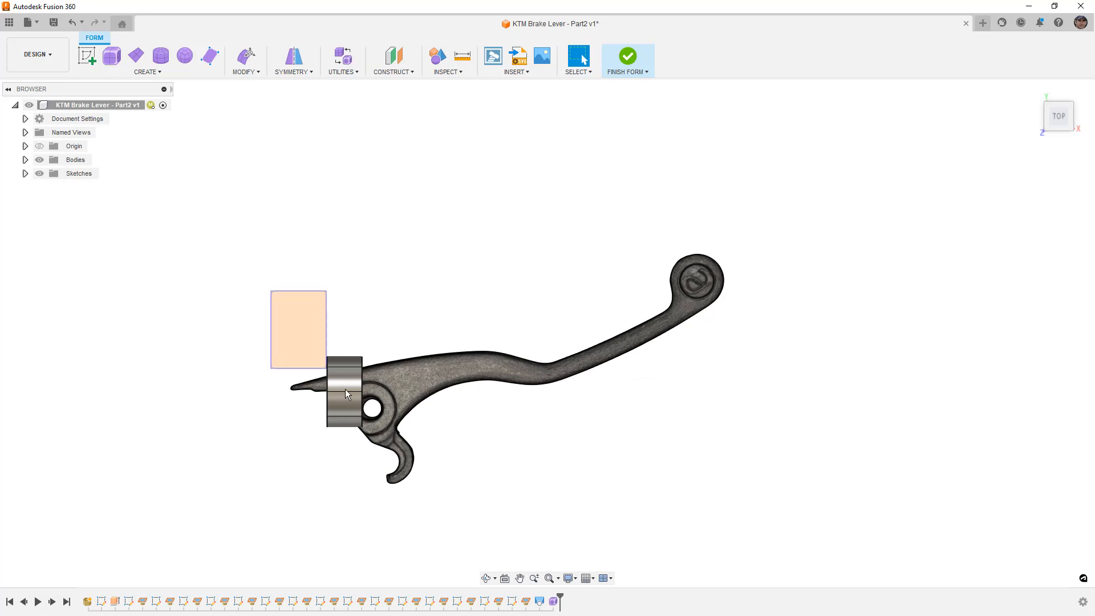
left_click_drag(288, 318, 432, 469)
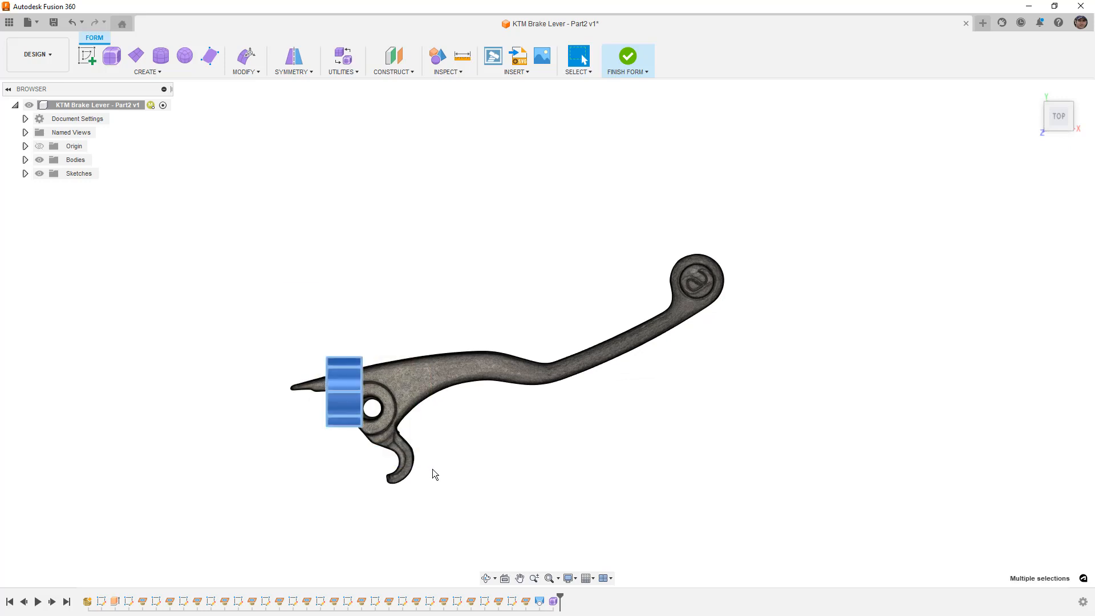
left_click(247, 57)
left_click_drag(360, 377, 431, 371)
left_click_drag(414, 325, 395, 324)
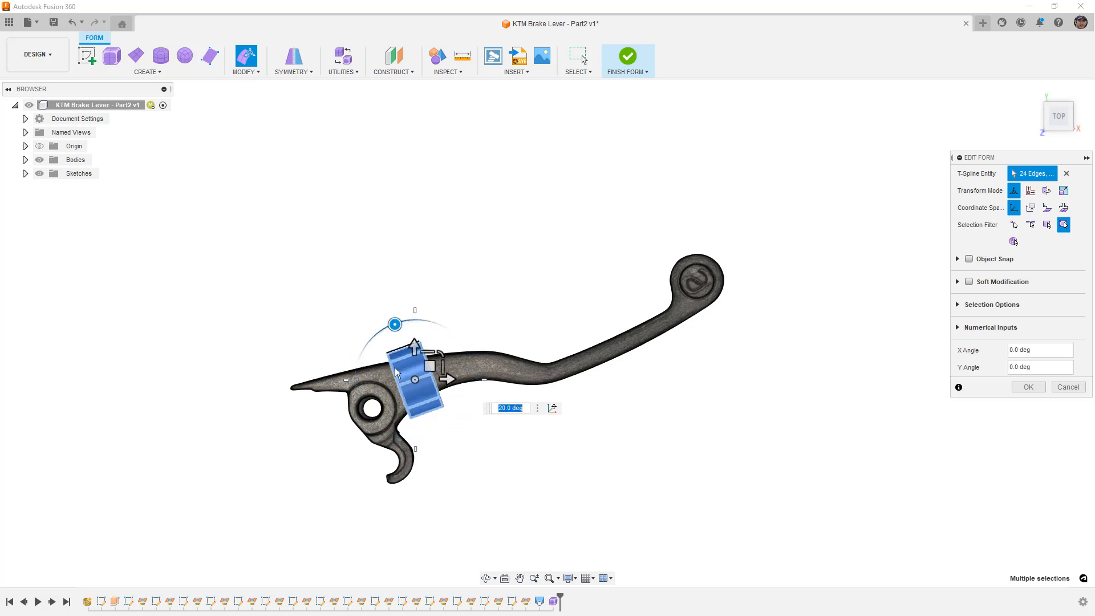
Refine the cylinder's position and rotation so it sits square around the start of the lever's grip section
scroll(402, 397, "up", 3)
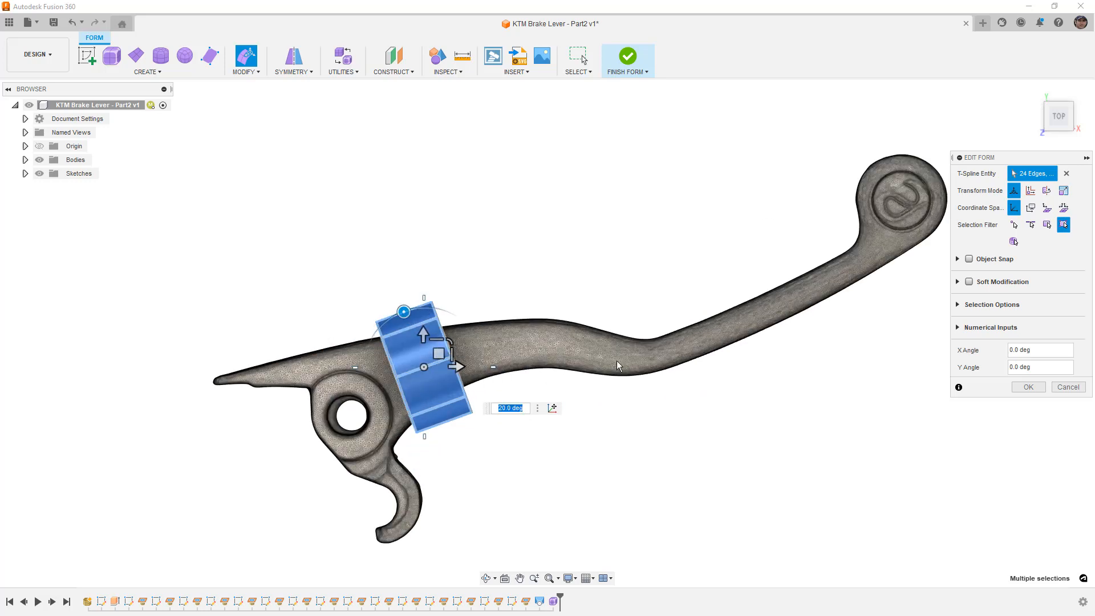
left_click_drag(438, 353, 478, 343)
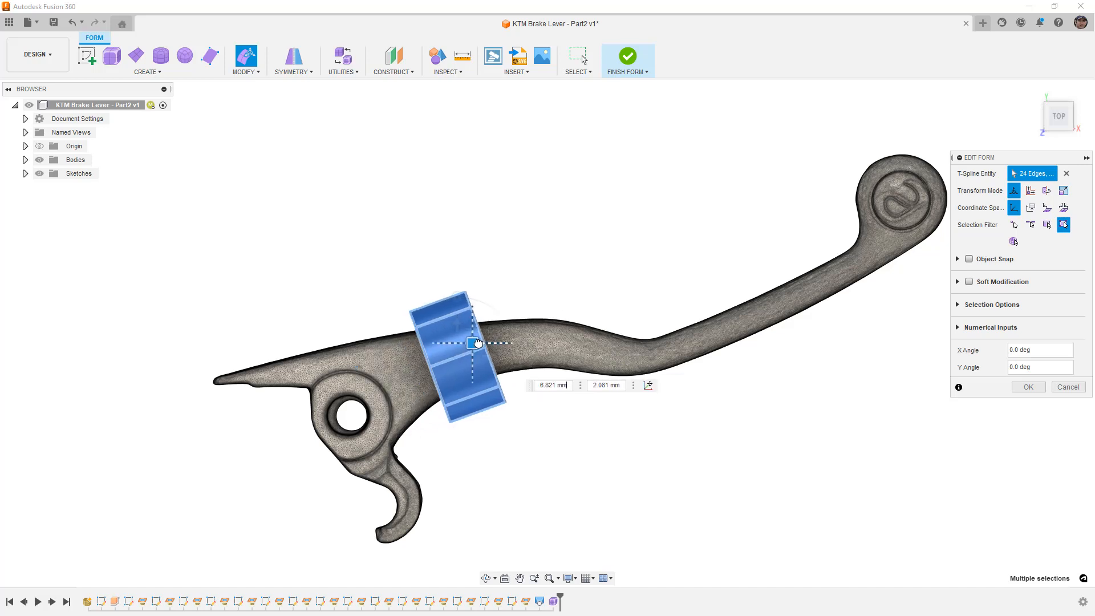
left_click_drag(460, 295, 465, 297)
scroll(465, 314, "up", 1)
left_click_drag(485, 334, 473, 348)
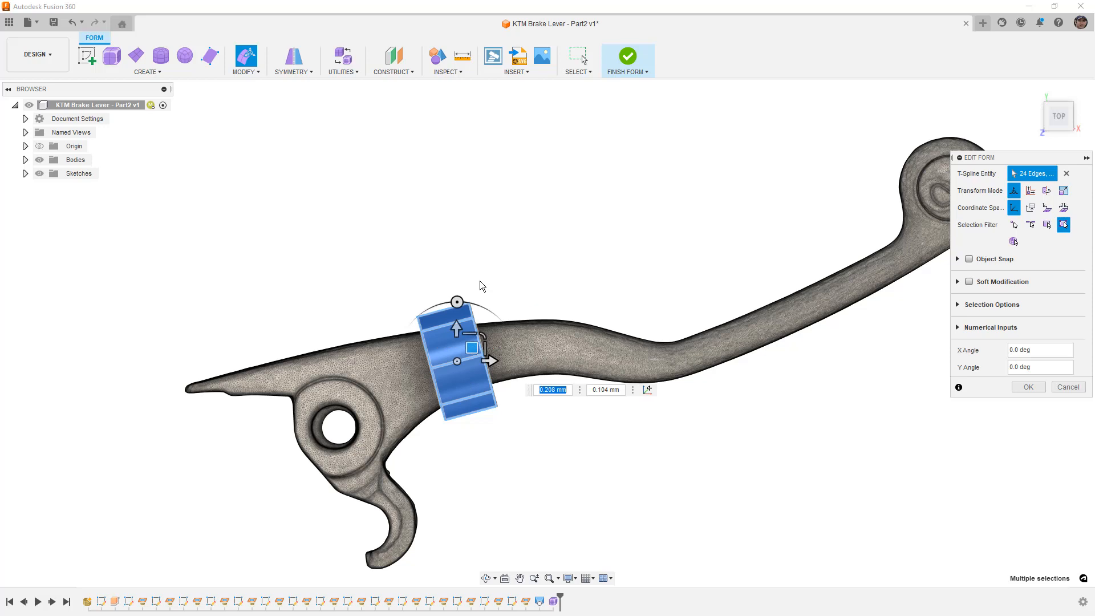
left_click(480, 281)
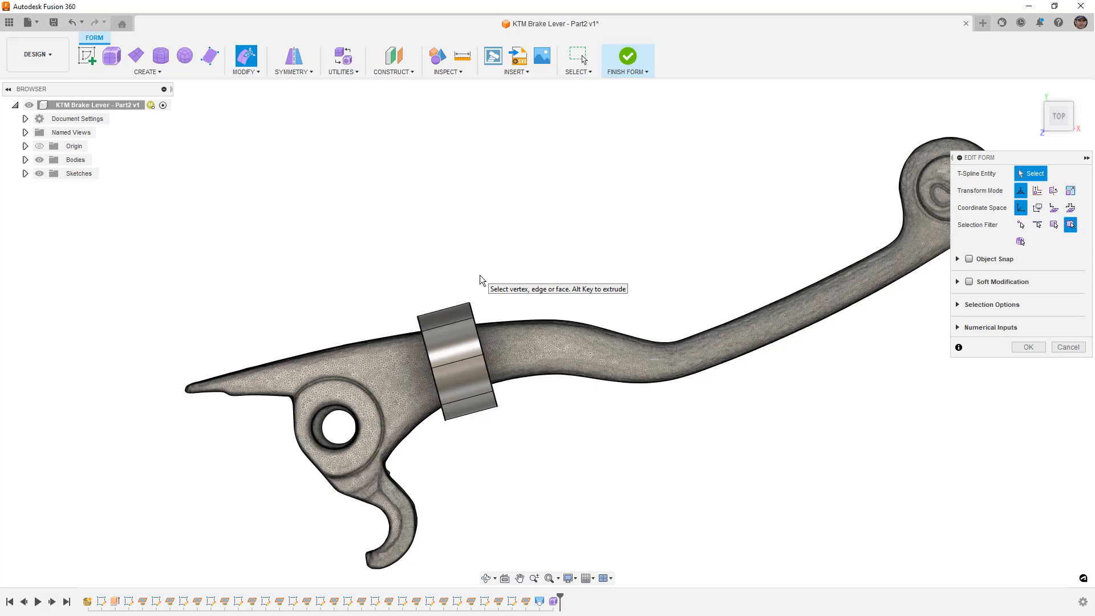
Extrude the cylinder's open edge loop on the grip side about 10 mm along the lever, then rotate and scale down the new end
double_click(477, 331)
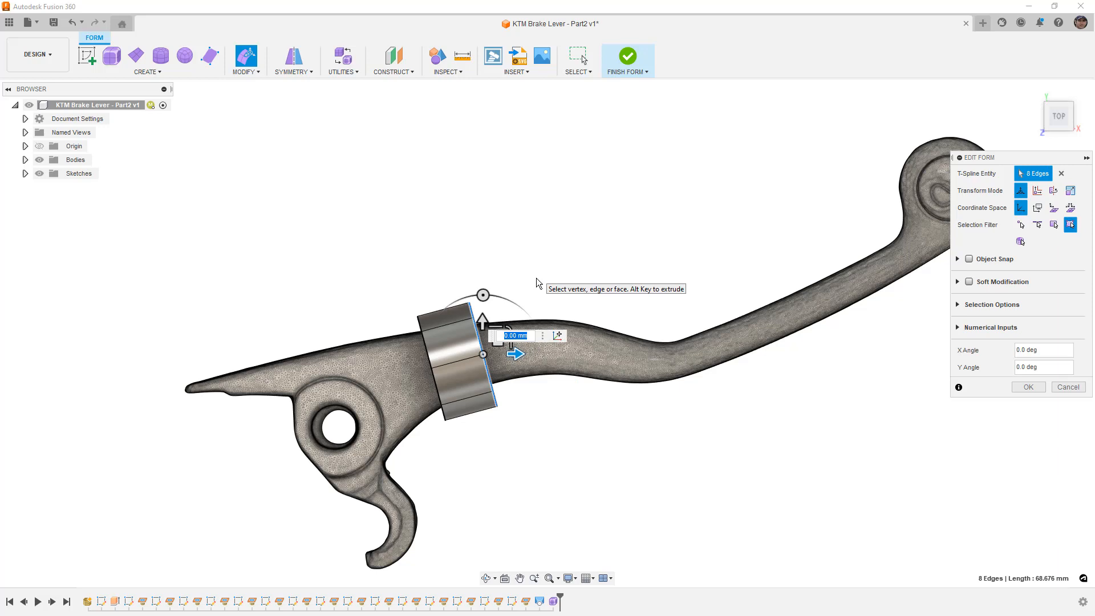
key("alt")
left_click_drag(500, 339, 553, 332, "alt")
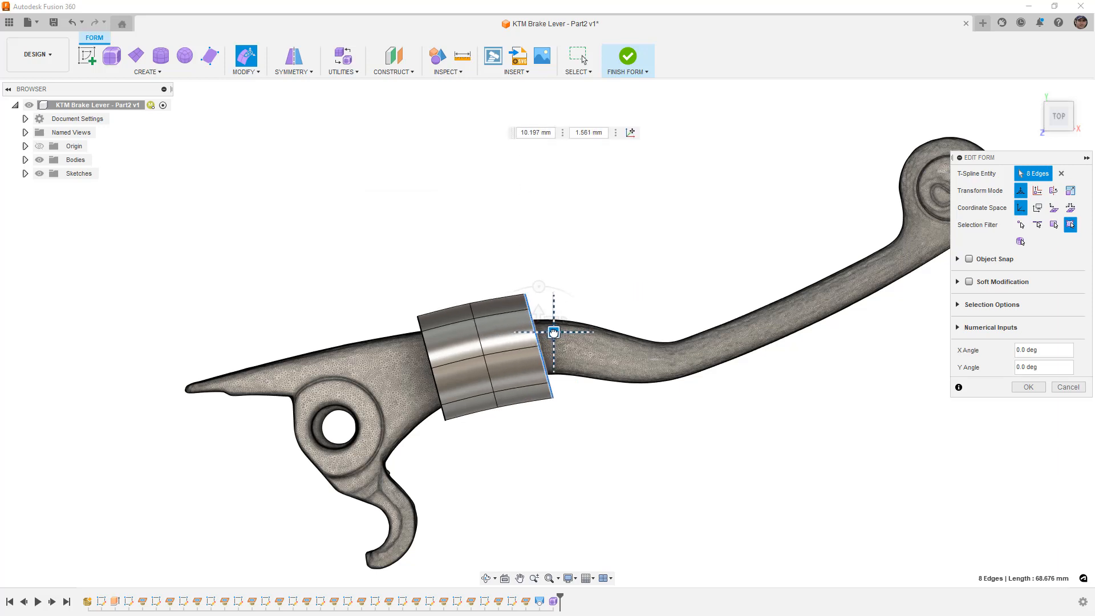
left_click_drag(540, 286, 561, 323)
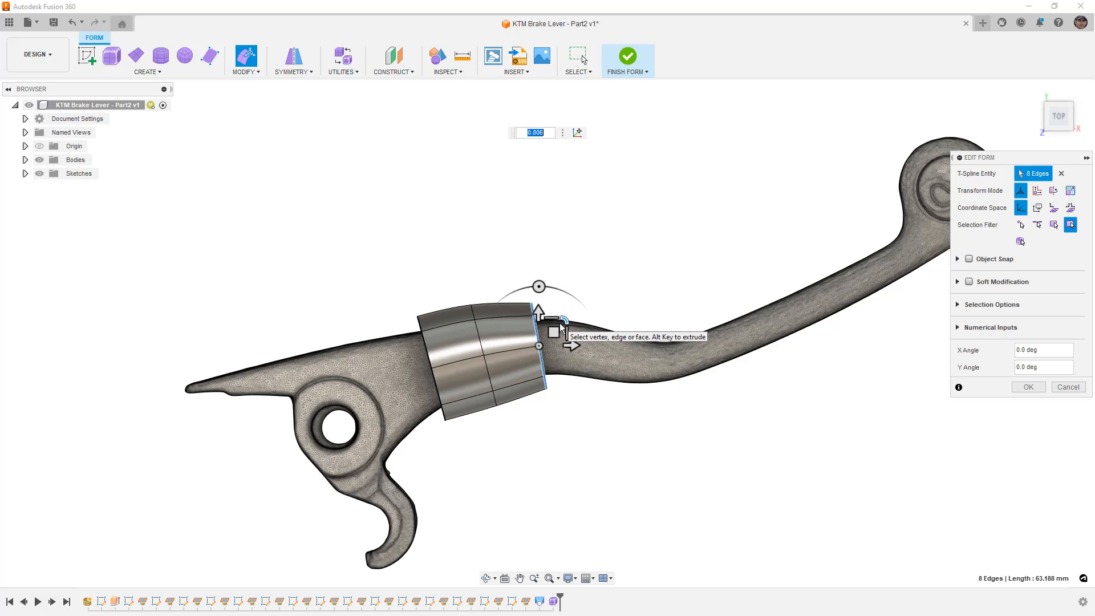
Extrude further tube sections along the lever, rotating each end loop to follow the bends, up to the ball end
left_click_drag(554, 332, 626, 342, "alt")
left_click_drag(609, 298, 624, 301)
left_click_drag(625, 342, 677, 342, "alt")
left_click_drag(661, 297, 721, 281)
middle_click_drag(793, 272, 627, 294)
left_click_drag(584, 346, 744, 274, "alt")
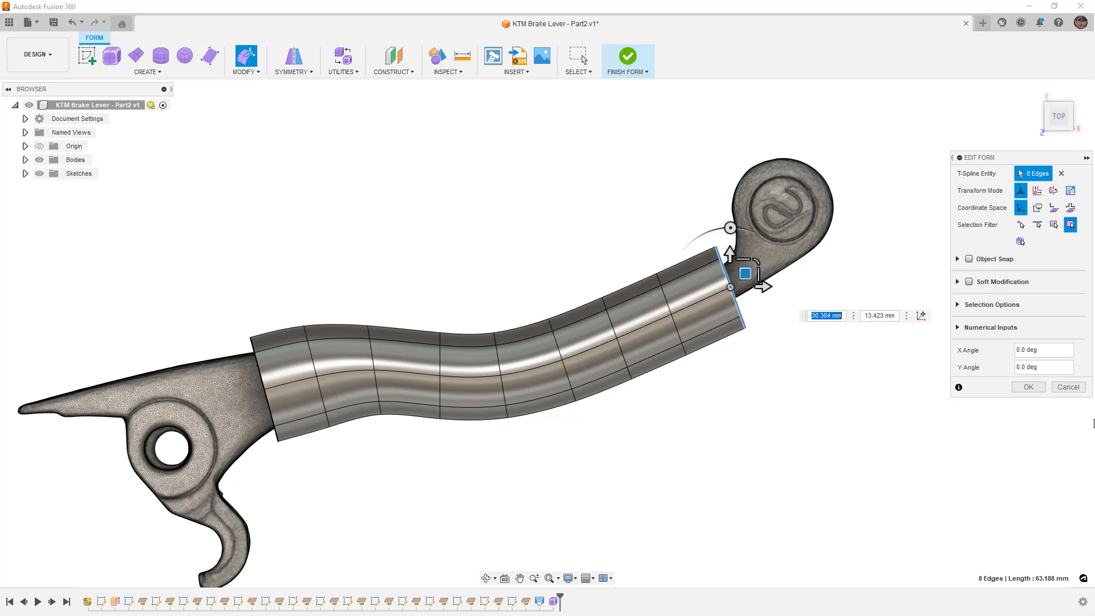
left_click(1035, 385)
Select the entire tube and lower it vertically in the front view to centre it on the lever
scroll(582, 386, "down", 3)
middle_click_drag(582, 386, 577, 290, "shift")
left_click_drag(321, 267, 733, 444)
left_click(1055, 119)
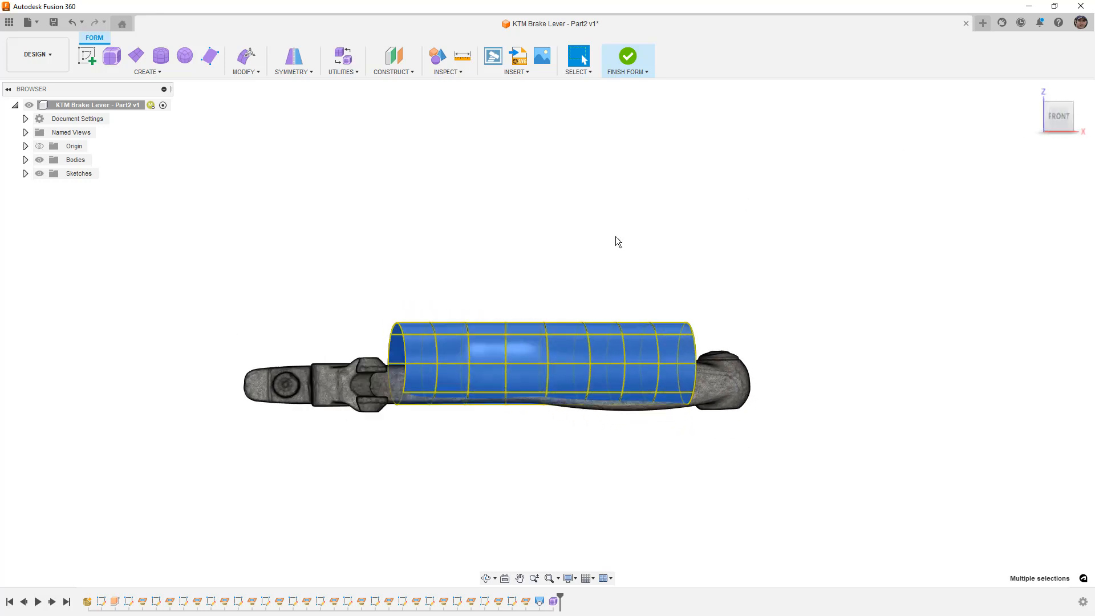
left_click(247, 55)
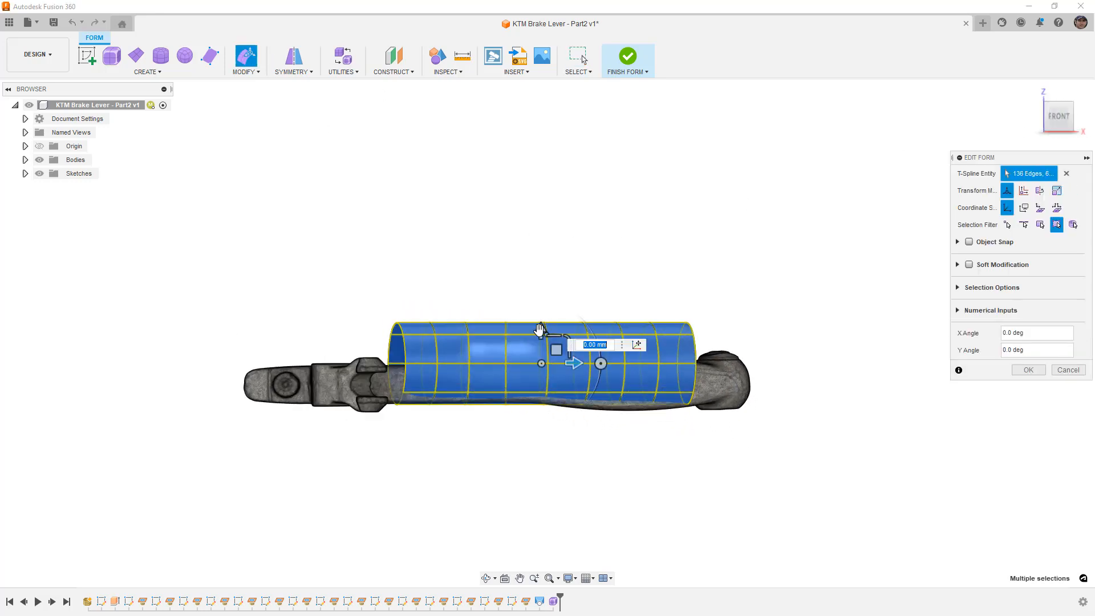
left_click_drag(539, 330, 540, 348)
Adjust the scale of the whole tube around the lever and accept the form edit
scroll(485, 390, "up", 3)
middle_click_drag(463, 386, 499, 381, "shift")
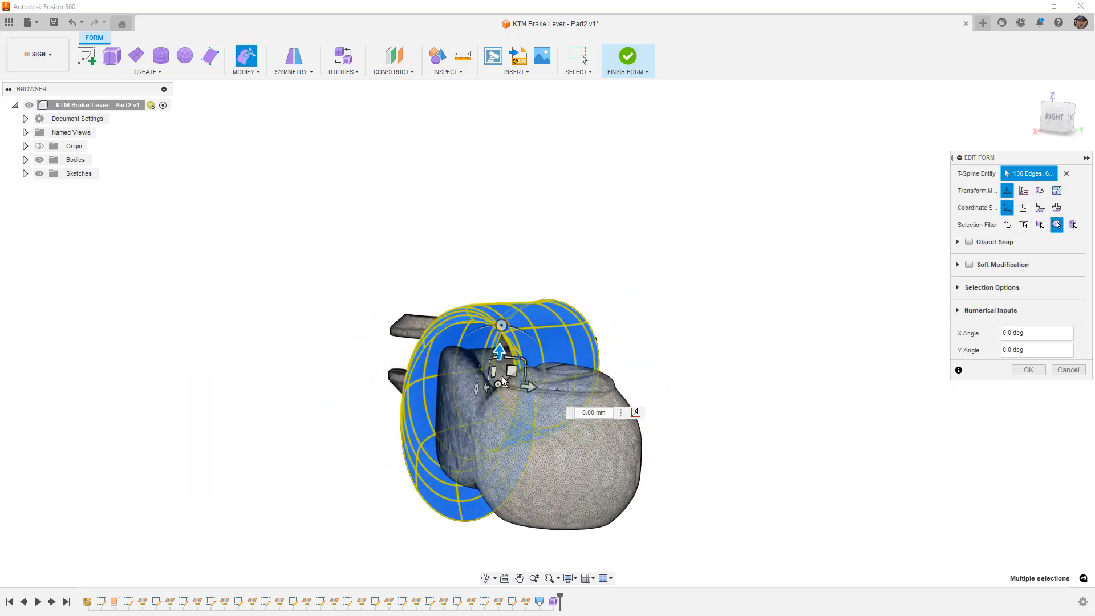
type("1.00")
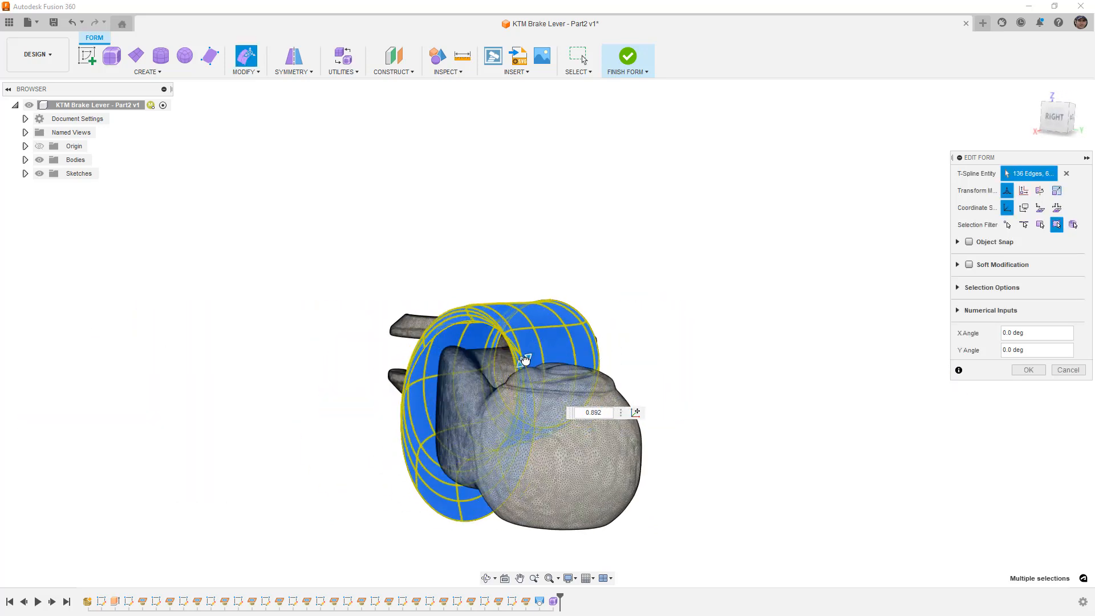
left_click_drag(515, 360, 512, 364)
middle_click_drag(512, 363, 470, 367, "shift")
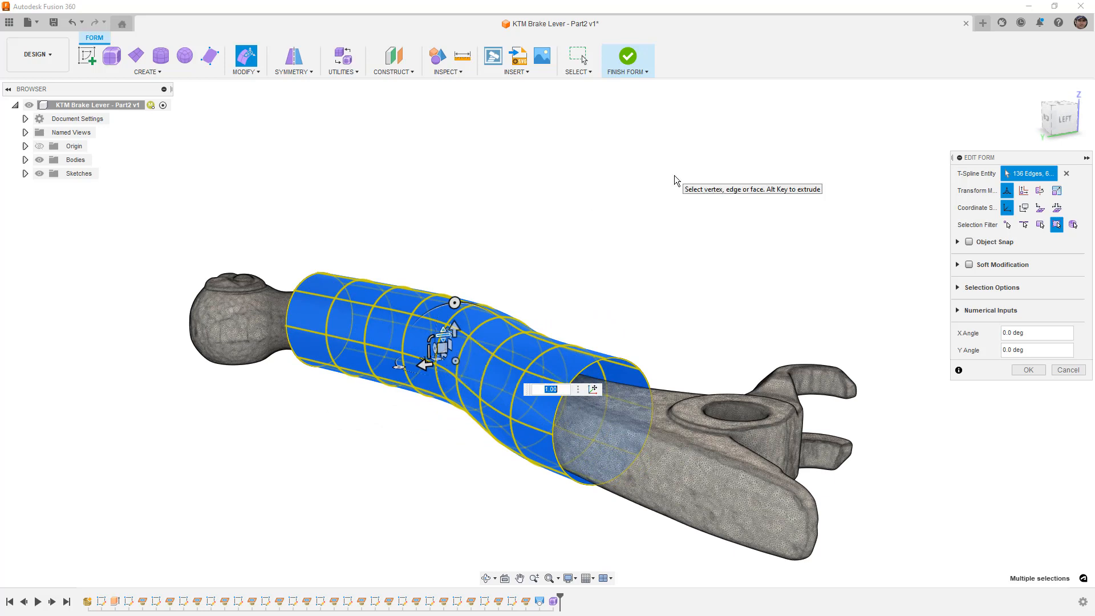
mouse_move(833, 320)
middle_mouse_down("shift")
mouse_move(738, 313)
mouse_move(715, 287)
mouse_move(704, 294)
mouse_move(839, 337)
middle_mouse_up("shift")
left_click(1028, 369)
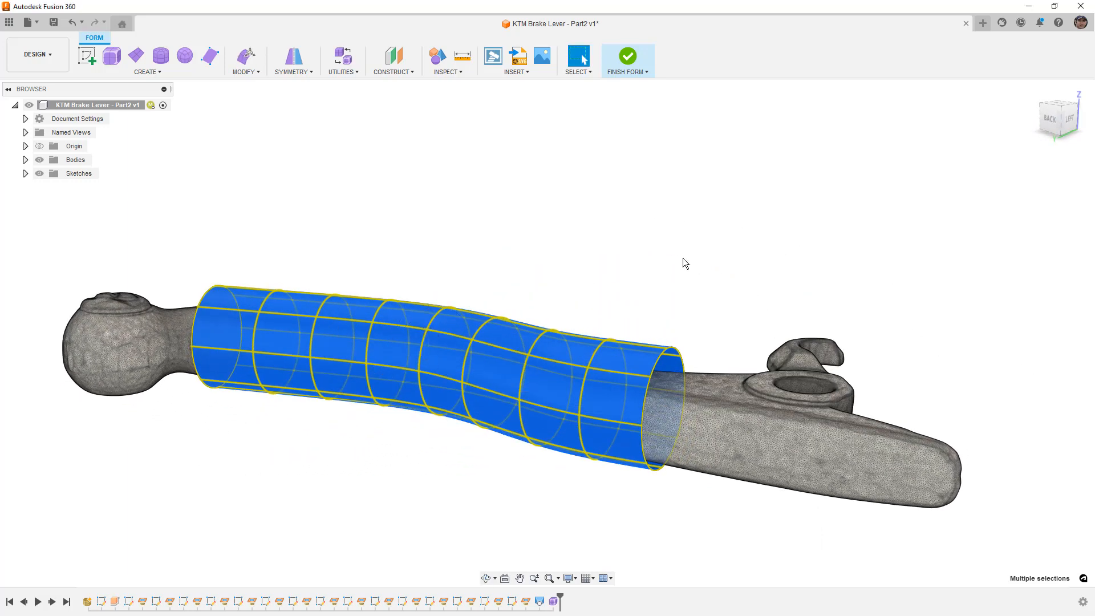
Pull all the tube's vertices onto the lever mesh with Auto target selection and the Surface Points pull type
left_click(256, 69)
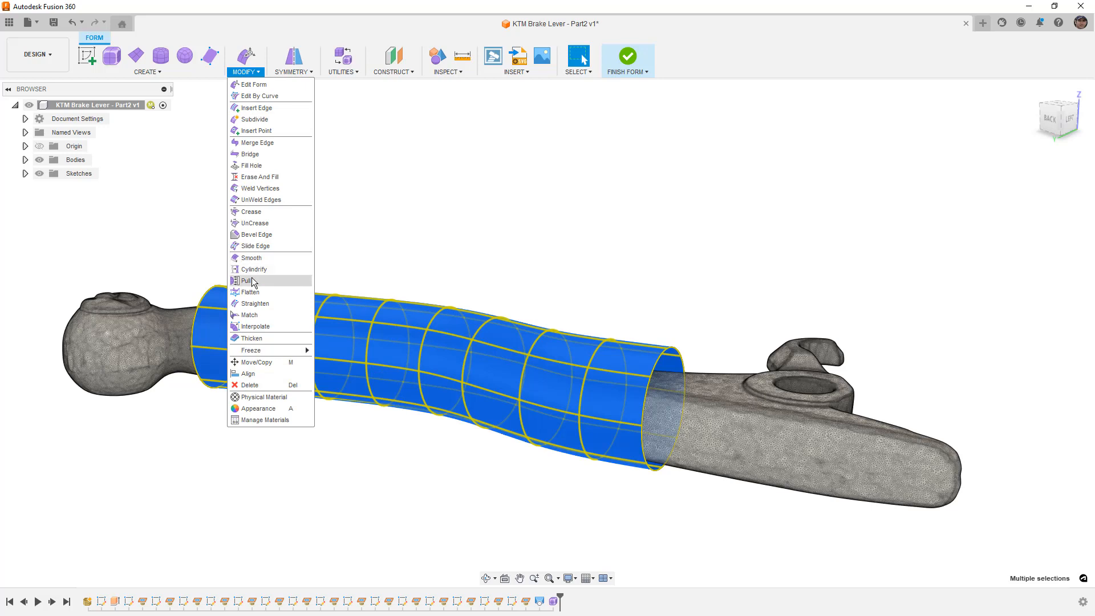
left_click(251, 274)
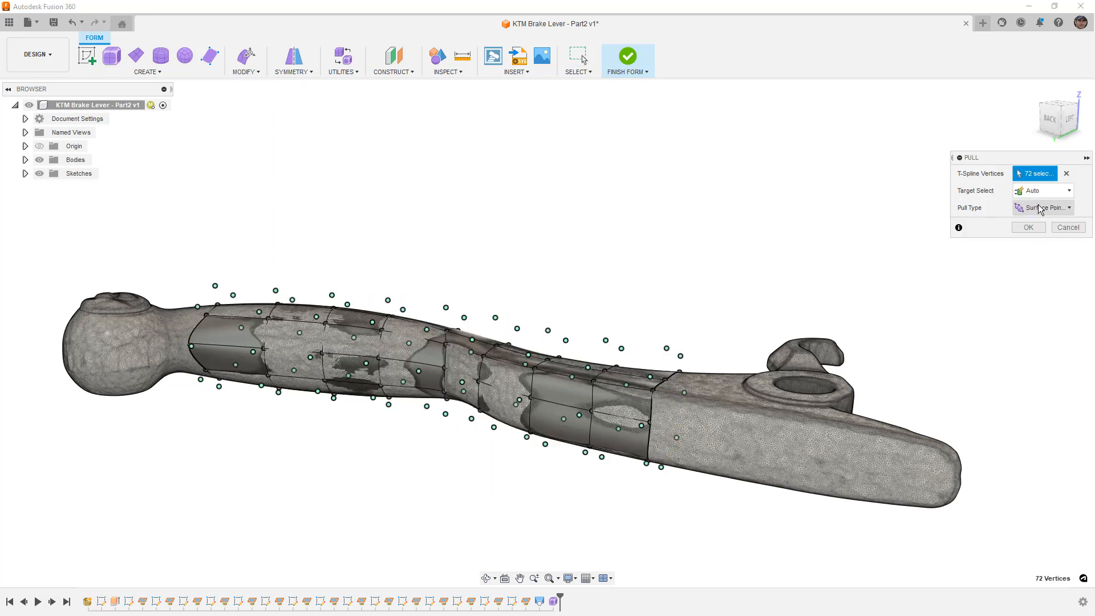
left_click(1060, 211)
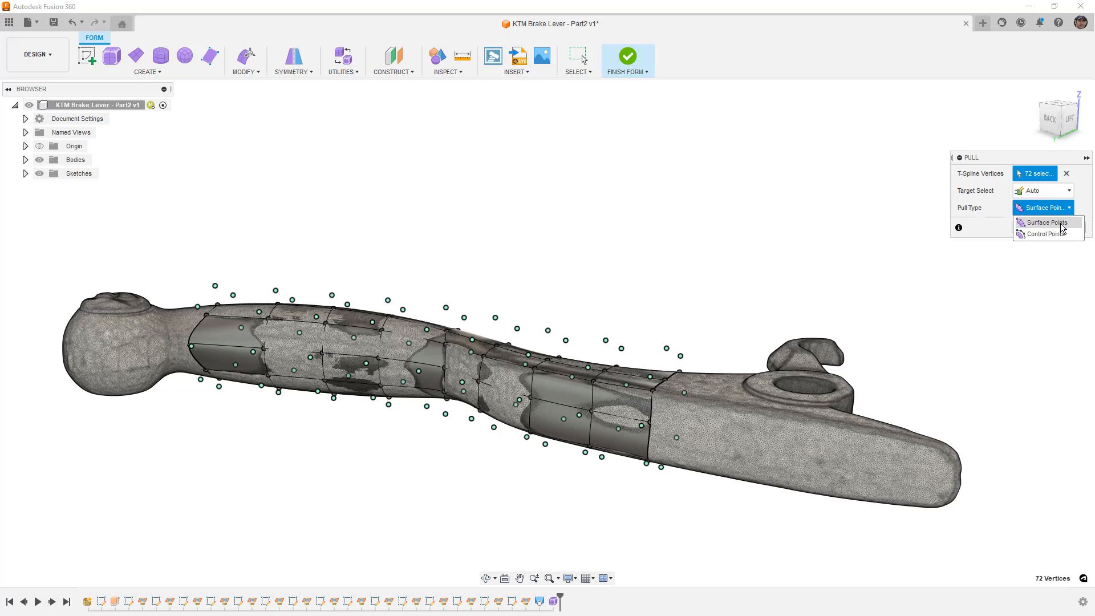
left_click(1061, 223)
left_click(1061, 228)
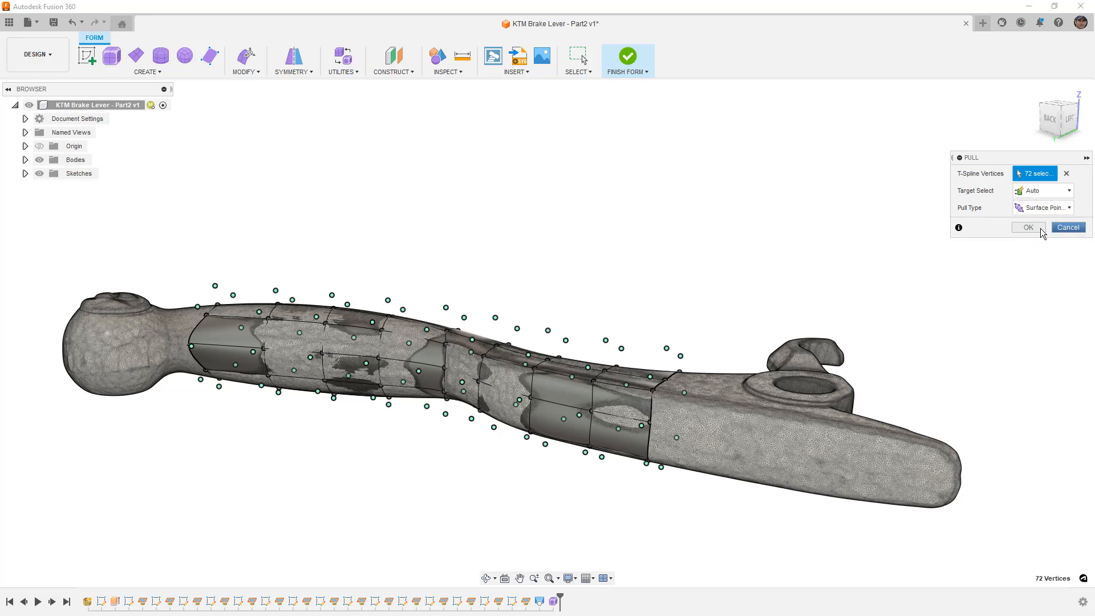
Examine the pulled form with the Colored BaseTrimesh hidden, then show the mesh again and inspect the overlap near the ball end from the back
mouse_move(442, 249)
middle_mouse_down("shift")
mouse_move(489, 161)
mouse_move(451, 240)
middle_mouse_up("shift")
left_click(25, 160)
left_click(50, 173)
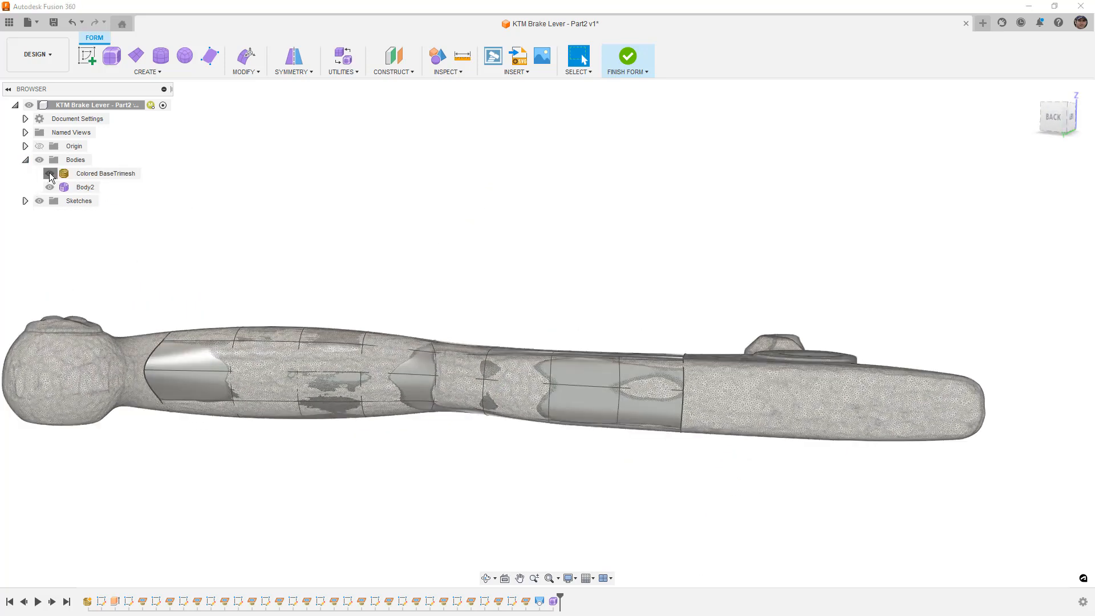
middle_click_drag(423, 185, 633, 249, "shift")
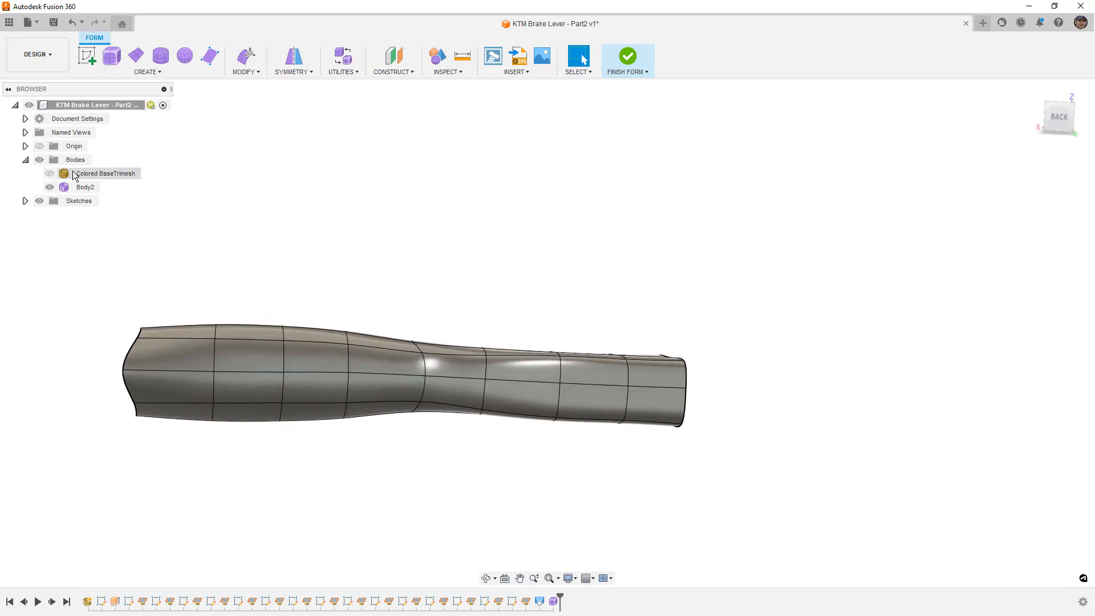
left_click(48, 173)
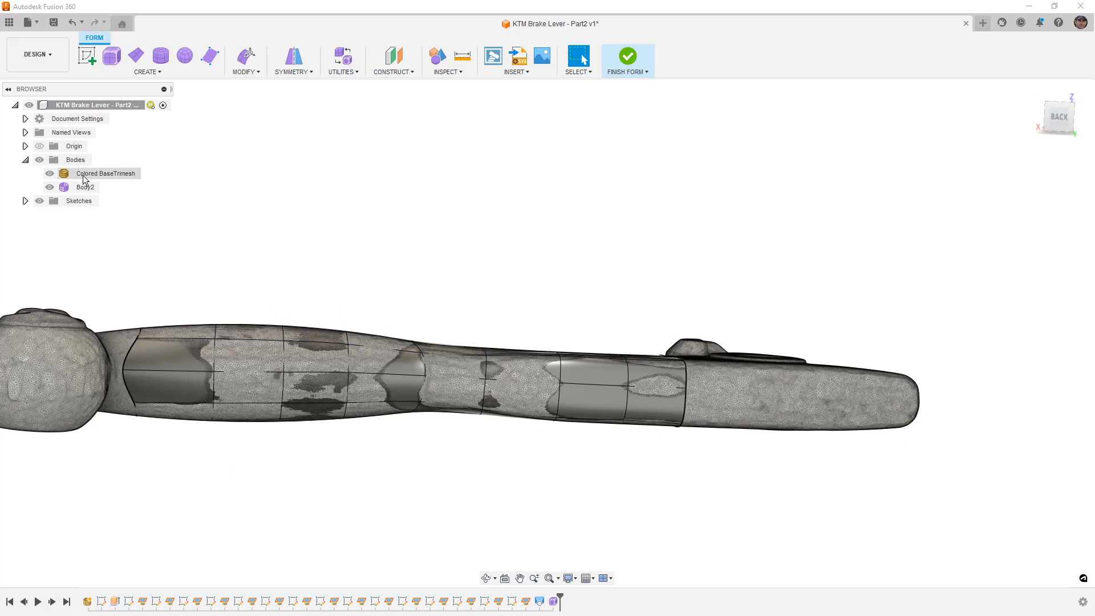
left_click(1064, 117)
middle_click_drag(231, 374, 277, 340)
scroll(243, 365, "up", 3)
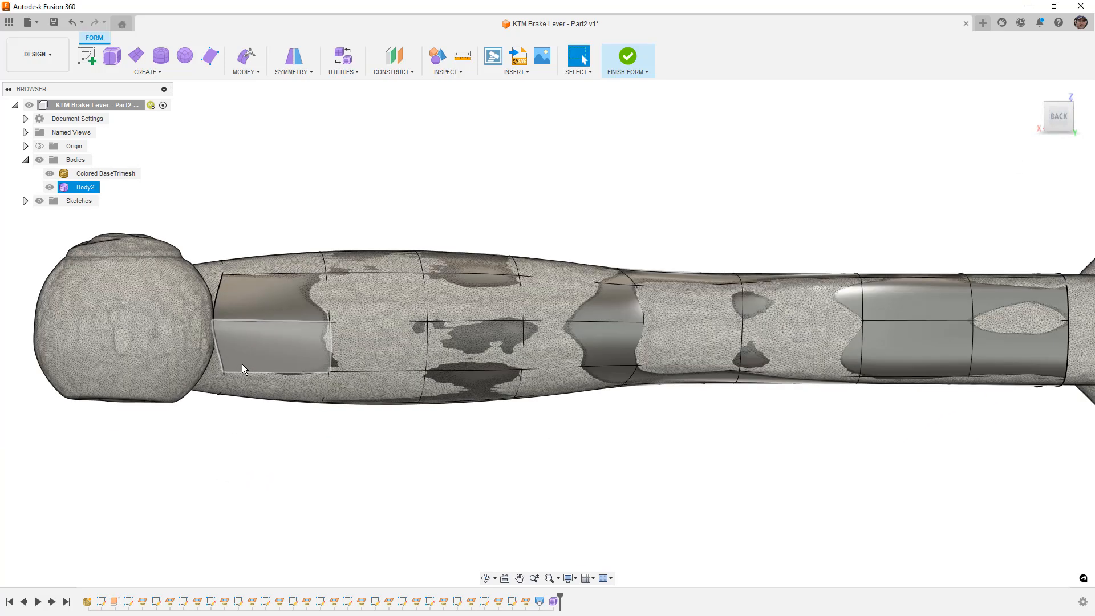
Move the protruding ball-end edge vertex about 2.3 mm inward along the lever and accept the form edit
left_click(246, 56)
left_click(213, 320)
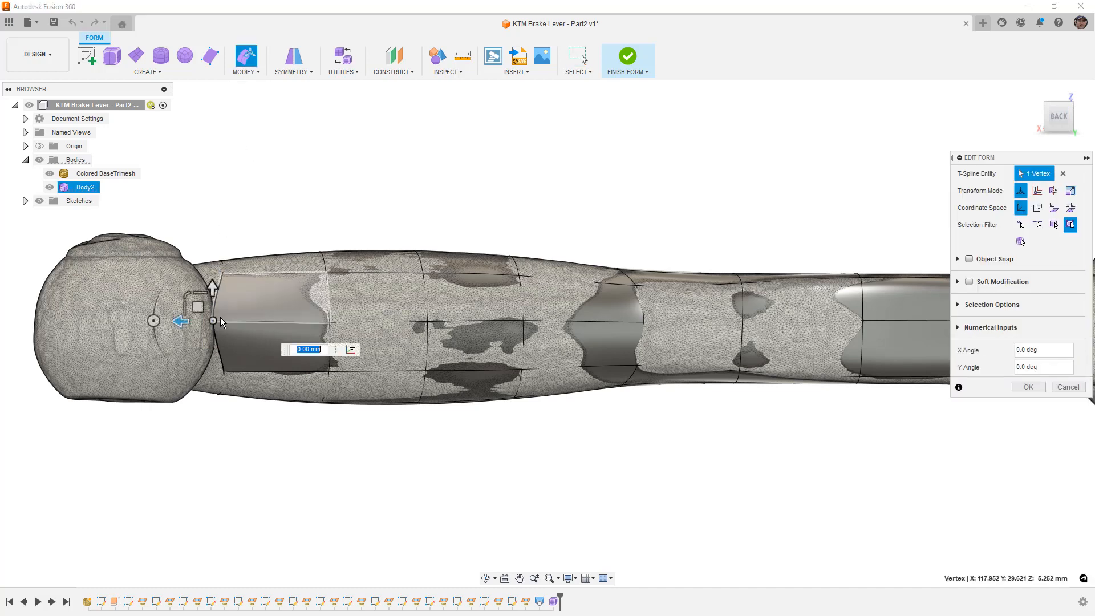
left_click_drag(198, 307, 221, 308)
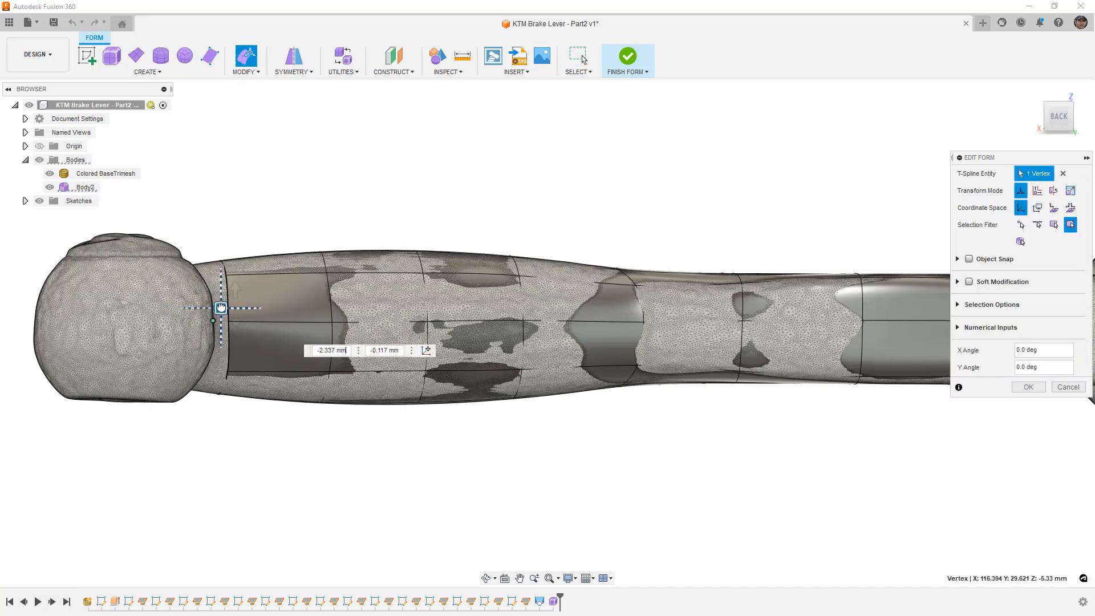
scroll(297, 248, "down", 3)
middle_click_drag(559, 313, 556, 348, "shift")
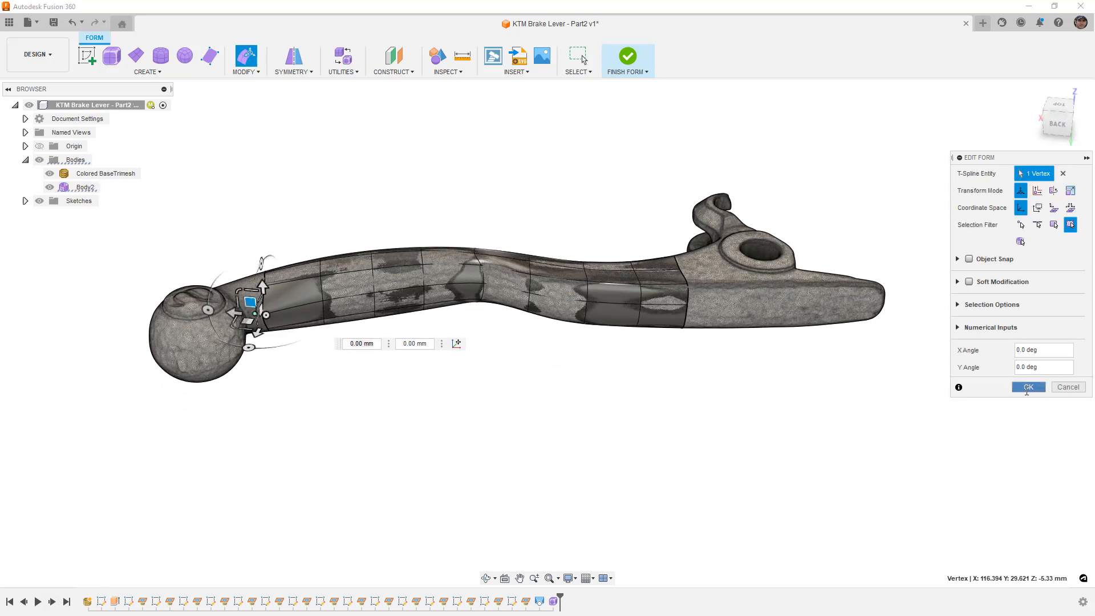
left_click(1028, 388)
Pull all vertices of the tube onto the lever mesh again using Auto target selection and Surface Points
left_click_drag(191, 220, 838, 427)
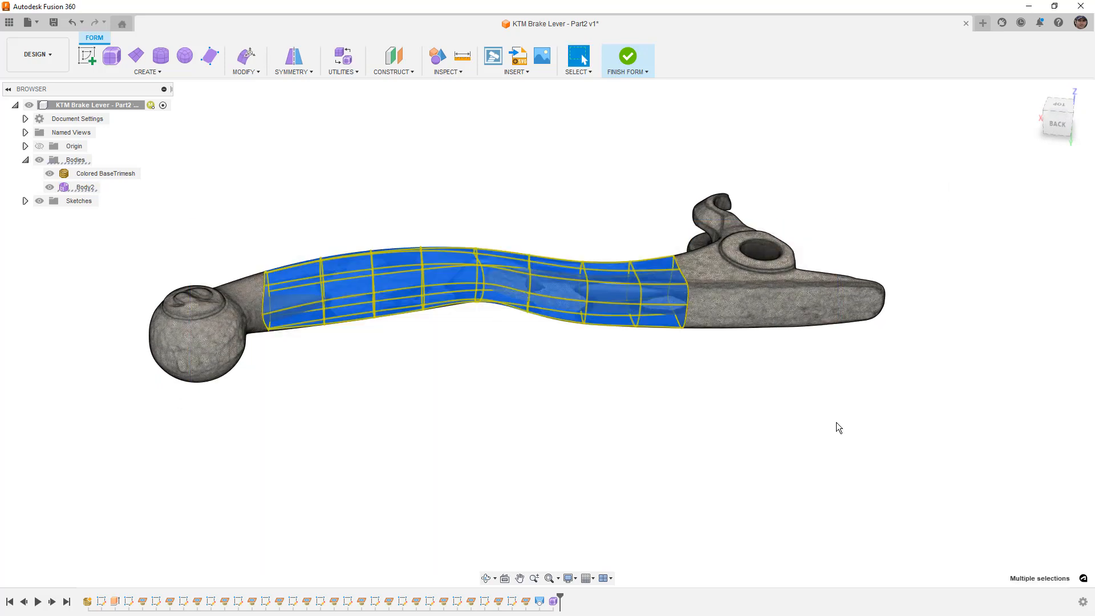
left_click(246, 72)
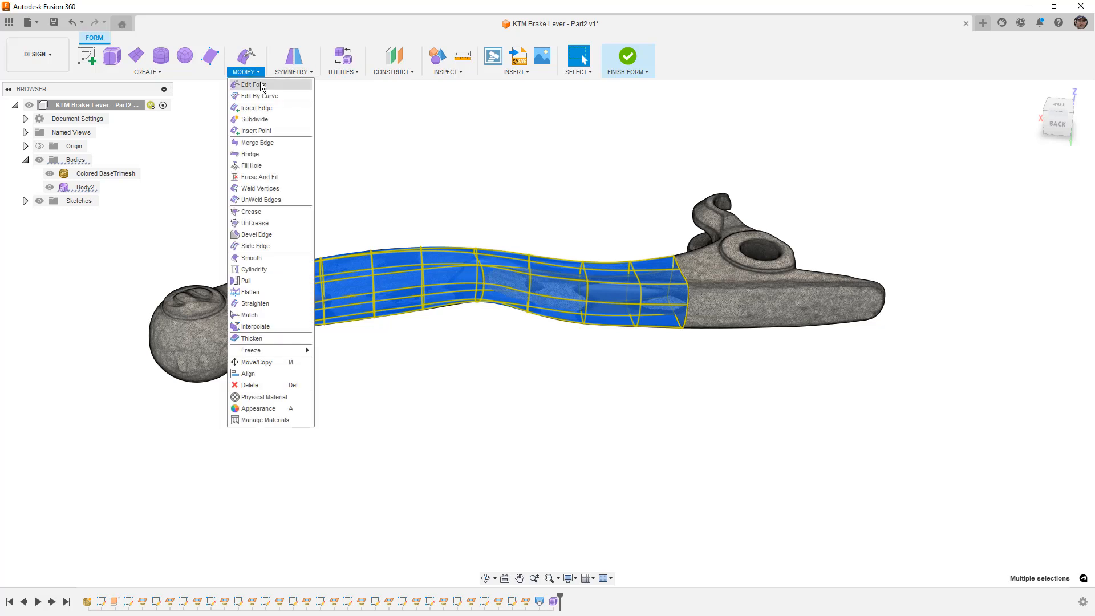
left_click(256, 282)
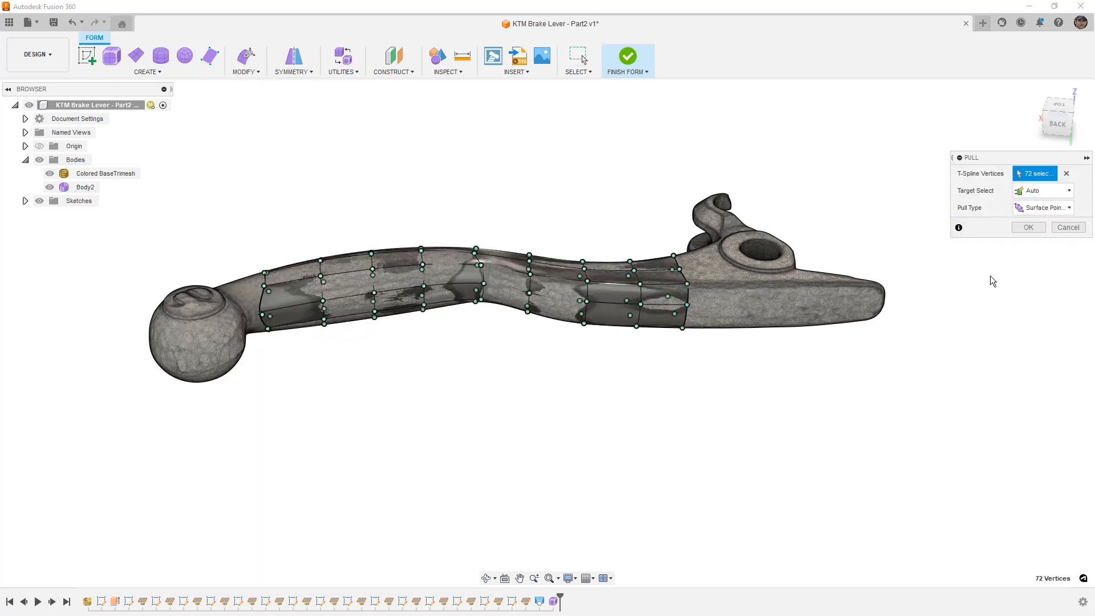
left_click(1031, 227)
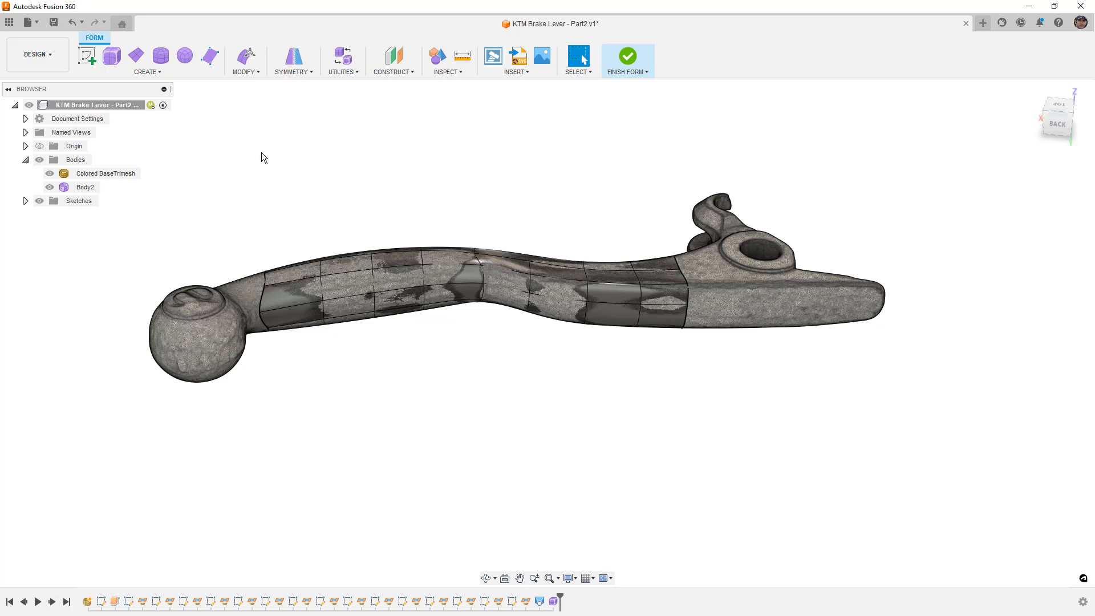
Duplicate Body2 in place and hide the original so only the copy remains with the mesh
left_click(69, 187)
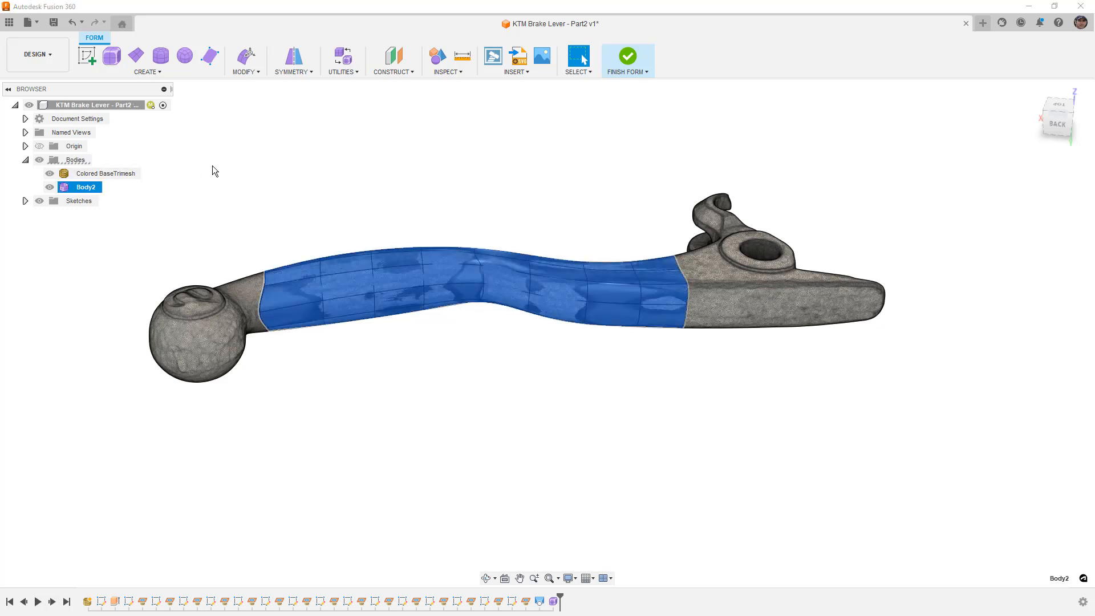
key("ctrl+c")
key("ctrl+v")
left_click(1039, 364)
left_click(50, 187)
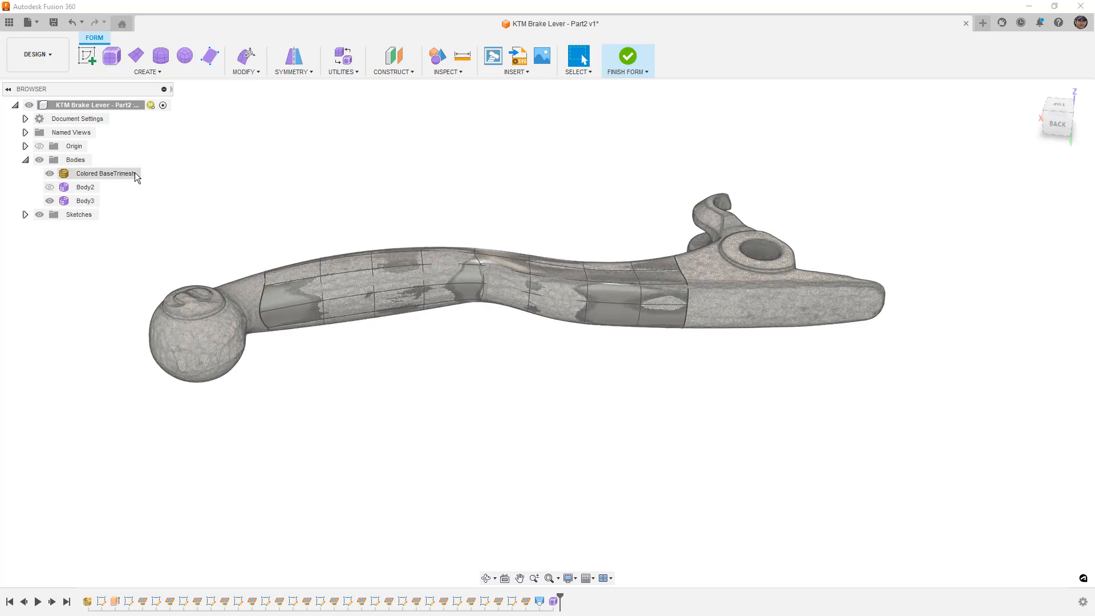
Start subdividing all faces of the copied form with the Exact insert mode and specified face counts
left_click_drag(141, 162, 775, 425)
left_click(260, 72)
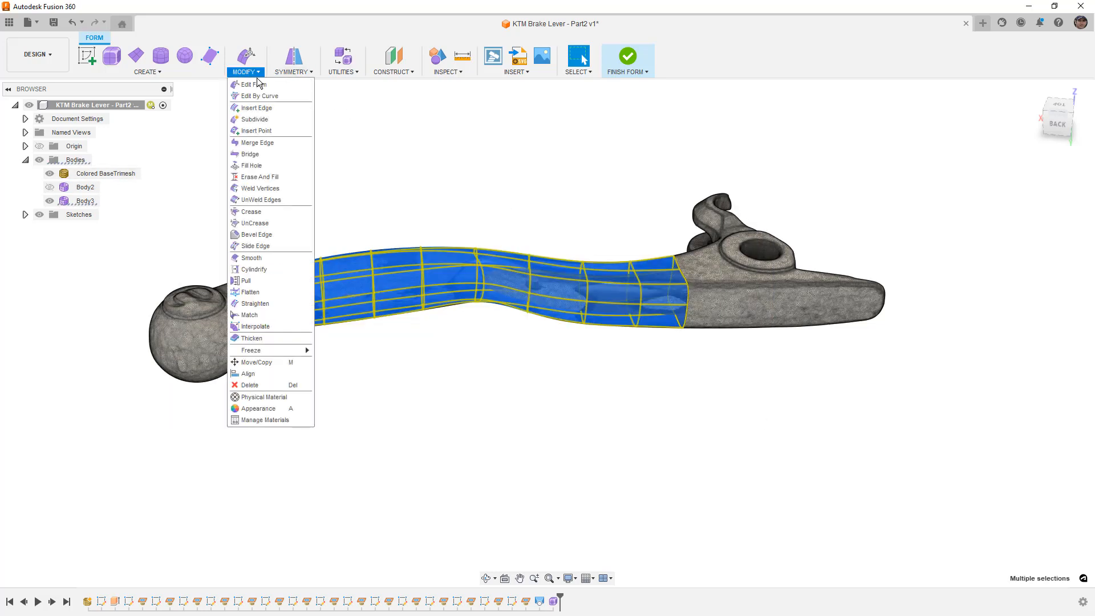
left_click(271, 123)
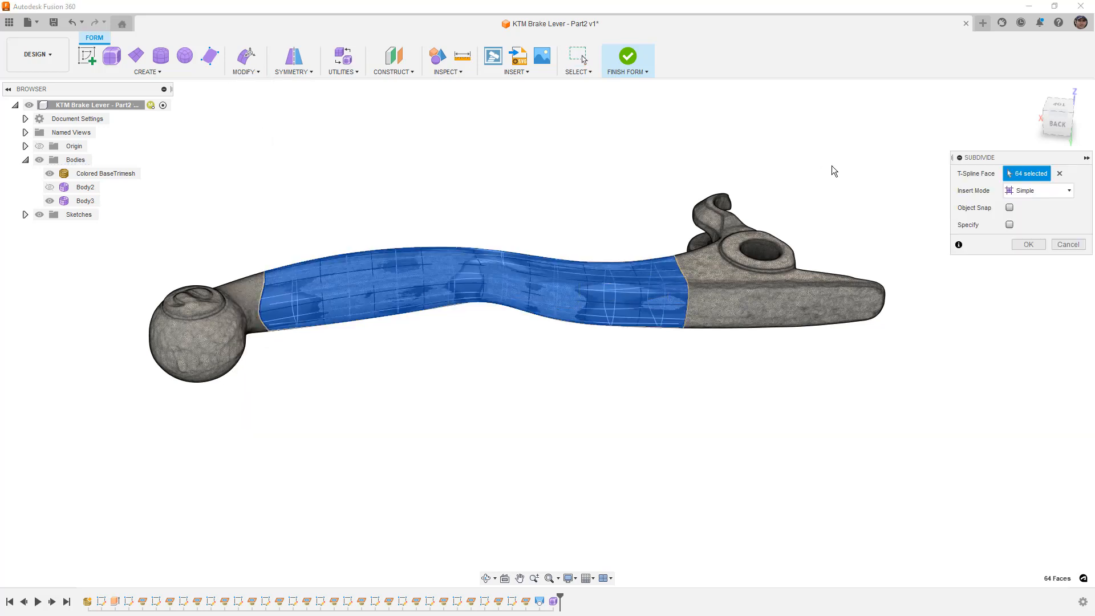
left_click(1035, 196)
left_click(1027, 217)
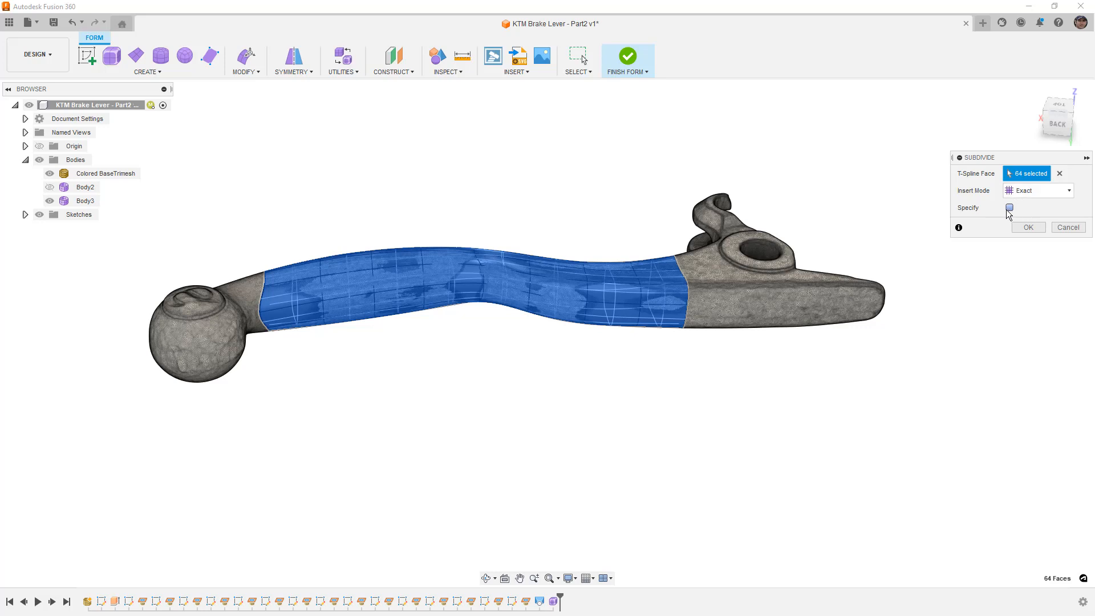
left_click(1009, 208)
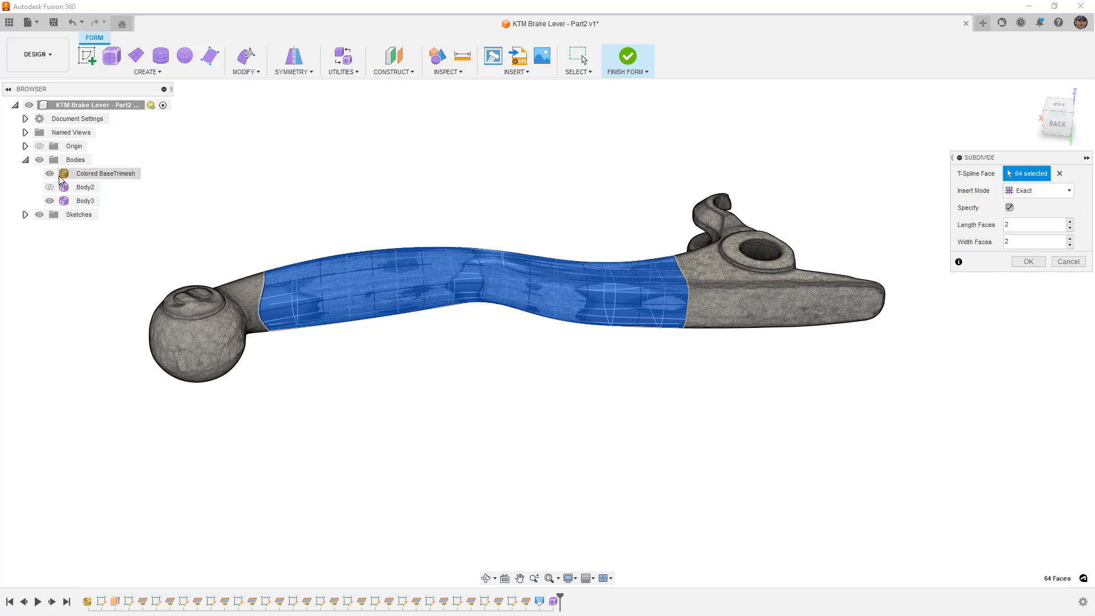
Hide the Colored BaseTrimesh, set Length Faces to 1 and Width Faces to 2, and apply the subdivision
left_click(50, 174)
middle_click_drag(624, 225, 605, 200, "shift")
left_click(1070, 246)
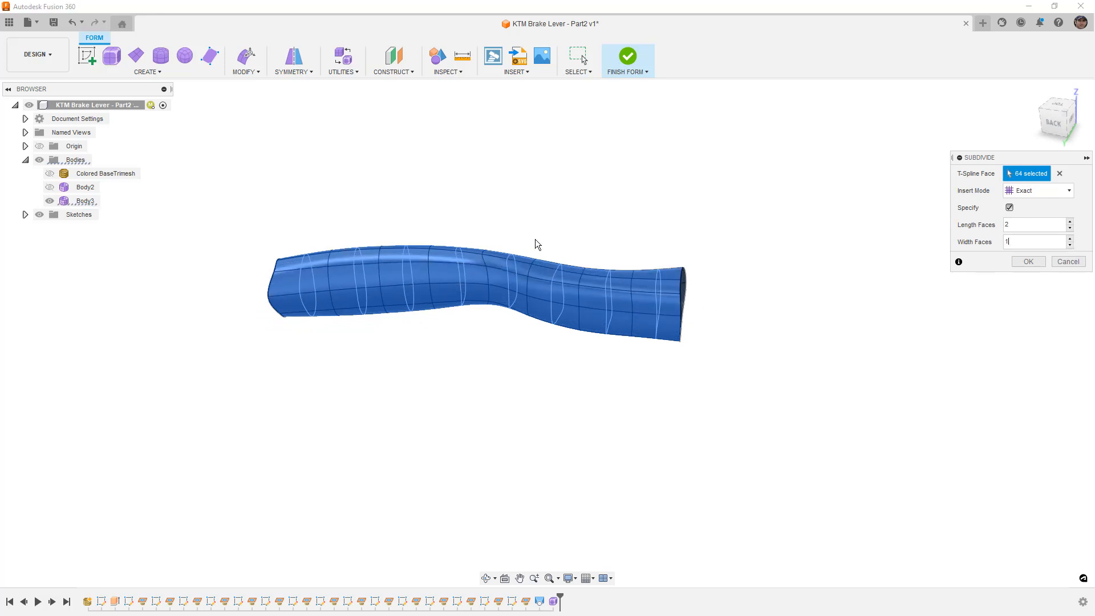
left_click(1070, 239)
left_click(1070, 228)
middle_click_drag(682, 354, 686, 315, "shift")
middle_click_drag(426, 296, 411, 342, "shift")
left_click(1028, 262)
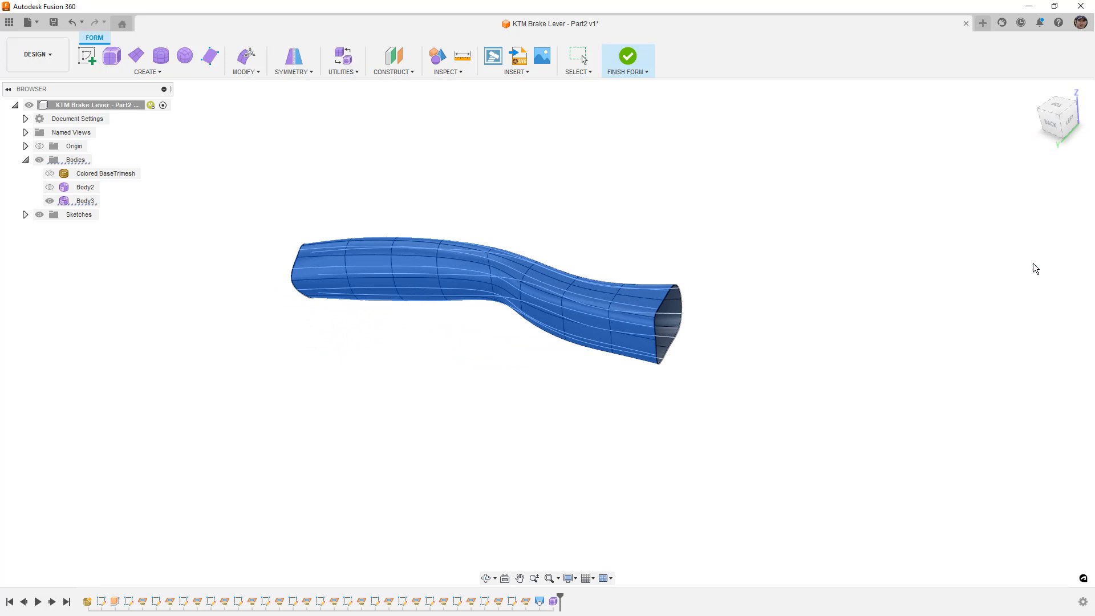
Show the Colored BaseTrimesh and pull all vertices of the subdivided form onto it with Auto targeting and Surface Points
middle_click_drag(807, 340, 699, 306, "shift")
left_click(50, 174)
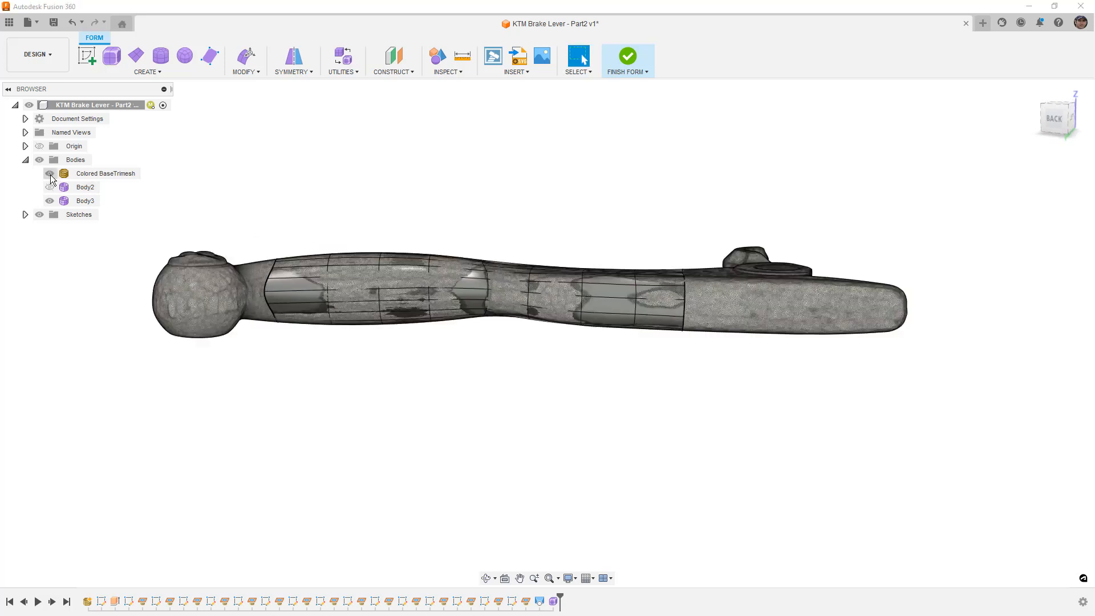
left_click_drag(196, 176, 797, 417)
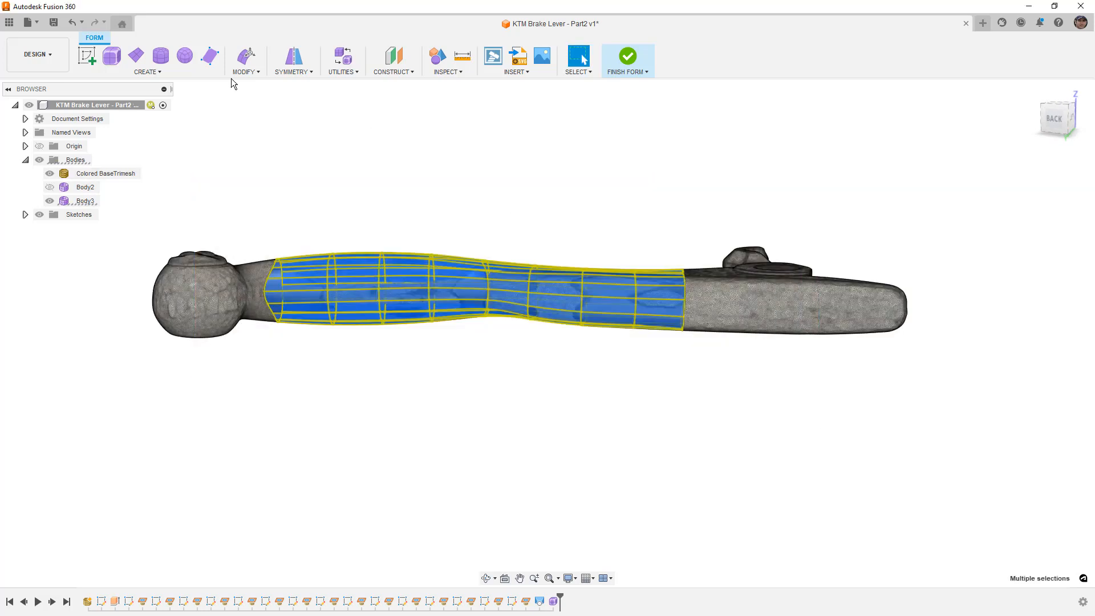
left_click(247, 64)
left_click(245, 280)
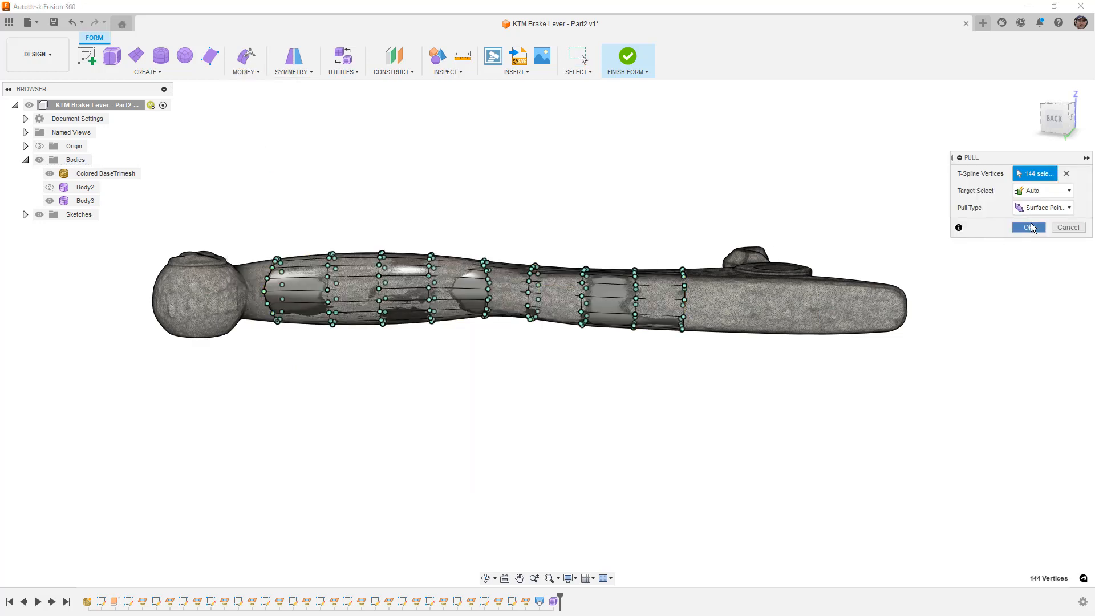
left_click(1031, 223)
Hide the Colored BaseTrimesh and examine the subdivided form's surface from the back and underside in shaded display without edges
middle_click_drag(684, 172, 604, 239, "shift")
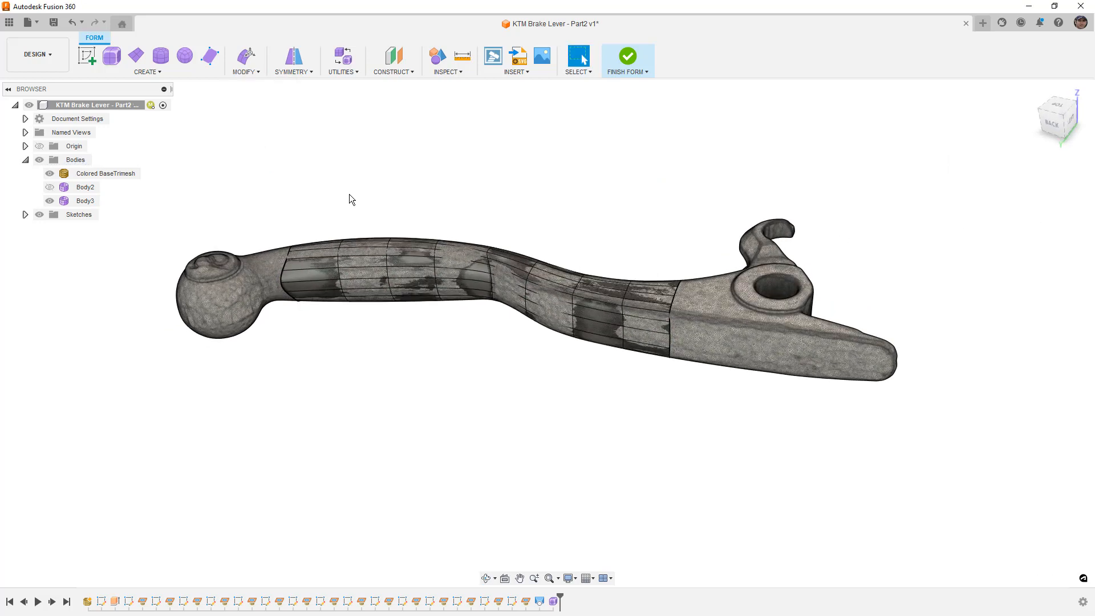
left_click(50, 173)
middle_click_drag(317, 213, 456, 254, "shift")
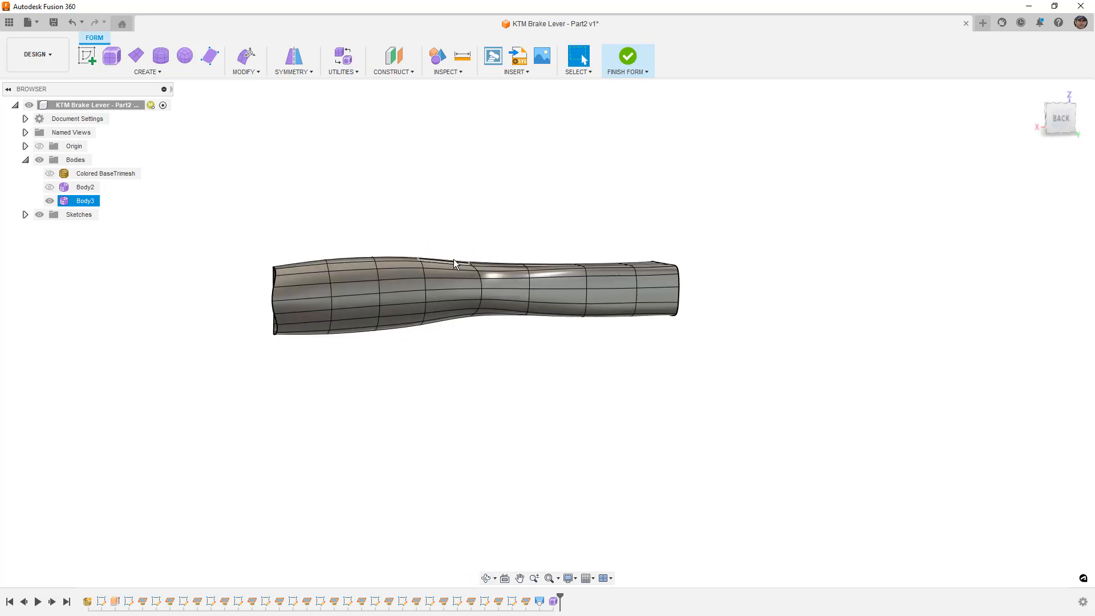
key("ctrl+4")
mouse_move(638, 242)
middle_mouse_down("shift")
mouse_move(629, 196)
mouse_move(626, 225)
mouse_move(576, 232)
mouse_move(635, 233)
mouse_move(648, 320)
mouse_move(543, 253)
mouse_move(623, 249)
mouse_move(712, 220)
mouse_move(726, 231)
mouse_move(662, 306)
mouse_move(636, 303)
middle_mouse_up("shift")
scroll(512, 268, "up", 6)
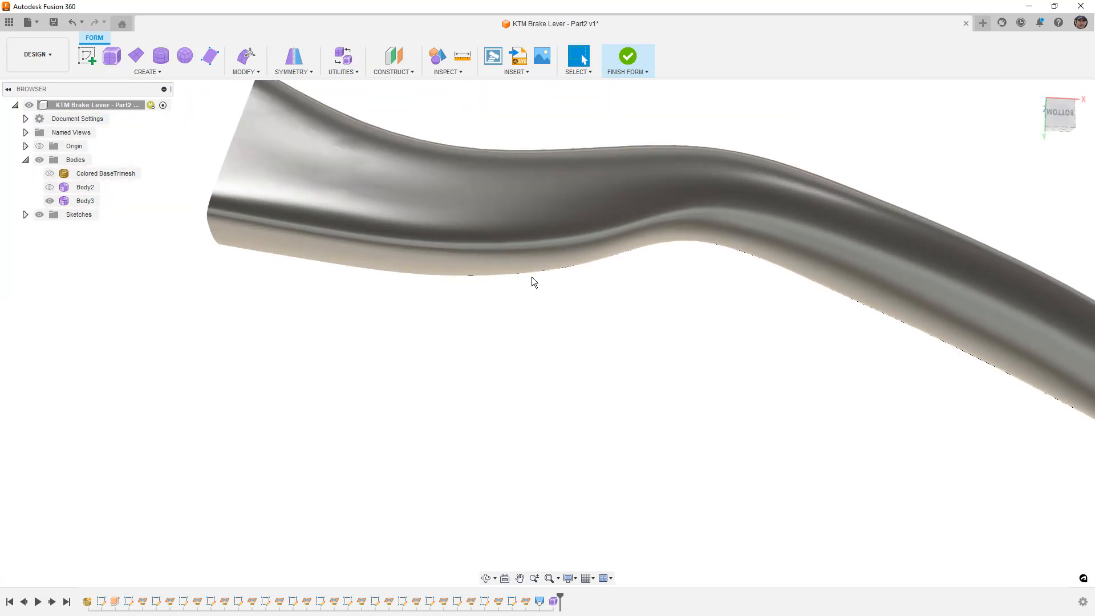
scroll(514, 226, "down", 5)
middle_click_drag(539, 226, 289, 310, "shift")
Compare the original and subdivided forms at the open end by toggling Body2's visibility, and finish the form
left_click(49, 188)
left_click(50, 188)
middle_click_drag(239, 189, 532, 232, "shift")
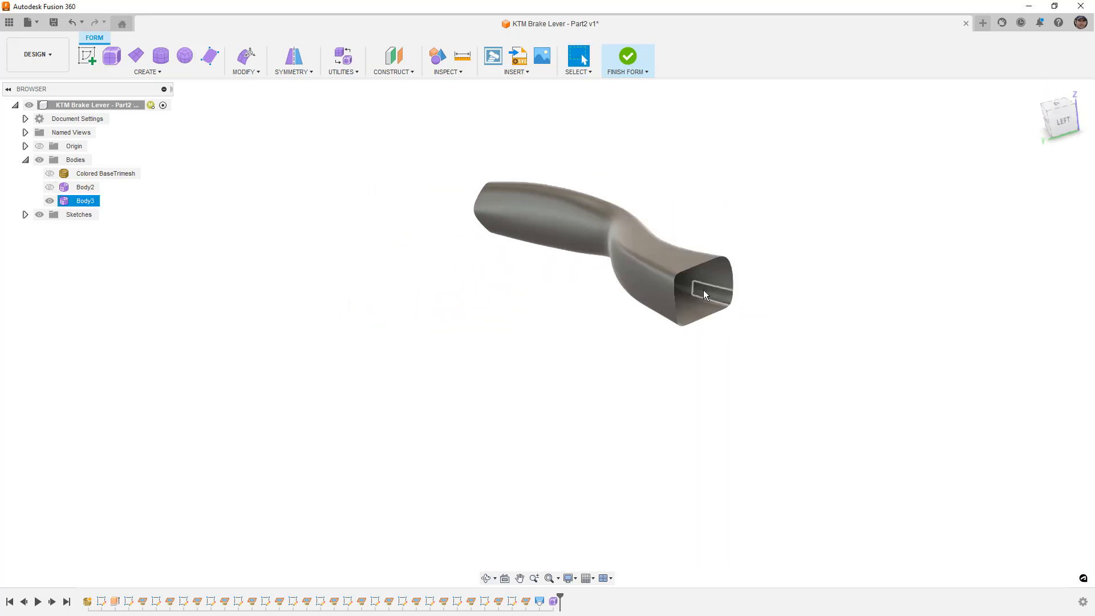
scroll(703, 290, "up", 3)
left_click(49, 188)
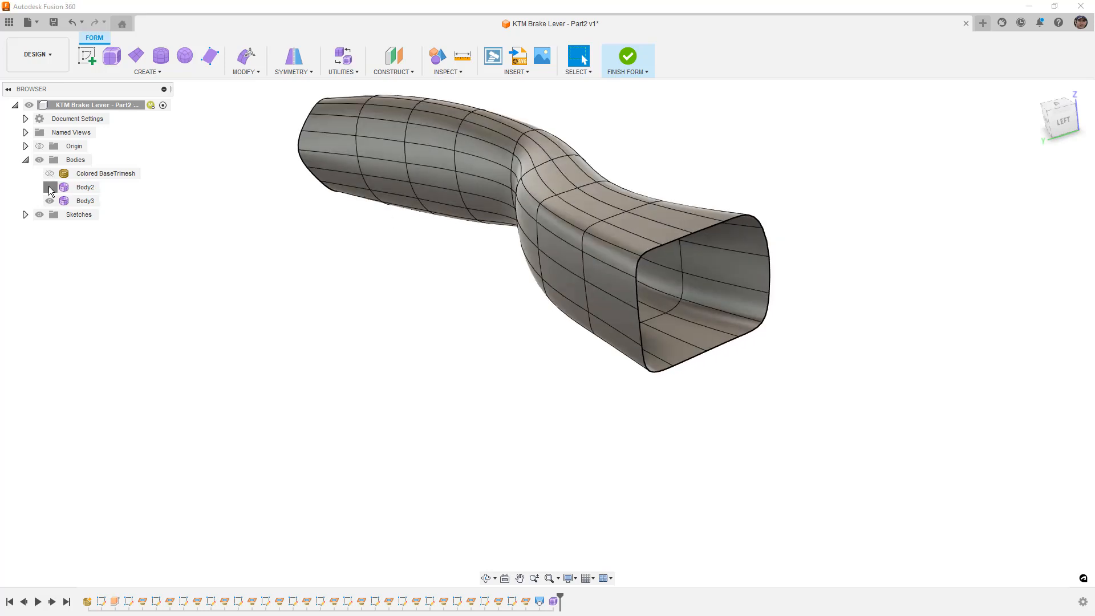
left_click(50, 188)
left_click(629, 57)
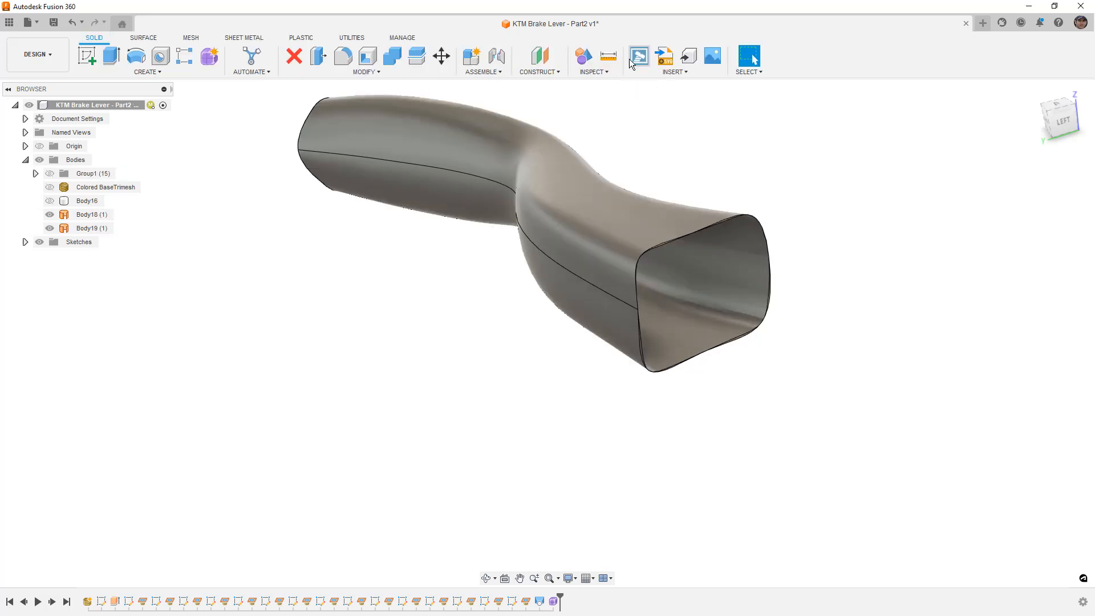
Inspect the overlap of the two surface bodies at the open end and hide Body18
middle_click_drag(572, 189, 578, 184, "shift")
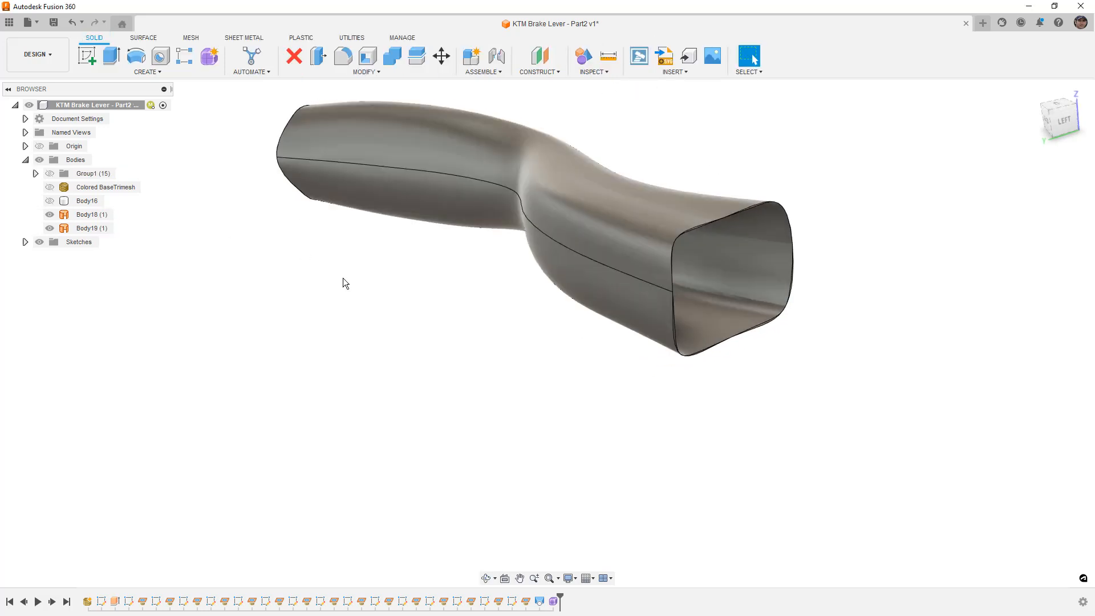
left_click(90, 217)
middle_click_drag(281, 293, 280, 295, "shift")
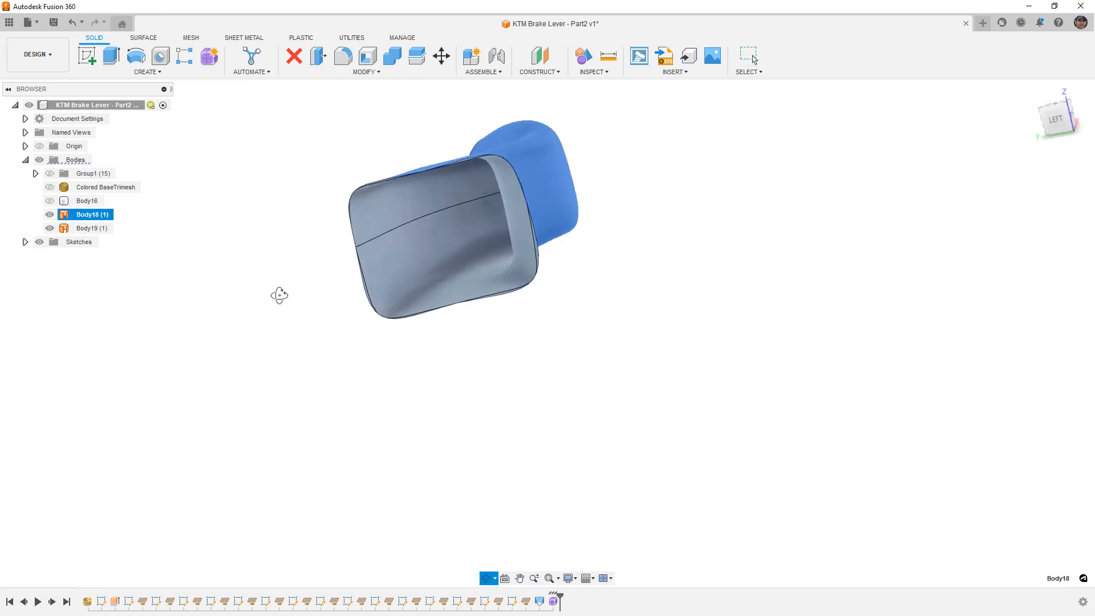
scroll(547, 245, "up", 5)
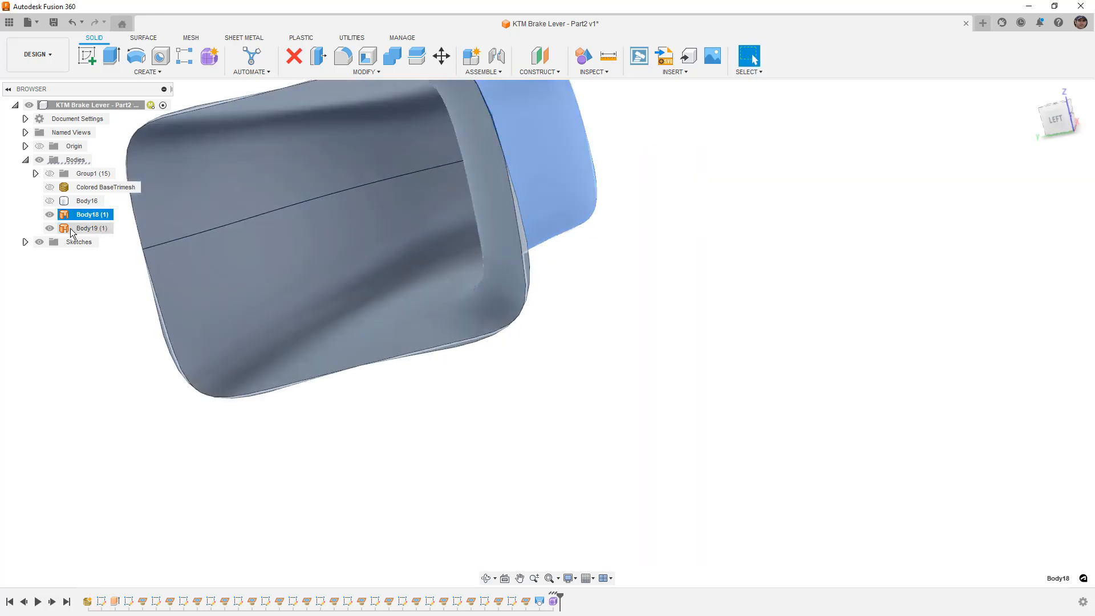
left_click(49, 215)
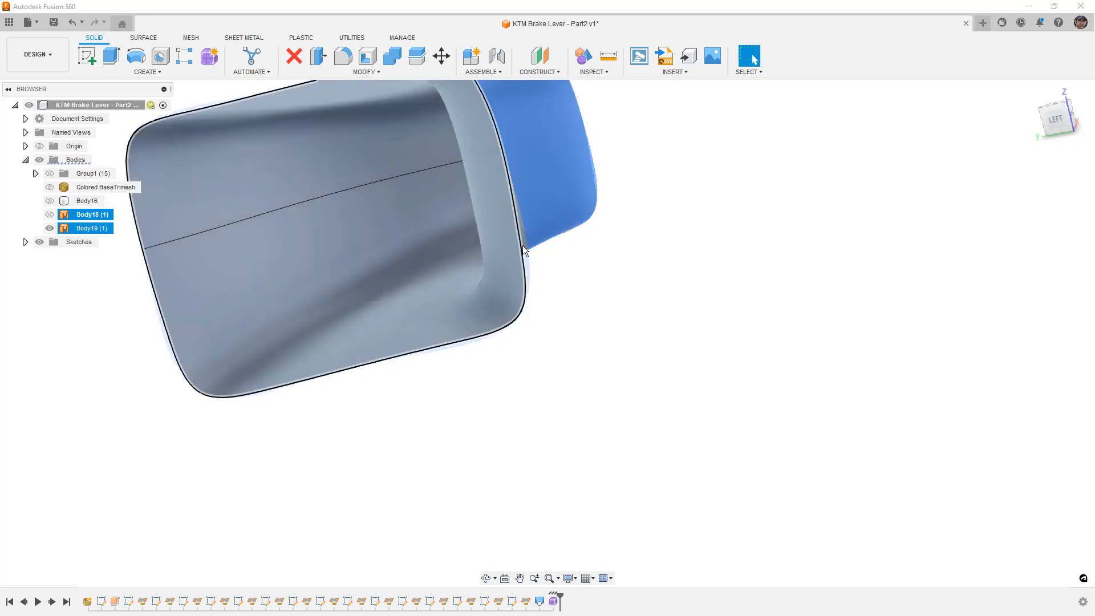
Show Body16 and move it vertically down until it sits clear below the Body19 surface
scroll(611, 258, "down", 5)
left_click(625, 324)
middle_click_drag(564, 343, 628, 334, "shift")
left_click(52, 203)
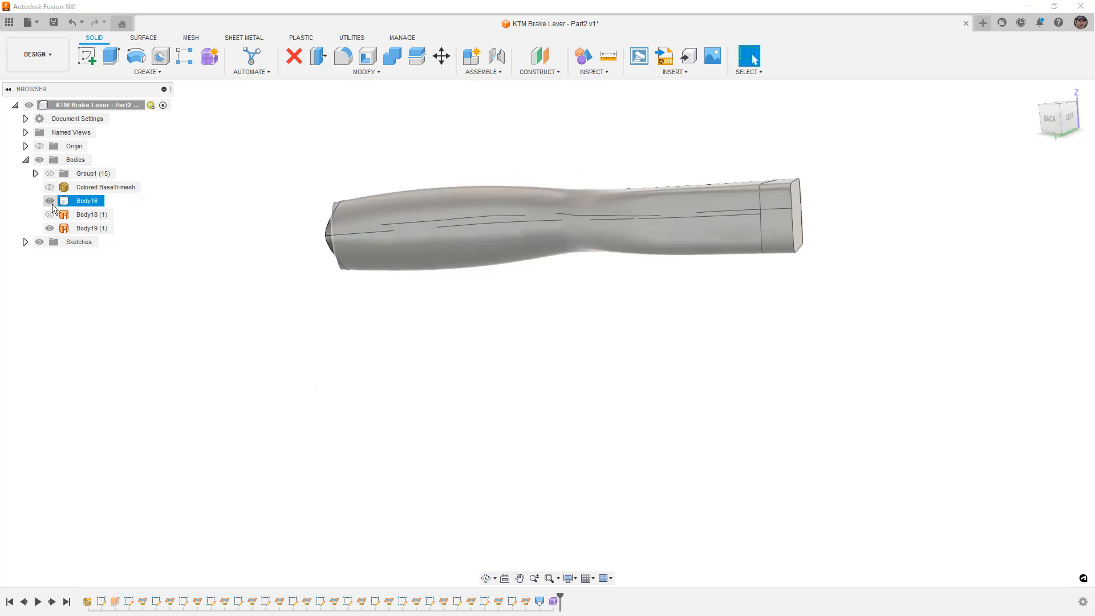
left_click(75, 199)
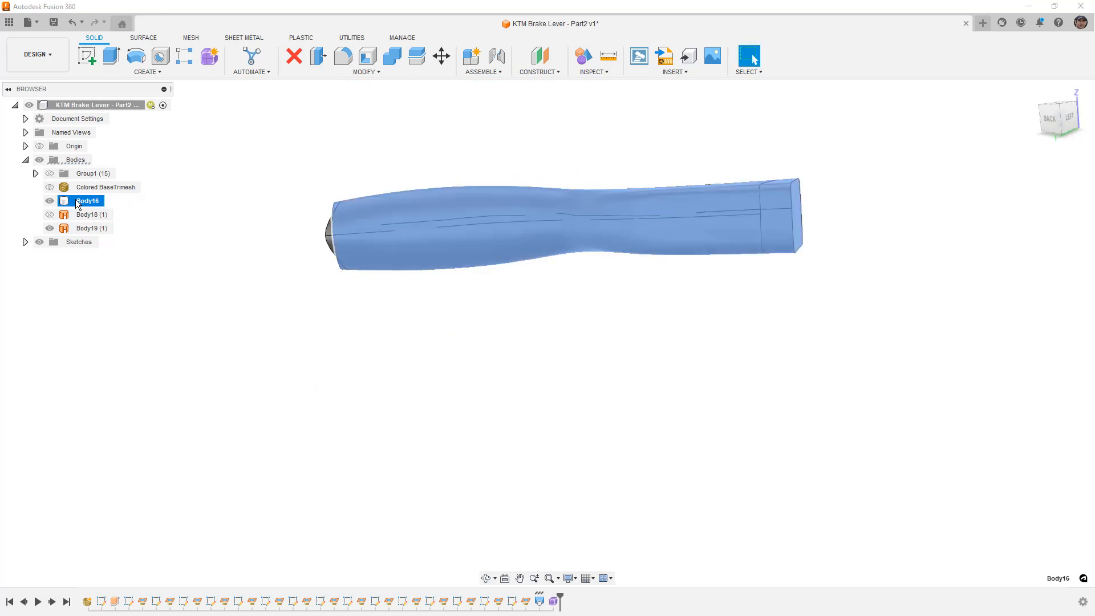
key("m")
left_click_drag(837, 223, 841, 323)
left_click(1028, 364)
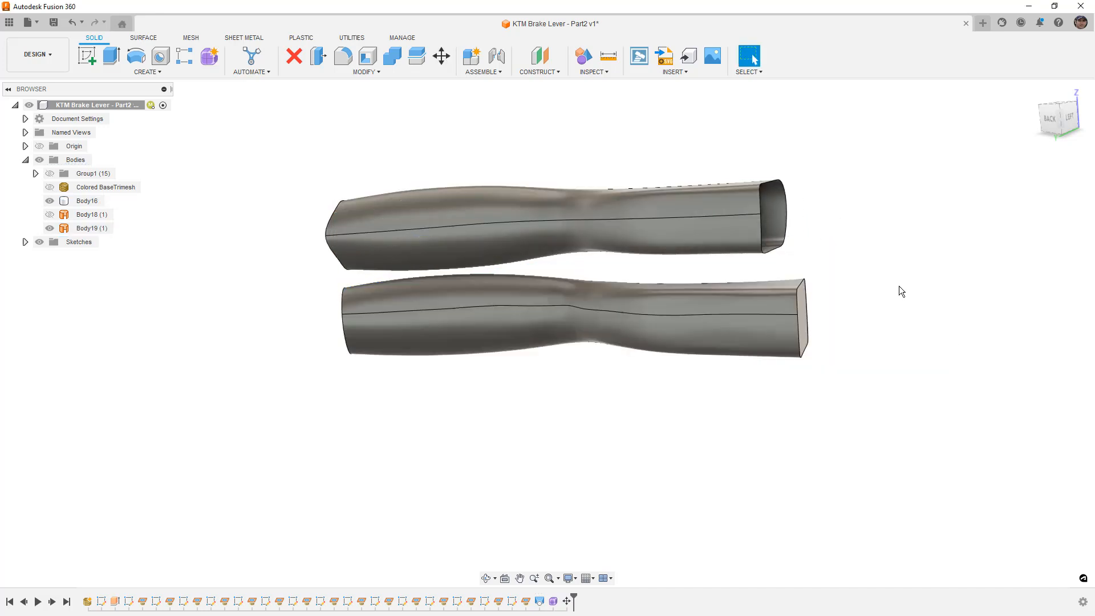
Compare Body16 and Body19 side by side from the back, and review the list of sketches behind the model
mouse_move(898, 290)
middle_mouse_down("shift")
mouse_move(884, 308)
mouse_move(884, 291)
mouse_move(883, 344)
mouse_move(881, 289)
mouse_move(817, 296)
mouse_move(885, 308)
middle_mouse_up("shift")
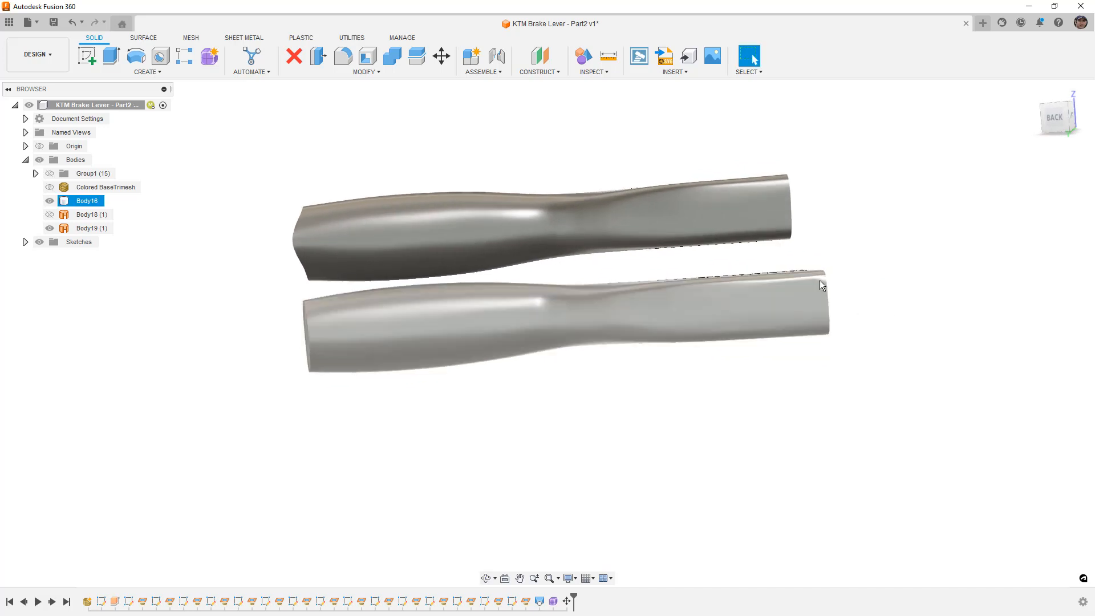
mouse_move(676, 378)
middle_mouse_down("shift")
mouse_move(680, 412)
mouse_move(687, 357)
mouse_move(694, 373)
mouse_move(826, 387)
mouse_move(693, 379)
middle_mouse_up("shift")
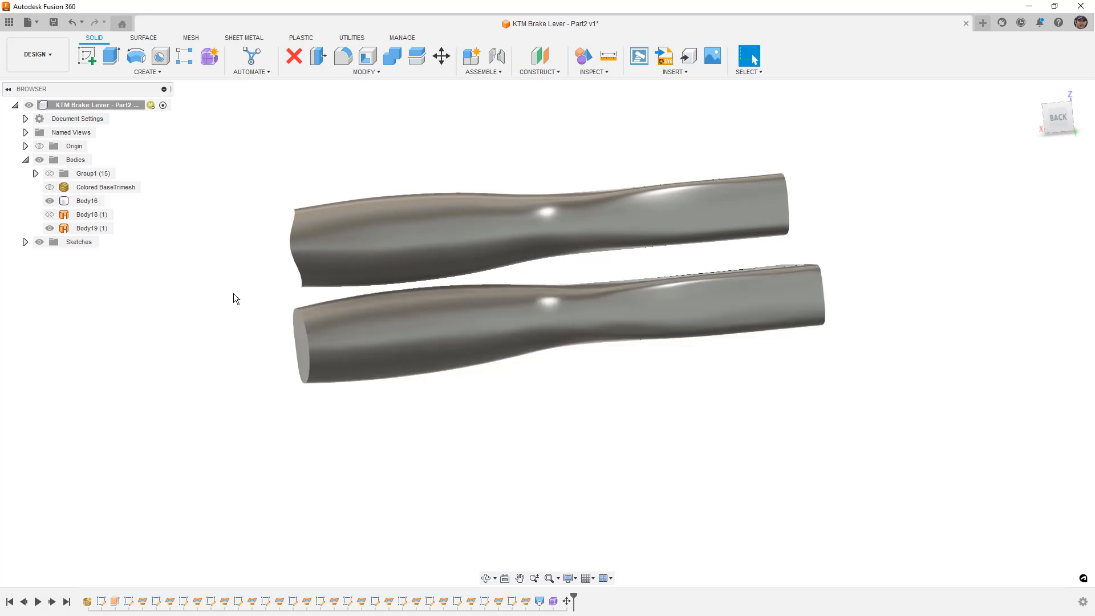
left_click(25, 242)
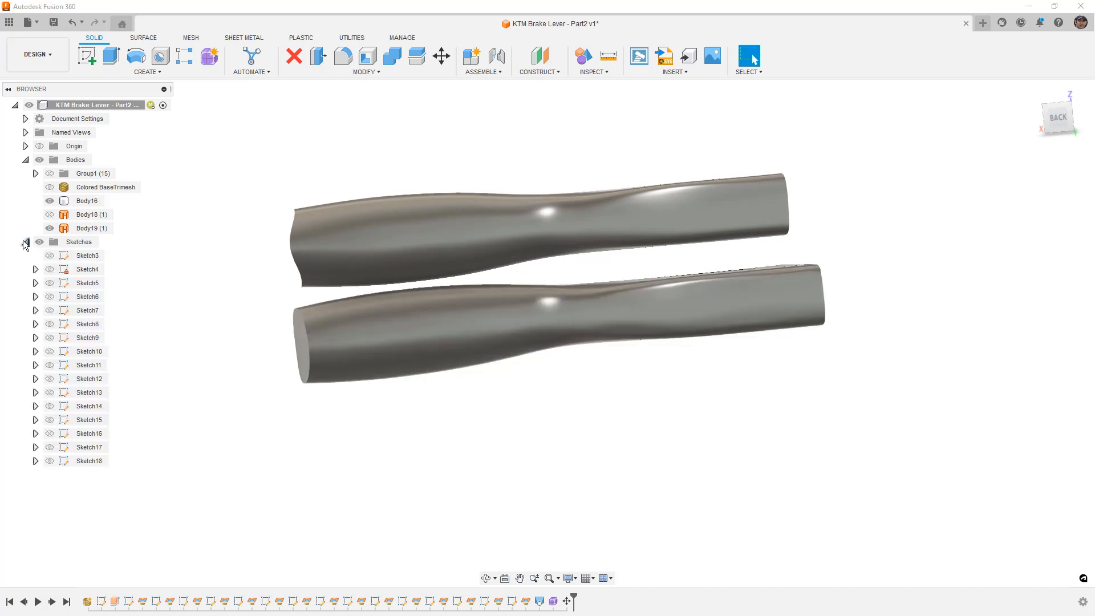
left_click(26, 242)
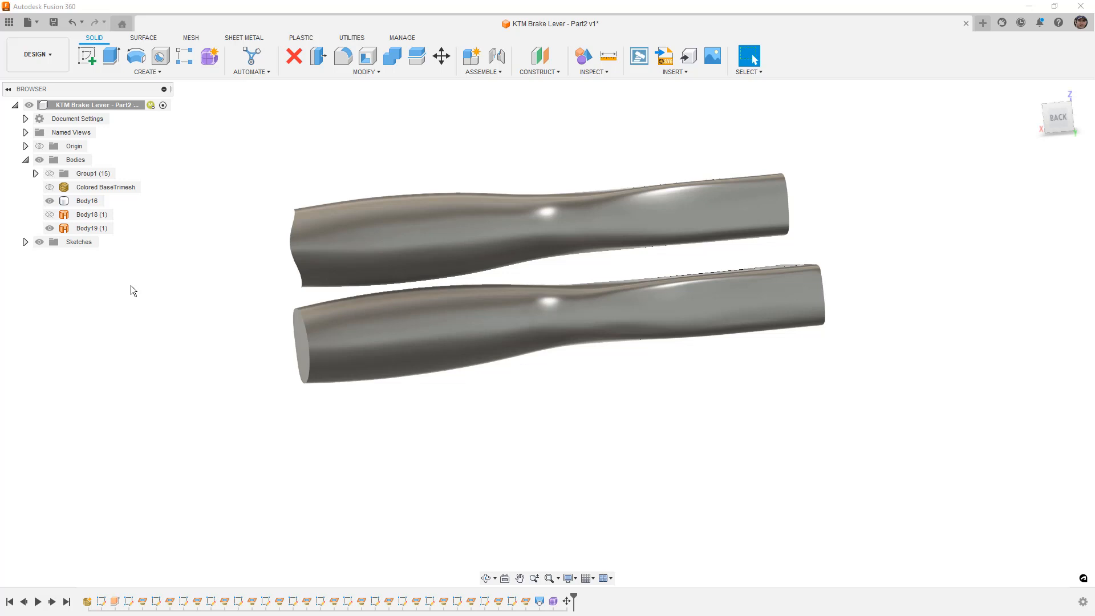
Start a Curvature Map Analysis on Body19 and Body16 together and view both maps from the back and side
middle_click_drag(238, 311, 296, 326, "shift")
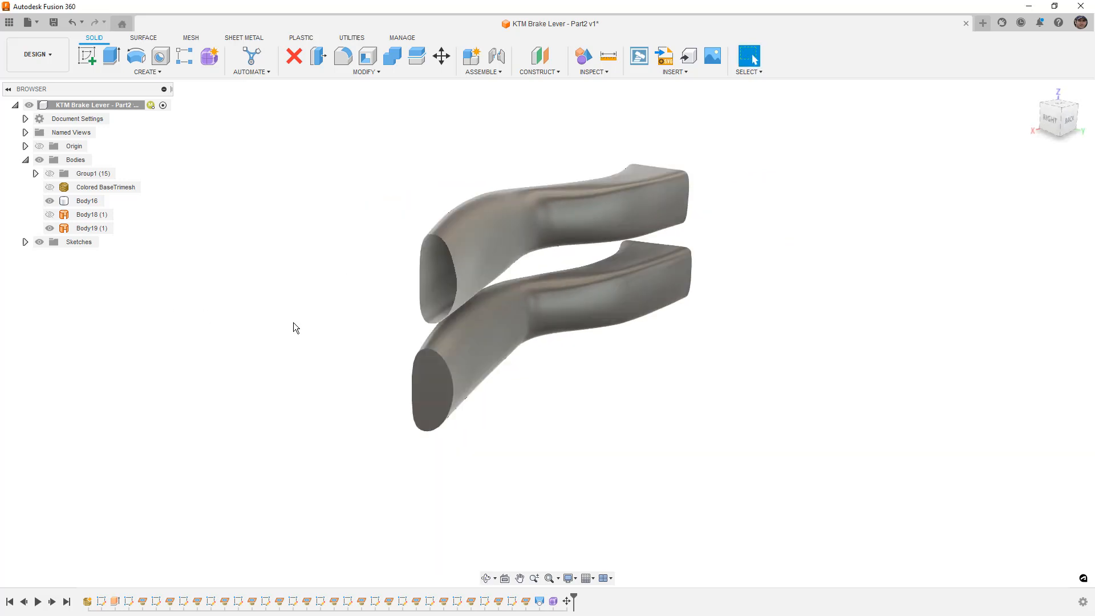
middle_click_drag(529, 403, 508, 397, "shift")
left_click(593, 72)
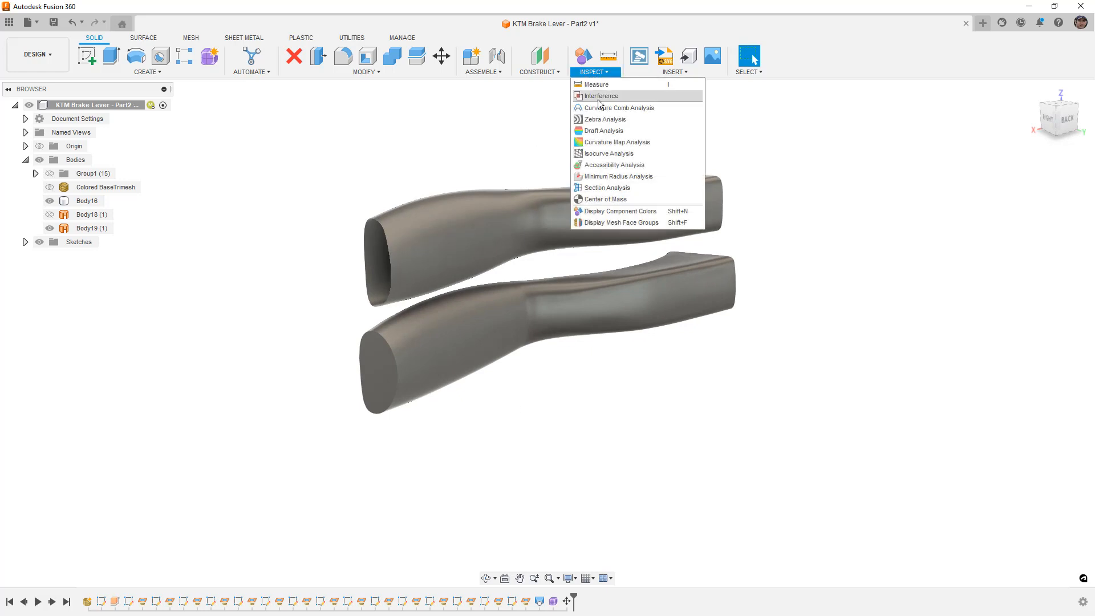
left_click(605, 142)
left_click(550, 237)
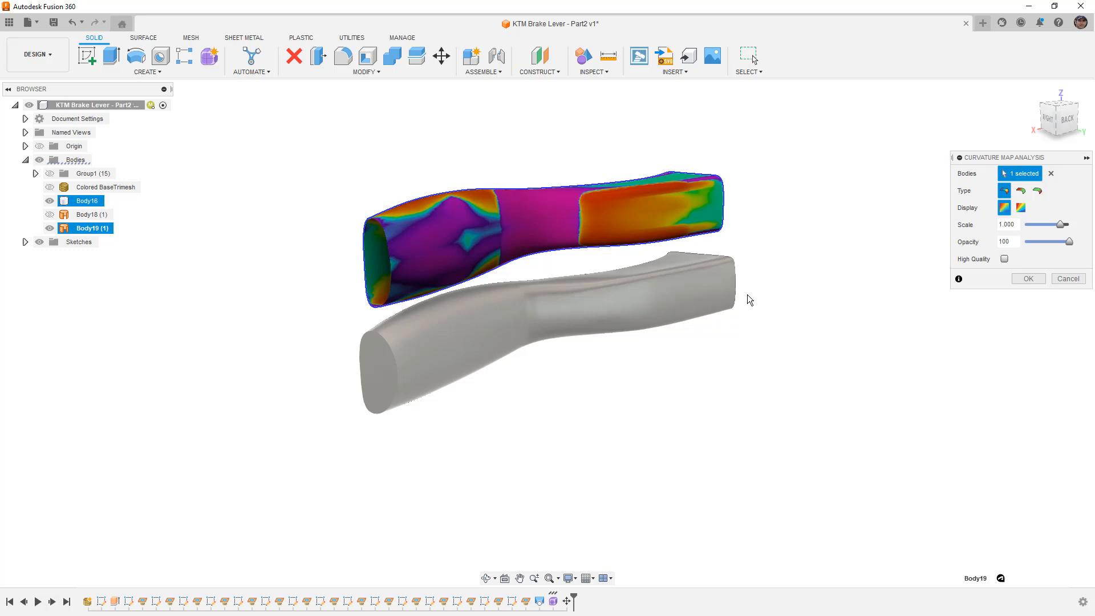
middle_click_drag(765, 302, 630, 222, "shift")
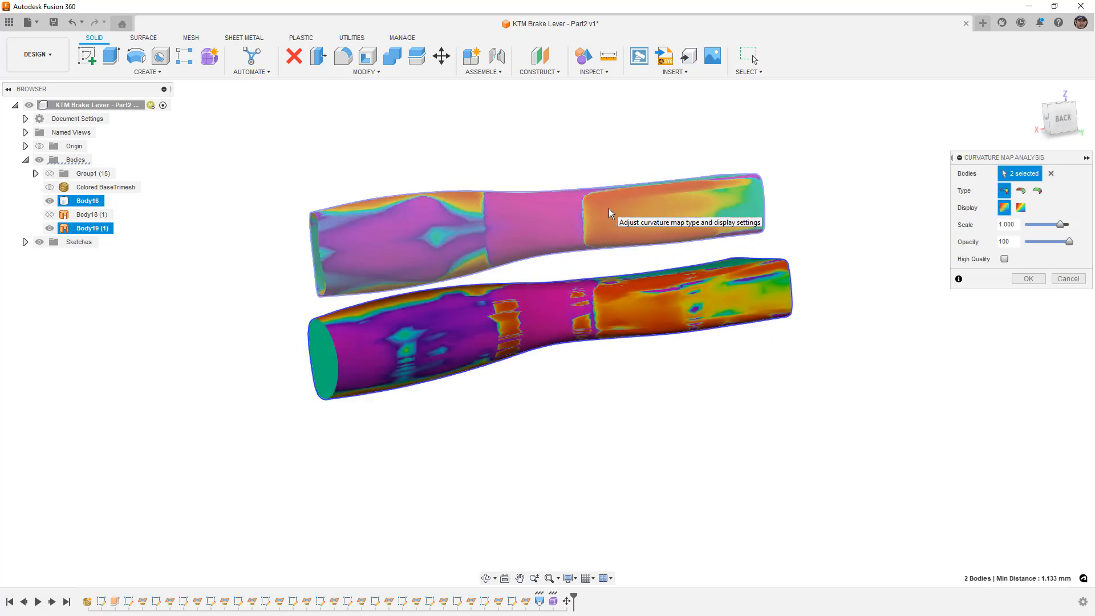
middle_click_drag(593, 323, 601, 213, "shift")
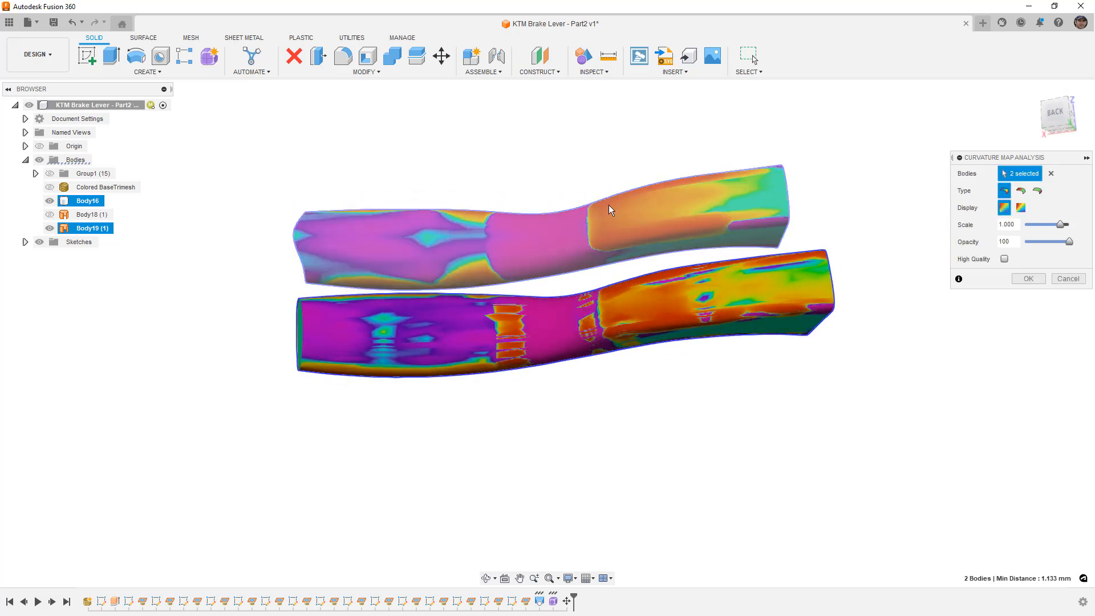
Examine the curvature maps of Body19 and Body16 up close and from the back and front, and discard the analysis
scroll(682, 188, "up", 3)
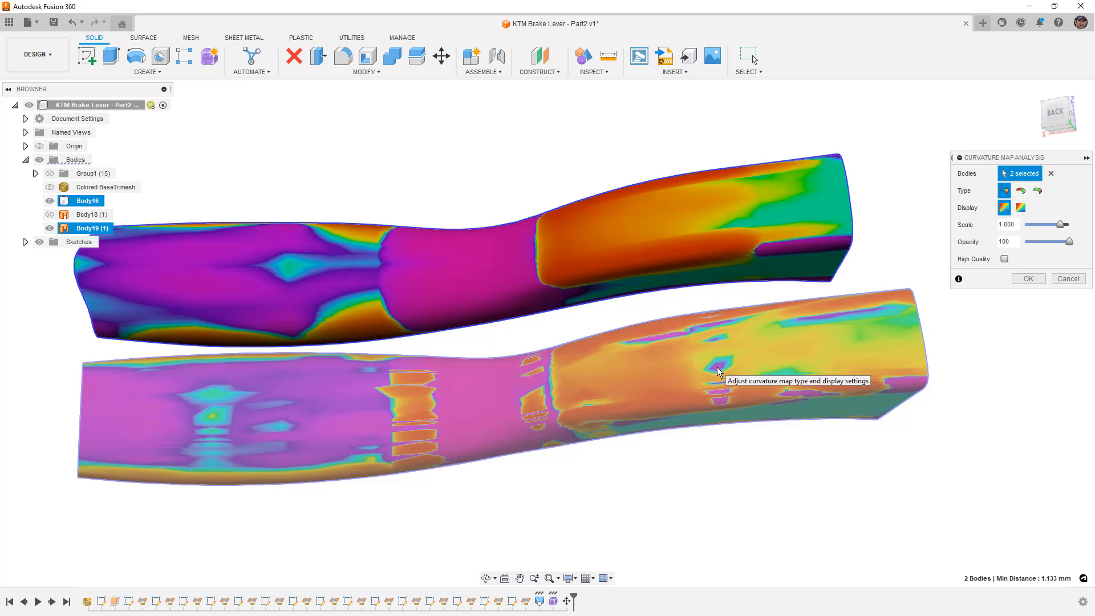
middle_click_drag(491, 319, 481, 238, "shift")
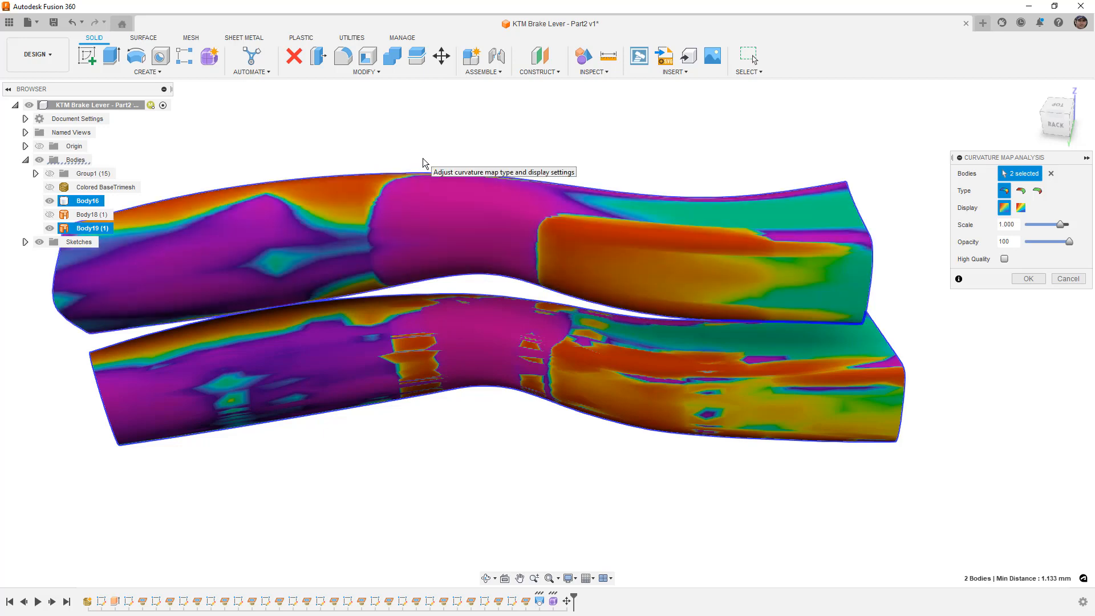
middle_click_drag(514, 392, 493, 320, "shift")
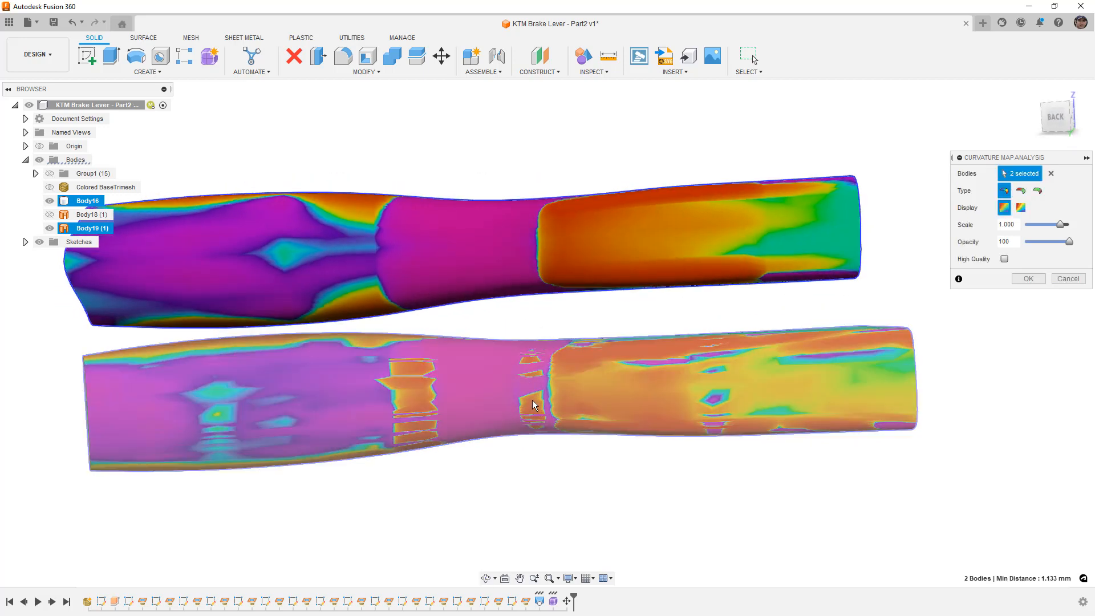
scroll(395, 400, "up", 5)
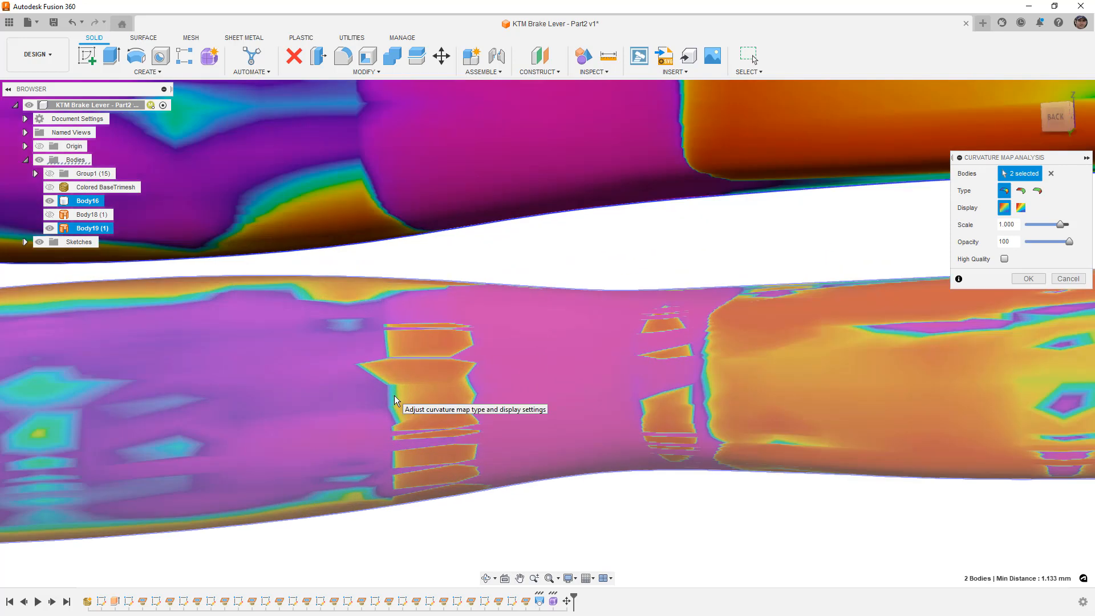
scroll(388, 379, "down", 10)
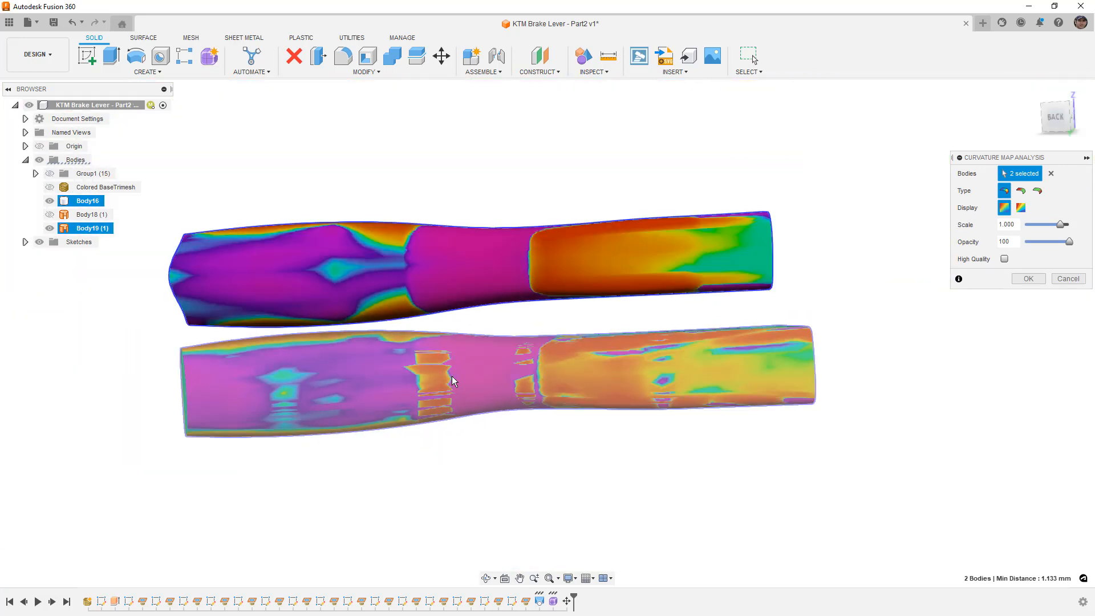
middle_click_drag(452, 377, 593, 390, "shift")
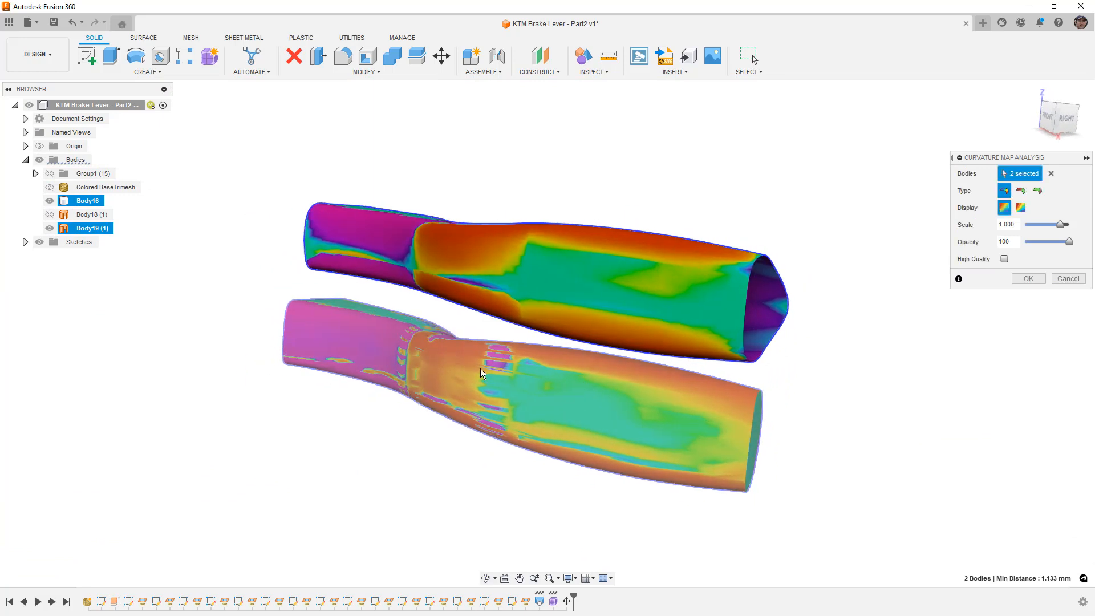
middle_click_drag(523, 377, 787, 339, "shift")
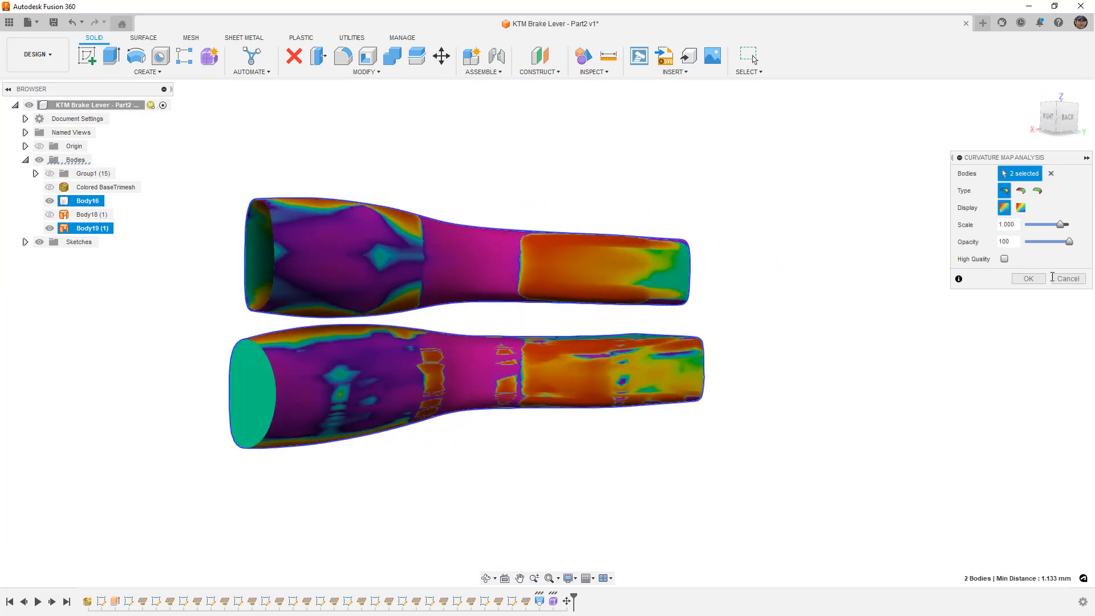
left_click(1068, 278)
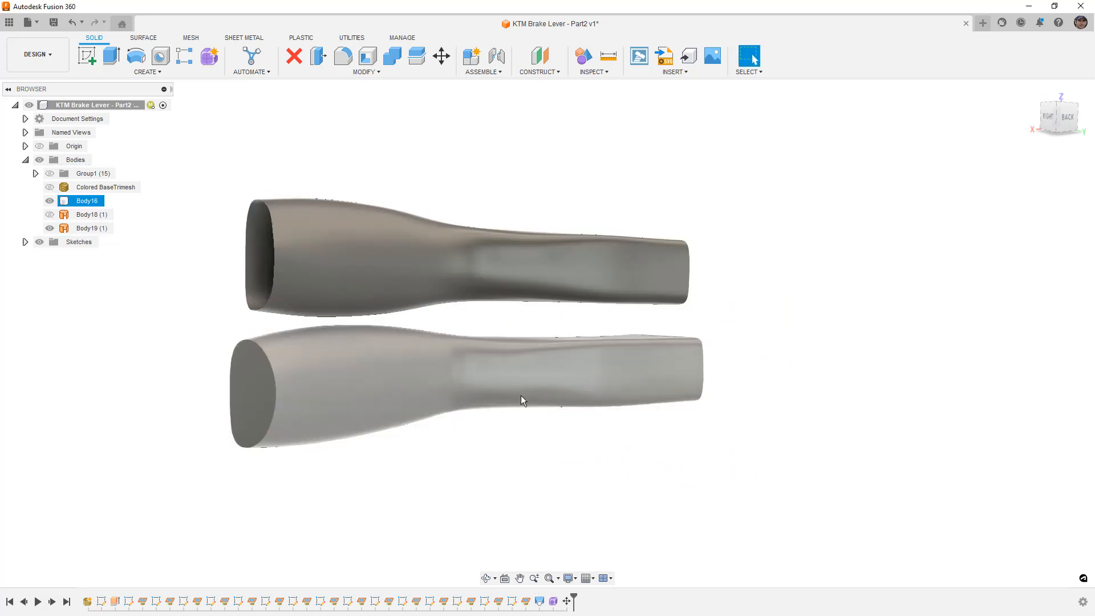
Offset Body16's long outer face outward by 5 mm as a new surface body
left_click(143, 39)
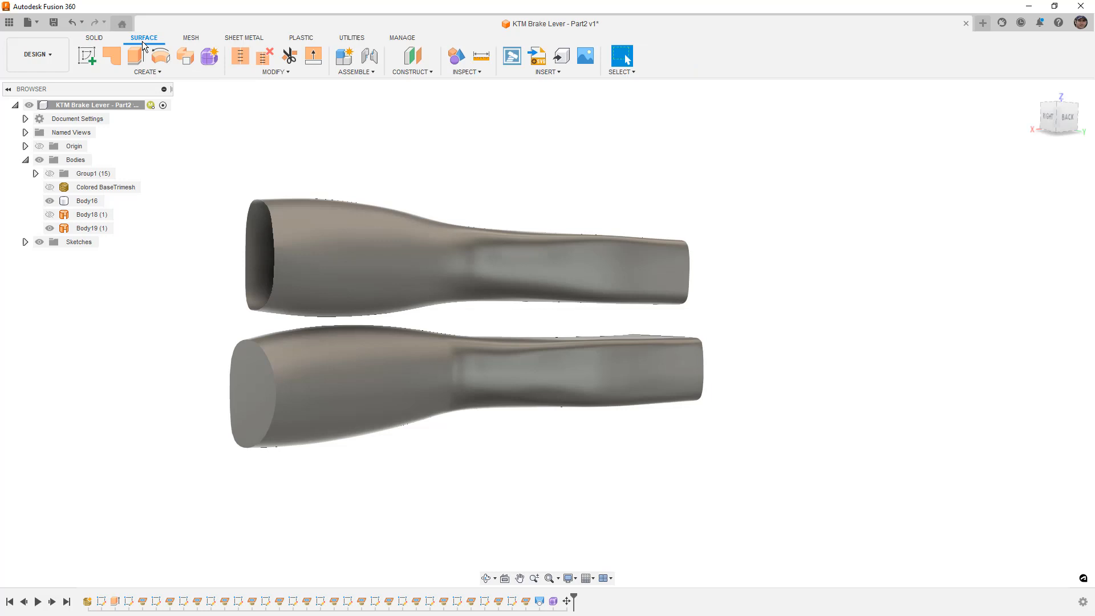
left_click(169, 72)
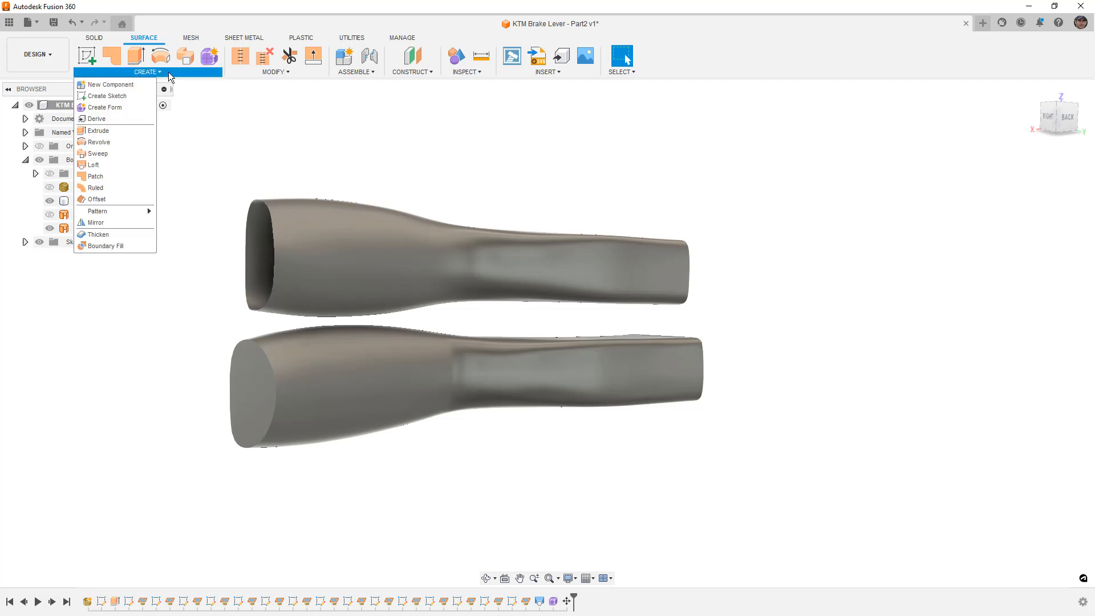
left_click(122, 198)
left_click(403, 372)
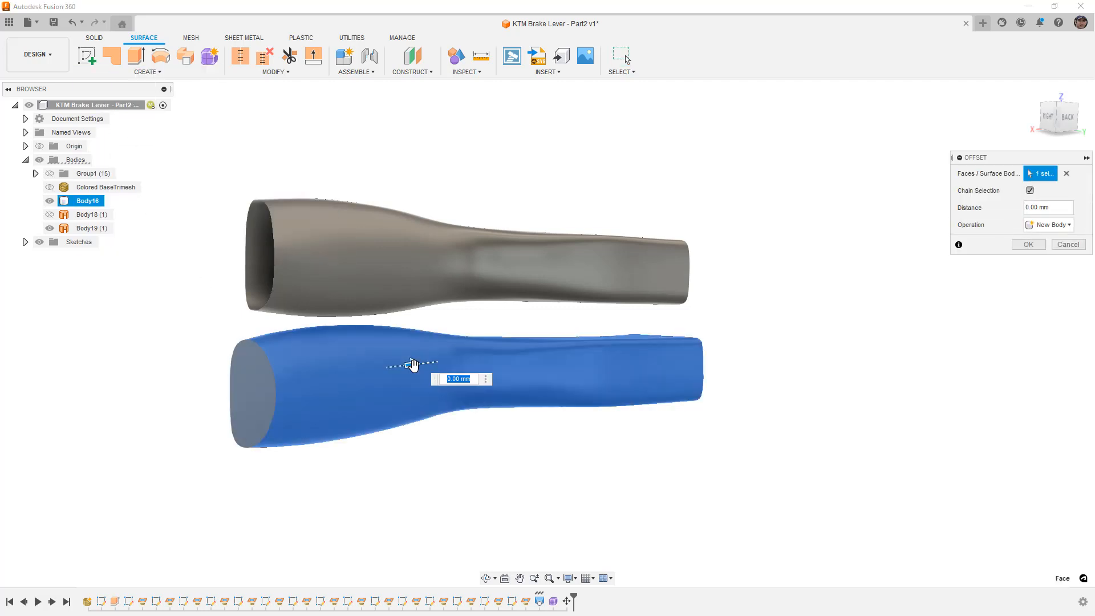
left_click_drag(421, 363, 441, 358)
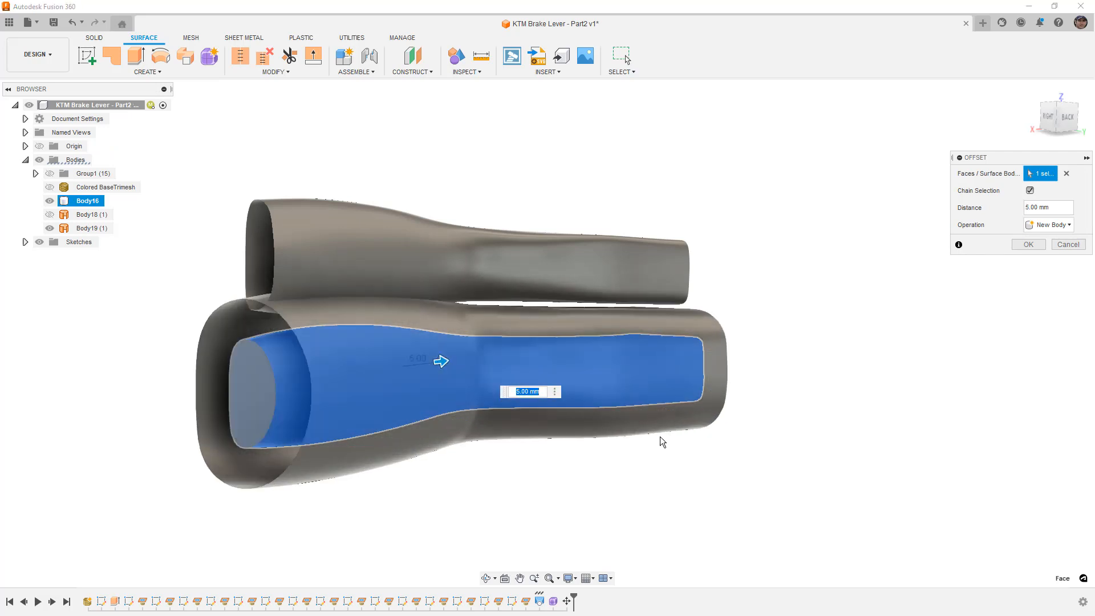
left_click(1029, 245)
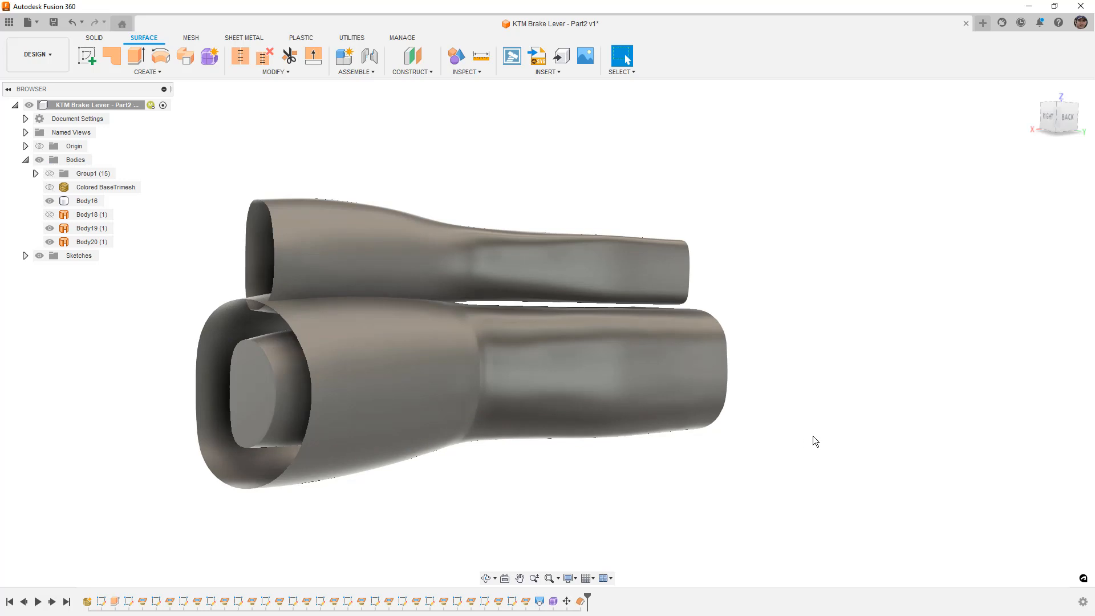
Apply the red appearance already in the design to the surface offset from Body16
key("a")
left_click_drag(994, 257, 785, 390)
left_click_drag(1024, 257, 749, 450)
left_click(1069, 558)
Run a Curvature Map Analysis on the red offset surface, examine it from all sides, and discard the analysis
middle_click_drag(892, 474, 765, 451, "shift")
scroll(453, 382, "up", 2)
left_click(453, 382)
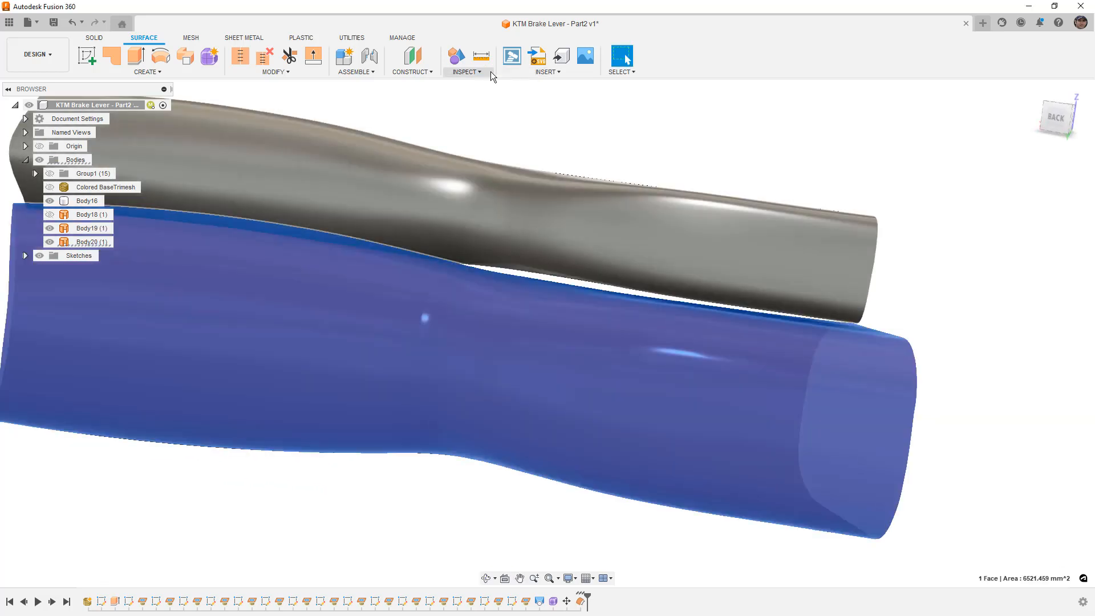
left_click(482, 72)
left_click(481, 132)
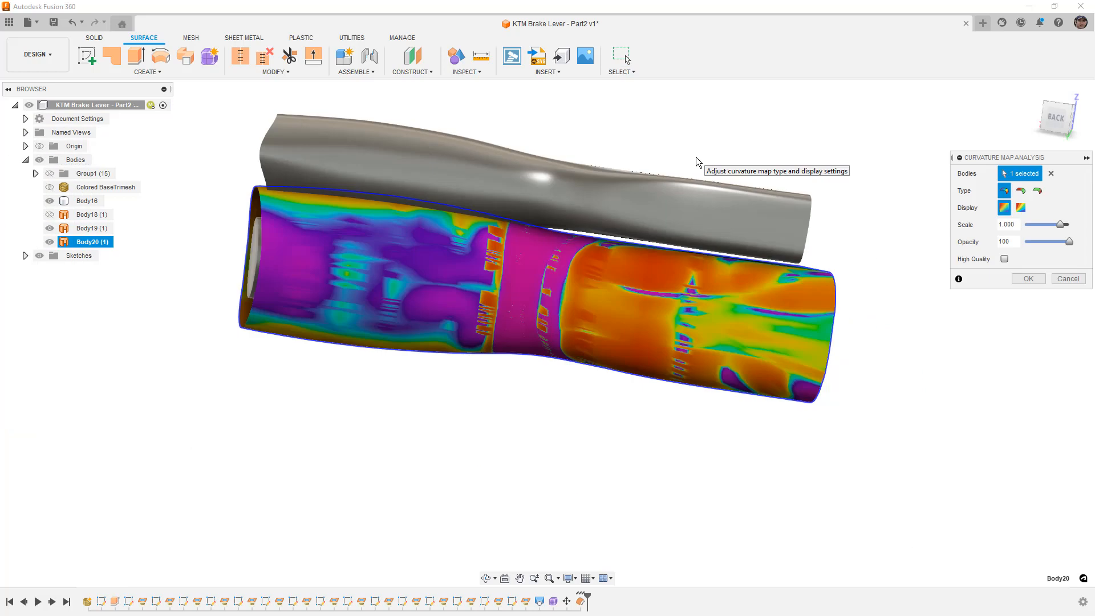
mouse_move(696, 161)
middle_mouse_down("shift")
mouse_move(657, 252)
mouse_move(679, 145)
mouse_move(693, 150)
middle_mouse_up("shift")
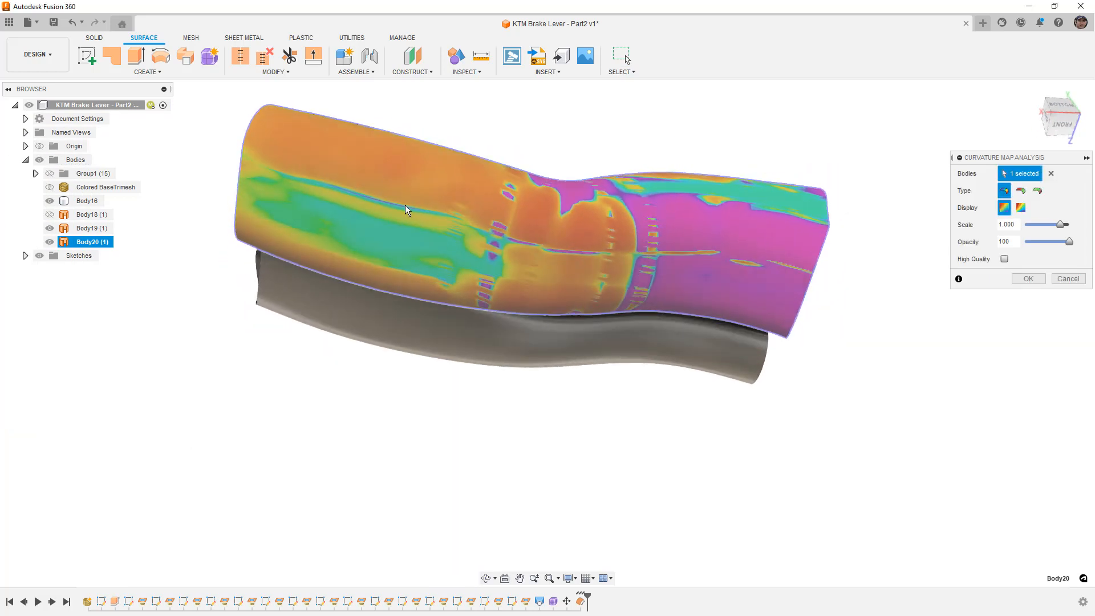
middle_click_drag(569, 255, 655, 324, "shift")
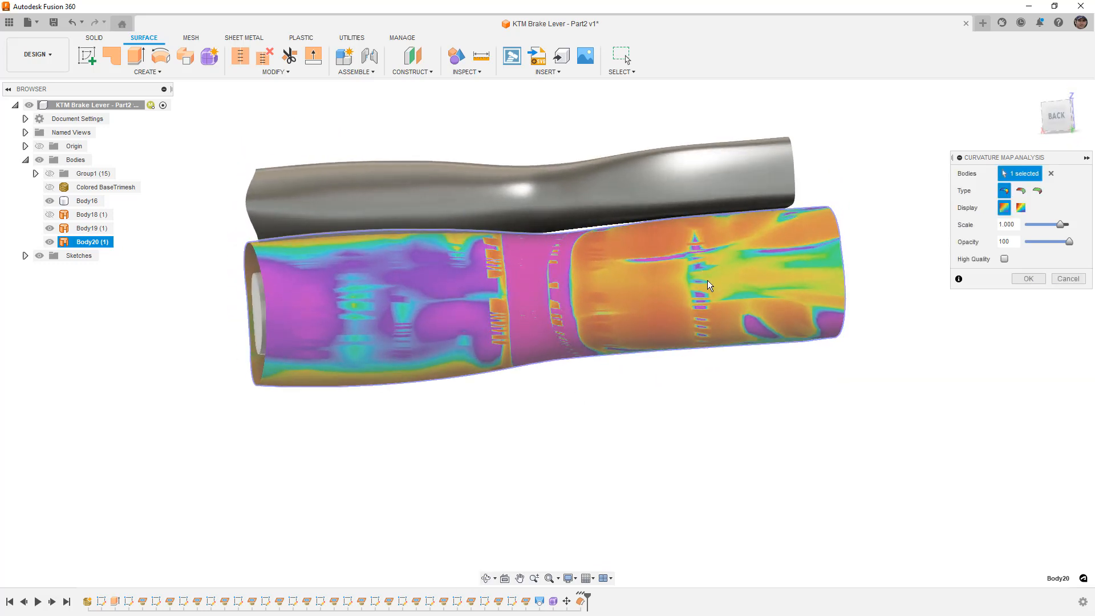
middle_click_drag(694, 263, 707, 293, "shift")
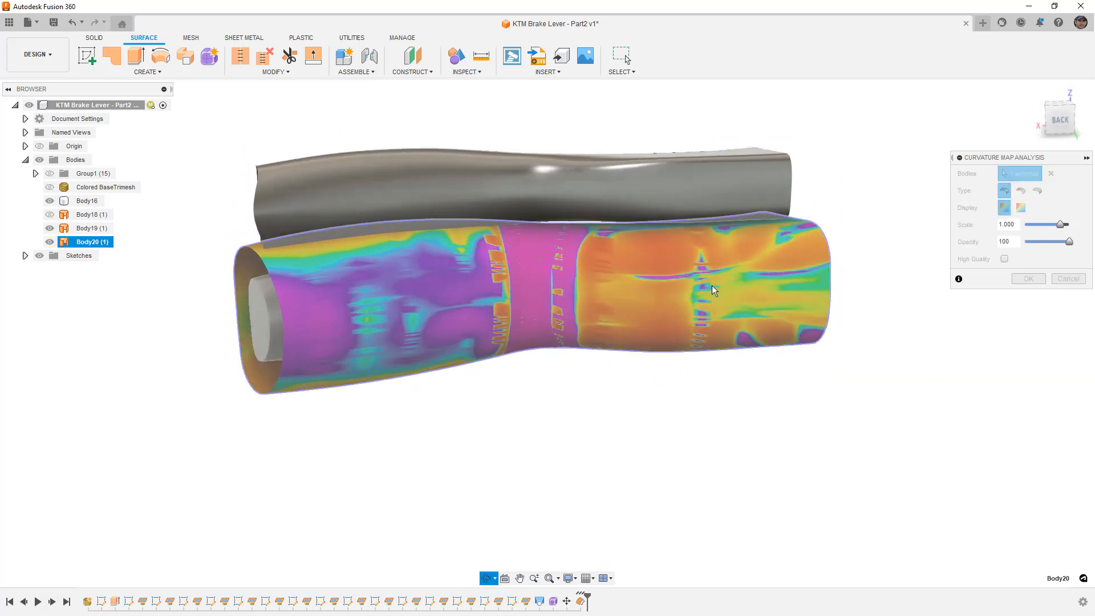
left_click(1059, 279)
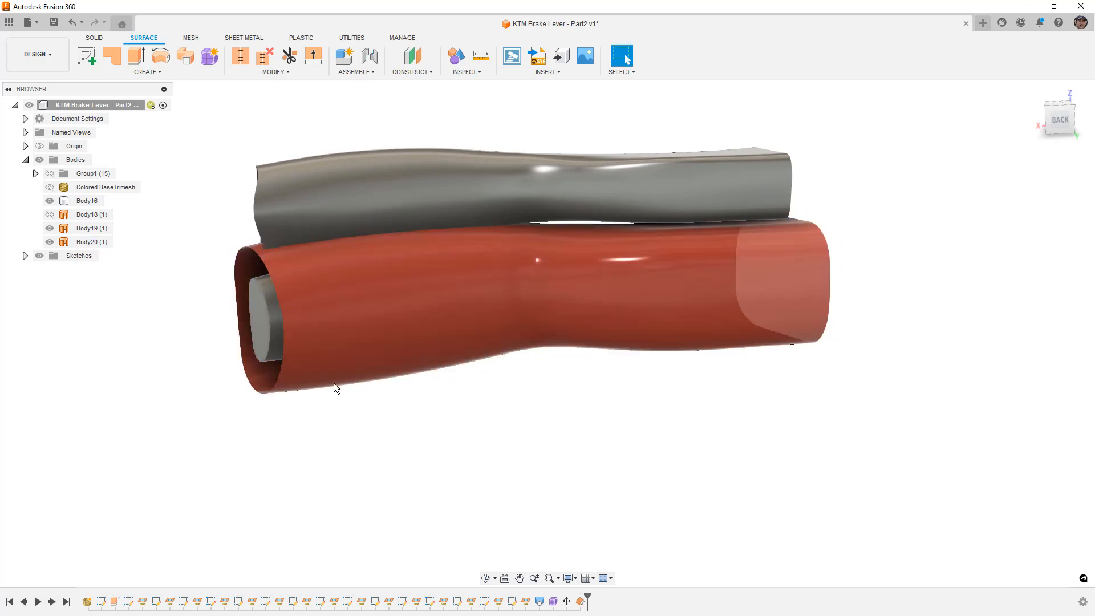
Move the red Body20 surface down, well clear of Body19, and hide Body16
left_click(87, 242)
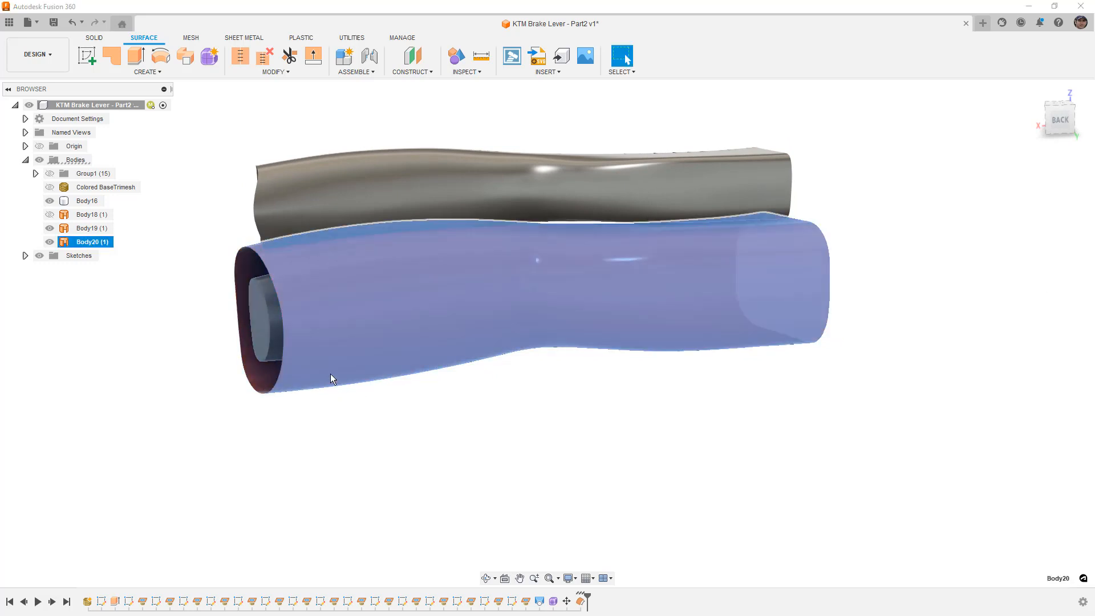
key("m")
left_click_drag(789, 297, 896, 370)
left_click(1028, 364)
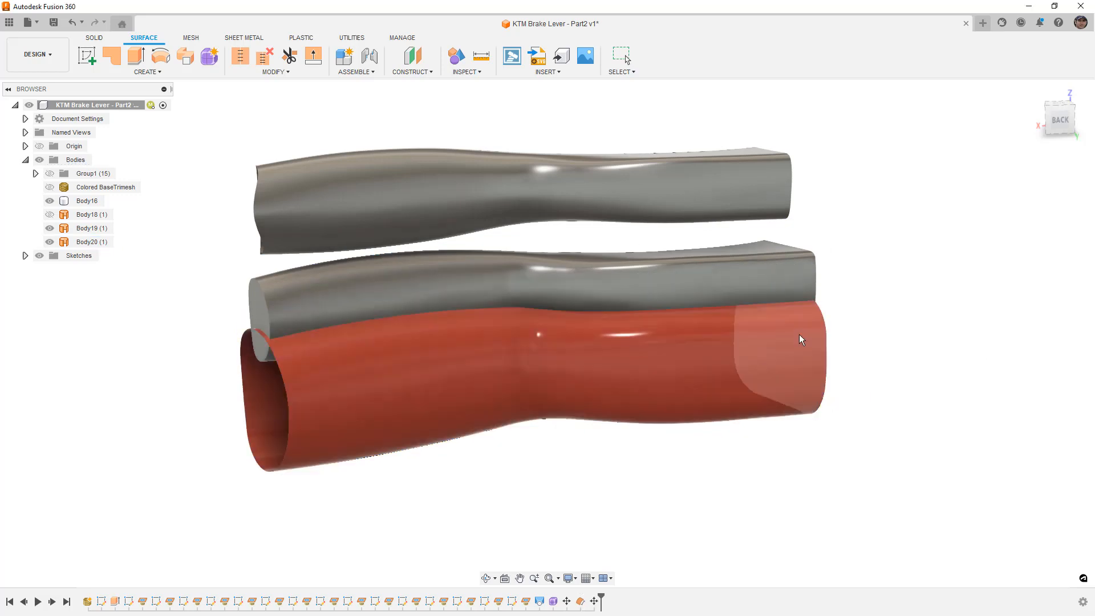
left_click(50, 200)
Offset Body19's face outward as a new surface body
left_click(344, 192)
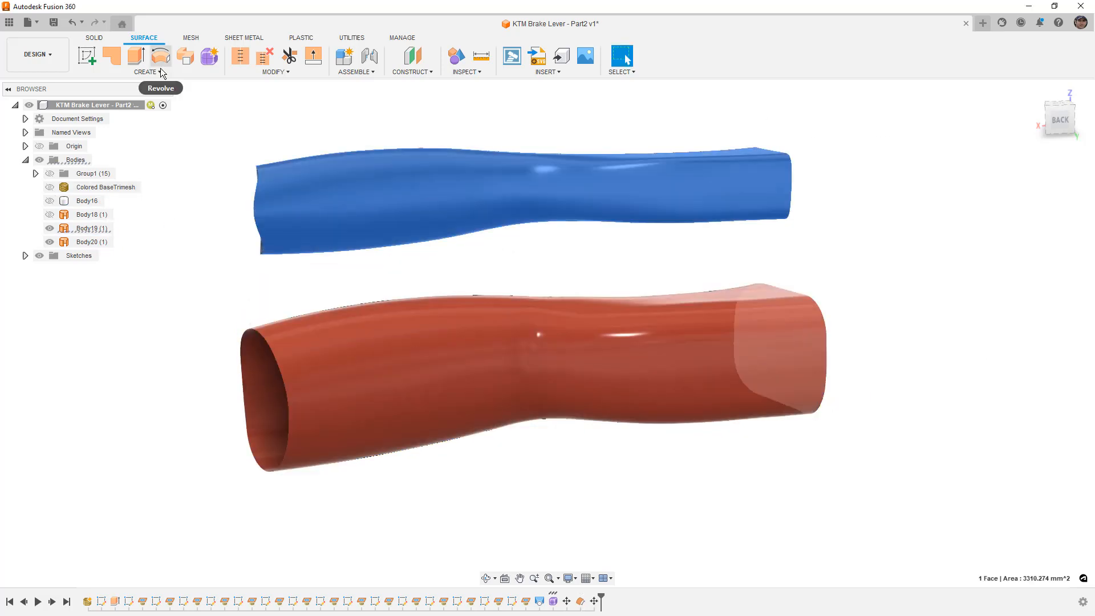
left_click(159, 72)
left_click(128, 198)
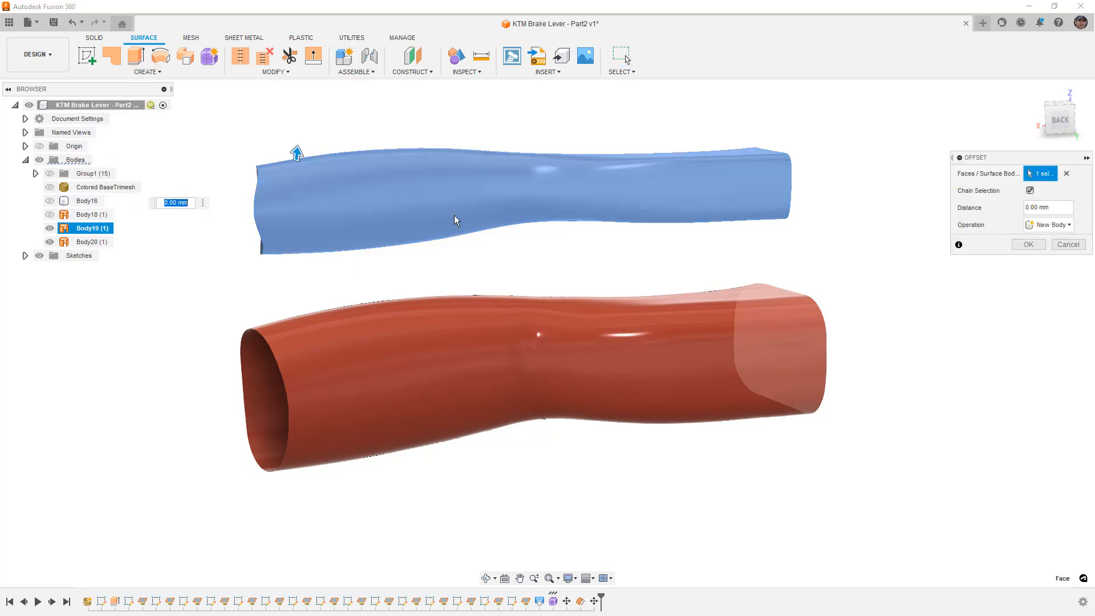
left_click_drag(297, 153, 299, 125)
left_click(1026, 244)
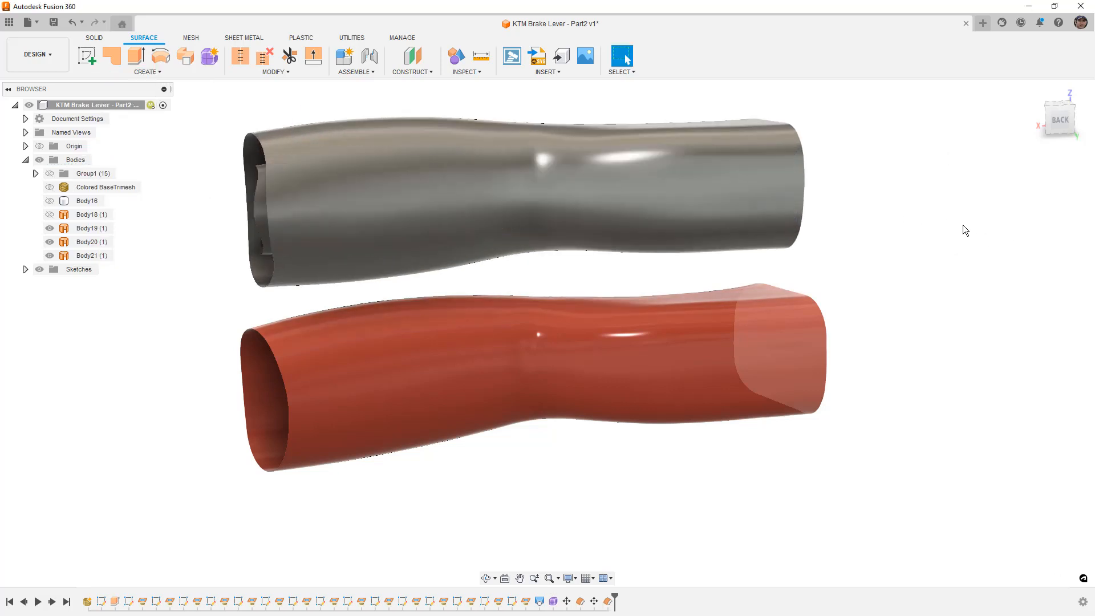
Apply the lighter blue appearance already in the design to the surface offset from Body19
key("a")
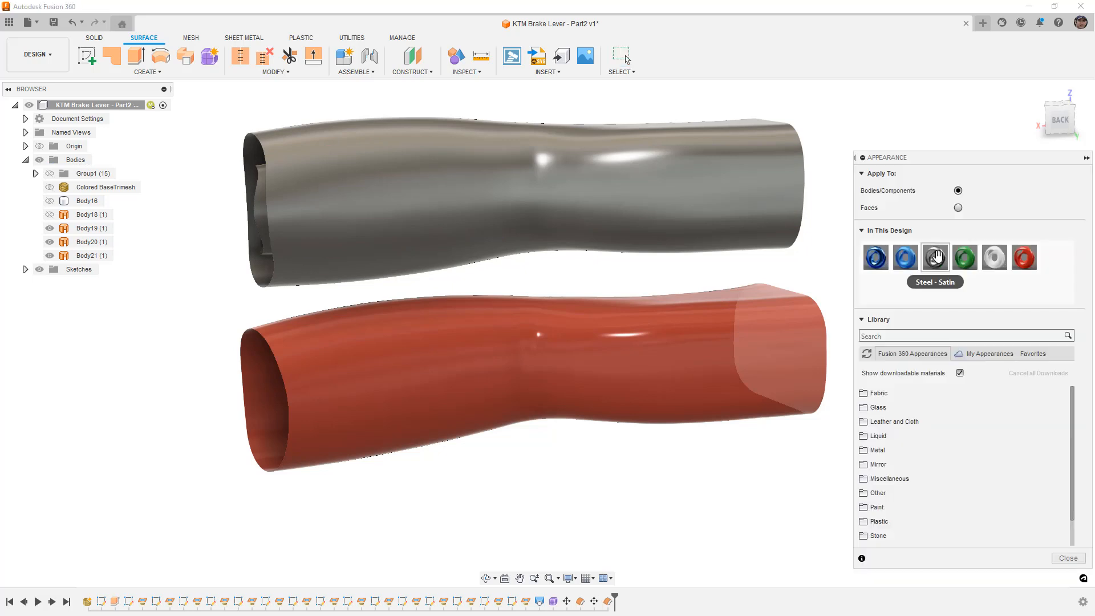
left_click_drag(907, 258, 758, 188)
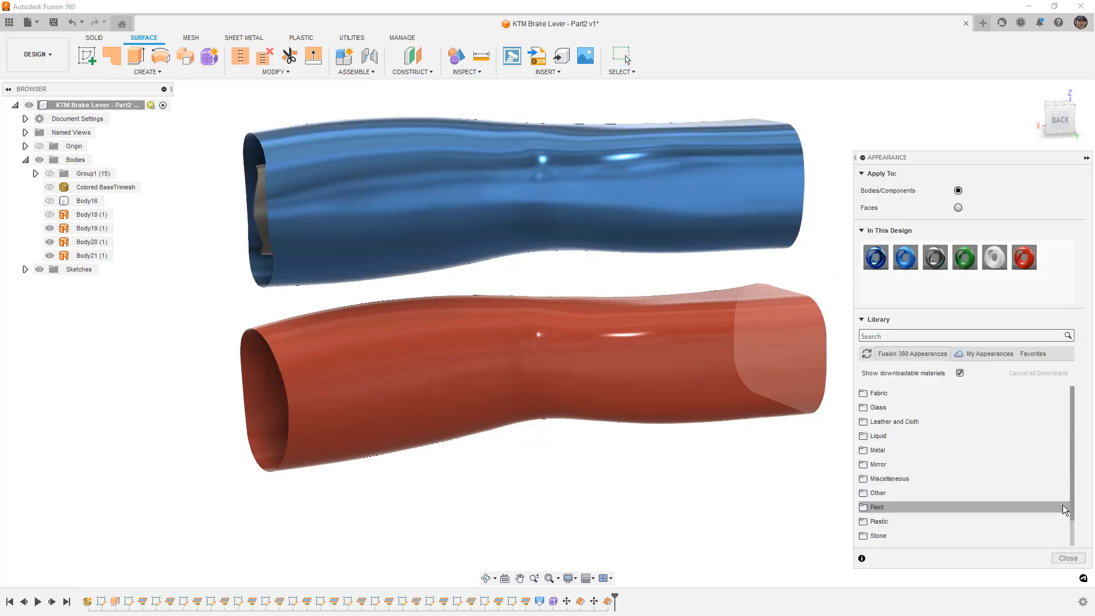
left_click(1068, 557)
Run a Curvature Map Analysis on the blue Body21 surface, examine it, and discard the analysis
middle_click_drag(862, 268, 856, 232, "shift")
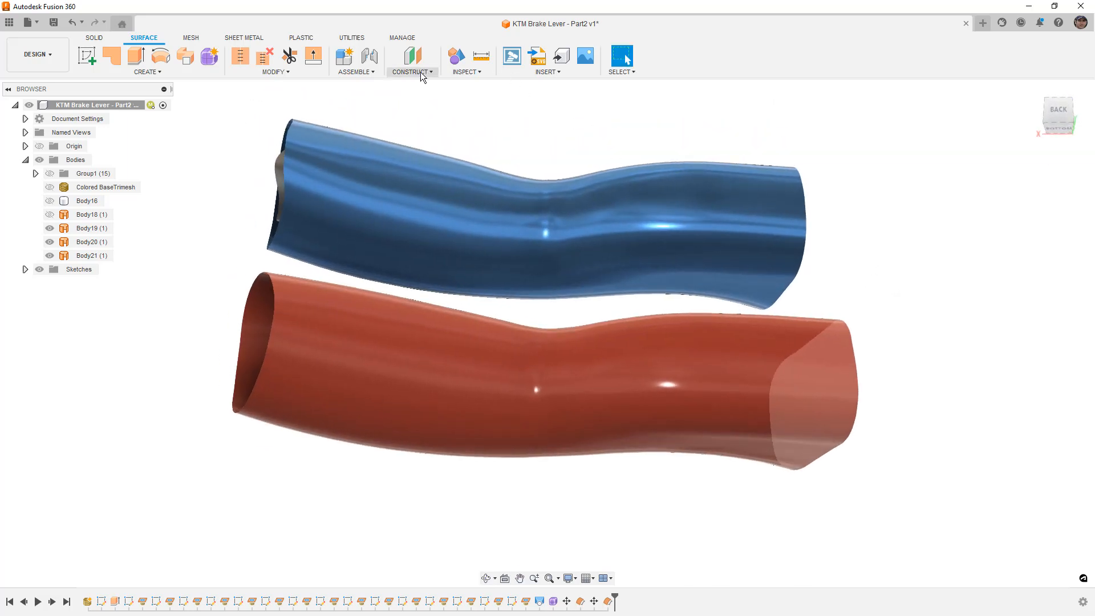
left_click(465, 72)
left_click(485, 142)
left_click(500, 210)
middle_click_drag(721, 206, 625, 251, "shift")
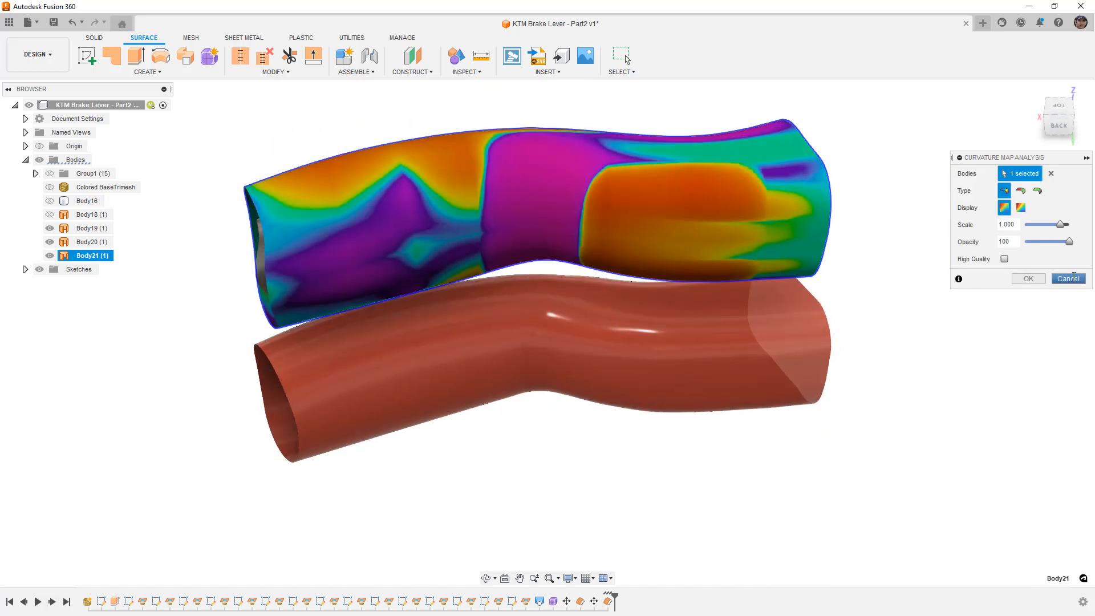
left_click(1068, 279)
Move the face of the blue Body21 surface by an X distance of -30 mm, up and clear of Body19
scroll(618, 376, "down", 4)
left_click(603, 287)
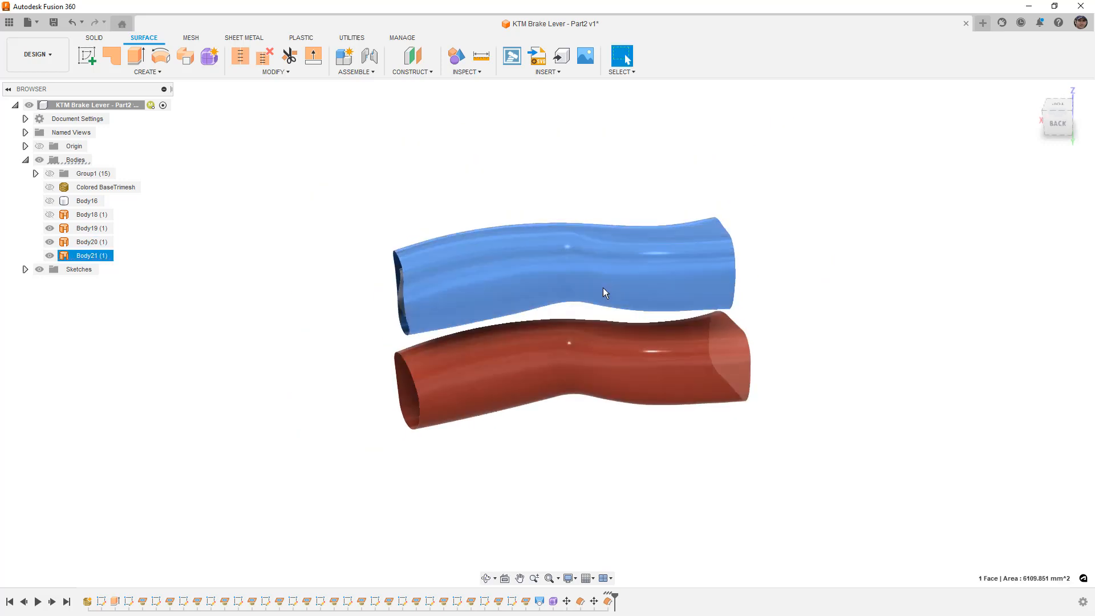
key("m")
middle_click_drag(577, 347, 573, 317, "shift")
left_click_drag(600, 306, 602, 225)
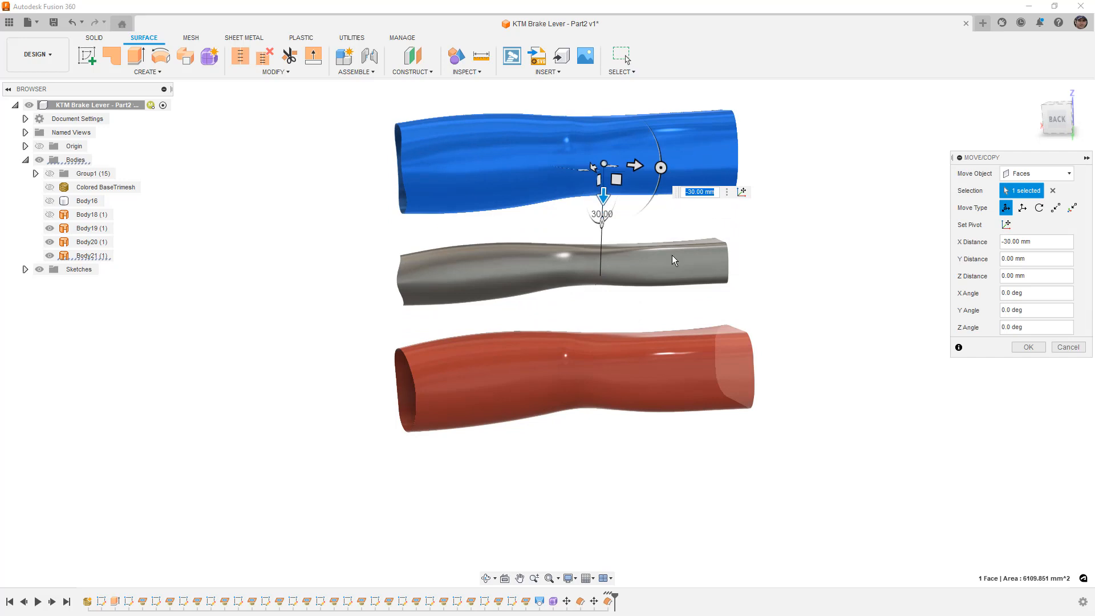
left_click(1027, 347)
Run a Curvature Map Analysis on the blue Body21 and grey Body19 together and compare their colour patterns
left_click(478, 71)
left_click(490, 142)
left_click(637, 170)
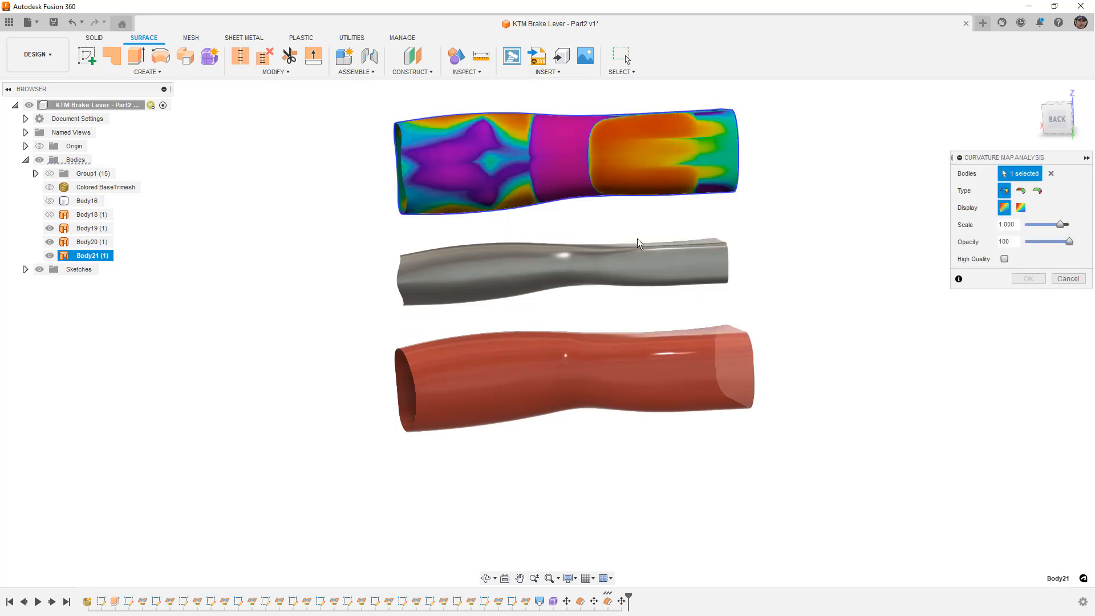
left_click(638, 258)
middle_click_drag(799, 298, 795, 250, "shift")
scroll(705, 287, "up", 5)
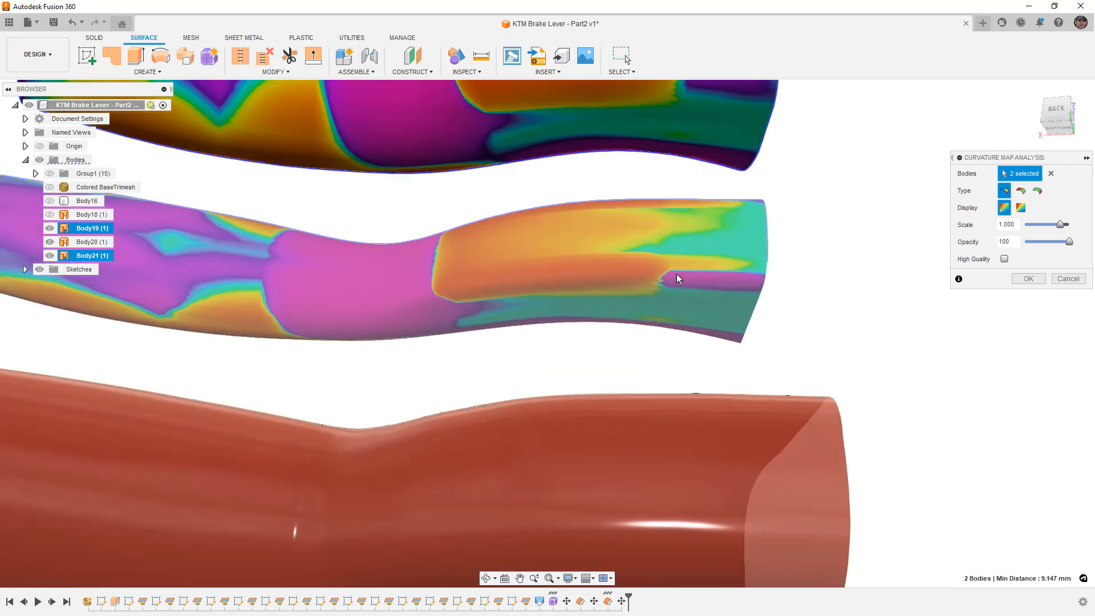
middle_click_drag(718, 279, 701, 366)
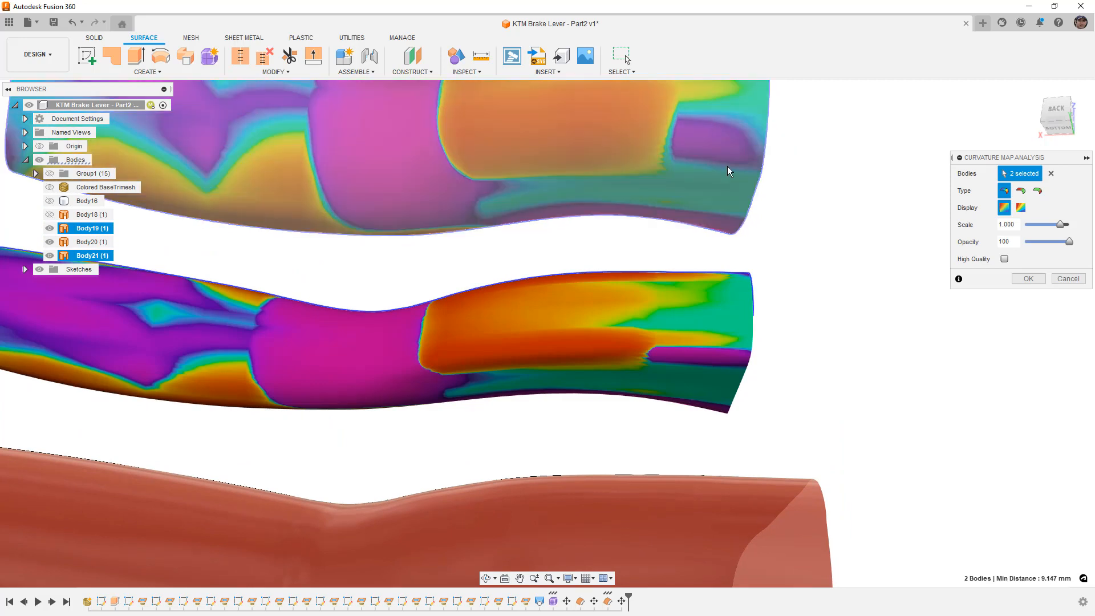
scroll(730, 148, "down", 5)
middle_click_drag(730, 149, 719, 303, "shift")
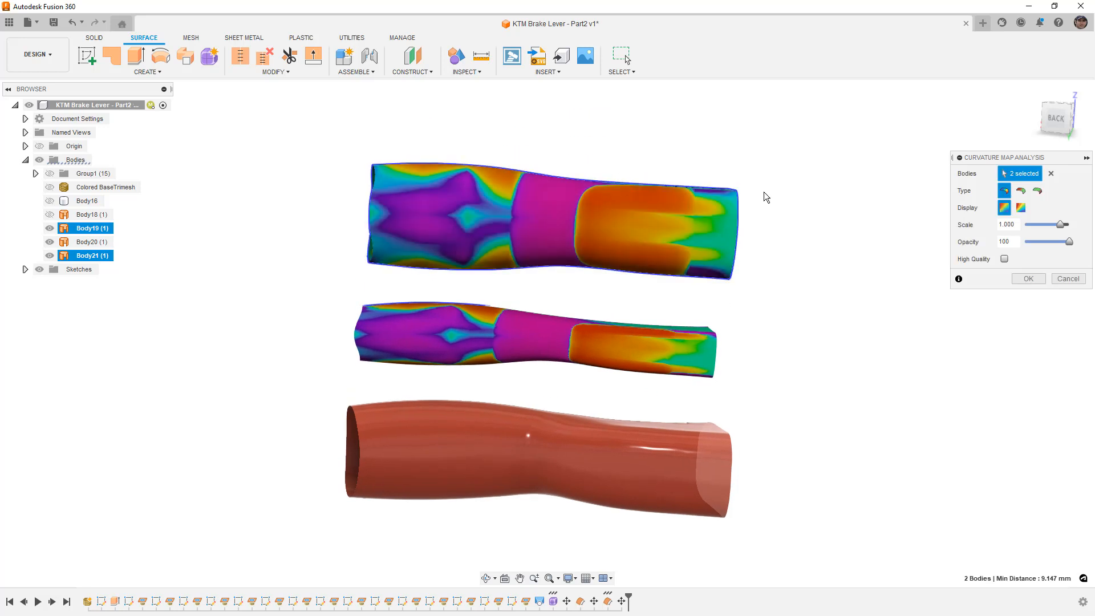
Add the red Body20 to the curvature map, compare it with the other two surfaces, and discard the analysis
left_click(683, 471)
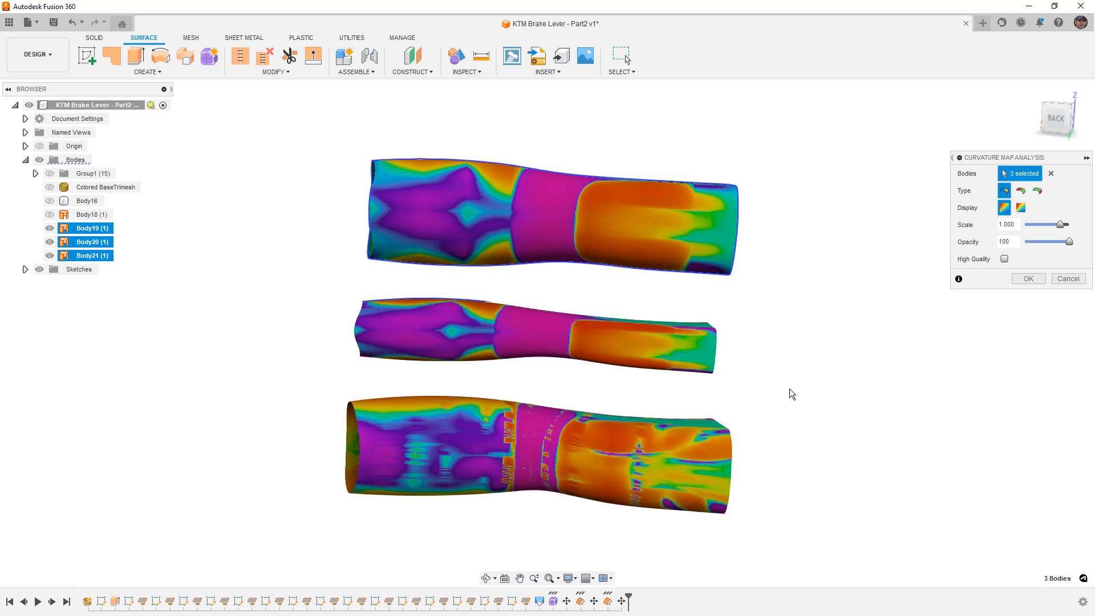
scroll(550, 454, "up", 5)
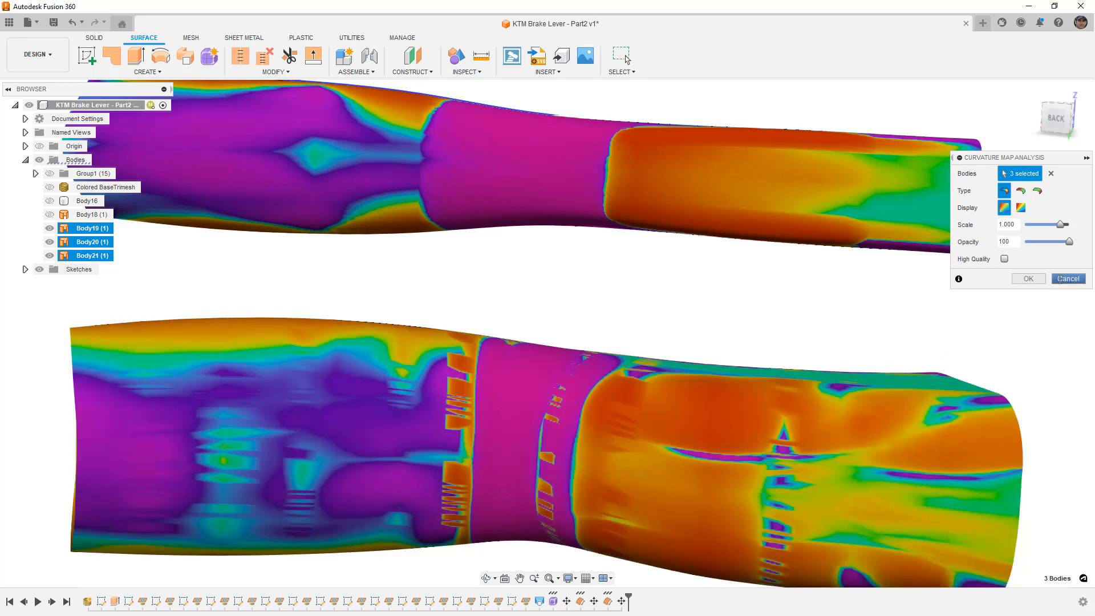
left_click(1028, 278)
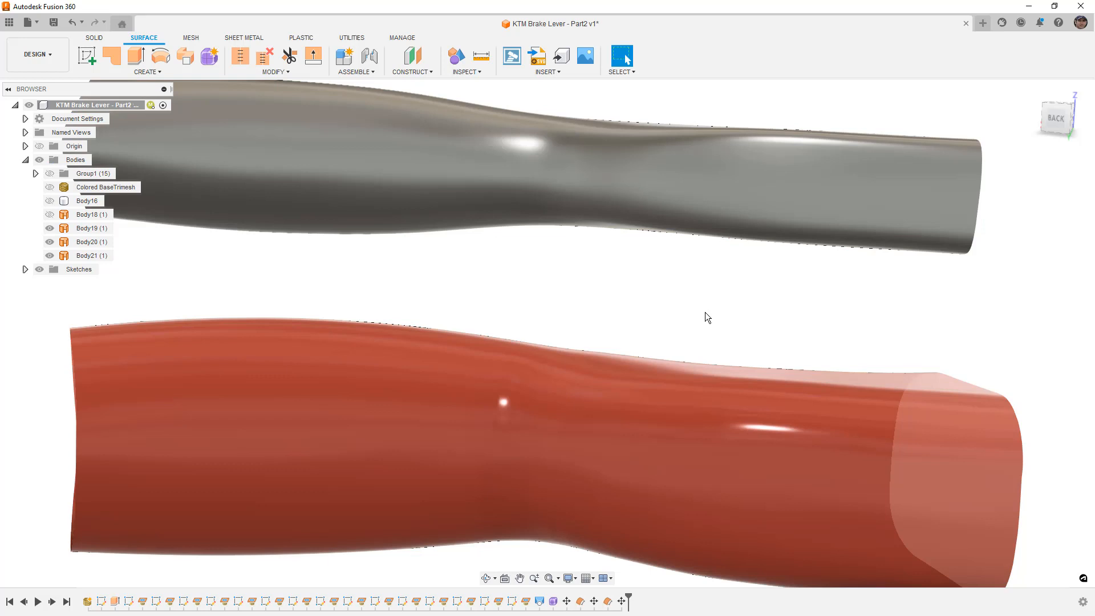
Switch to the Render workspace with all three surfaces in view
scroll(587, 309, "down", 5)
middle_click_drag(562, 296, 556, 237, "shift")
left_click(46, 68)
left_click(50, 121)
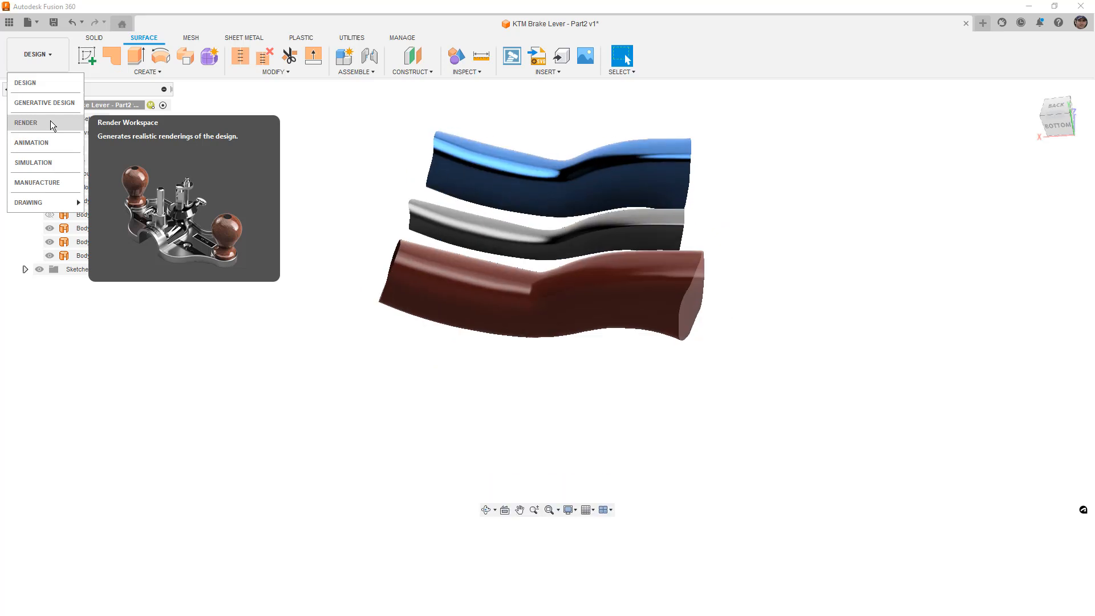
Examine how the reflections run along the red, grey and blue surfaces, comparing Body19 with Body20
middle_click_drag(340, 243, 501, 236, "shift")
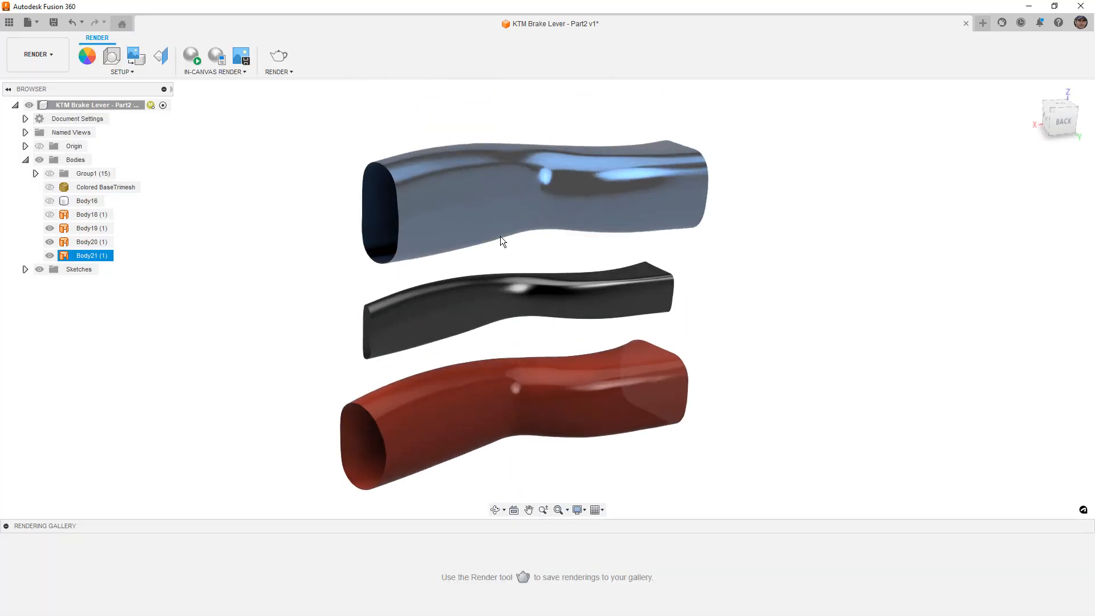
middle_click_drag(627, 218, 793, 305, "shift")
left_click(604, 316)
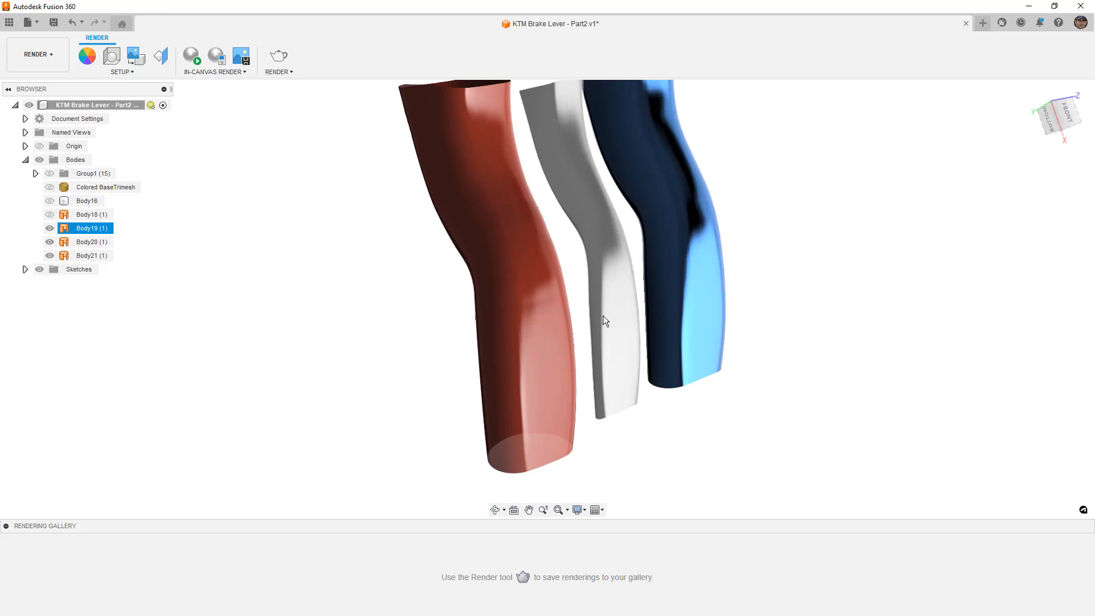
left_click(540, 304)
middle_click_drag(594, 321, 594, 324, "shift")
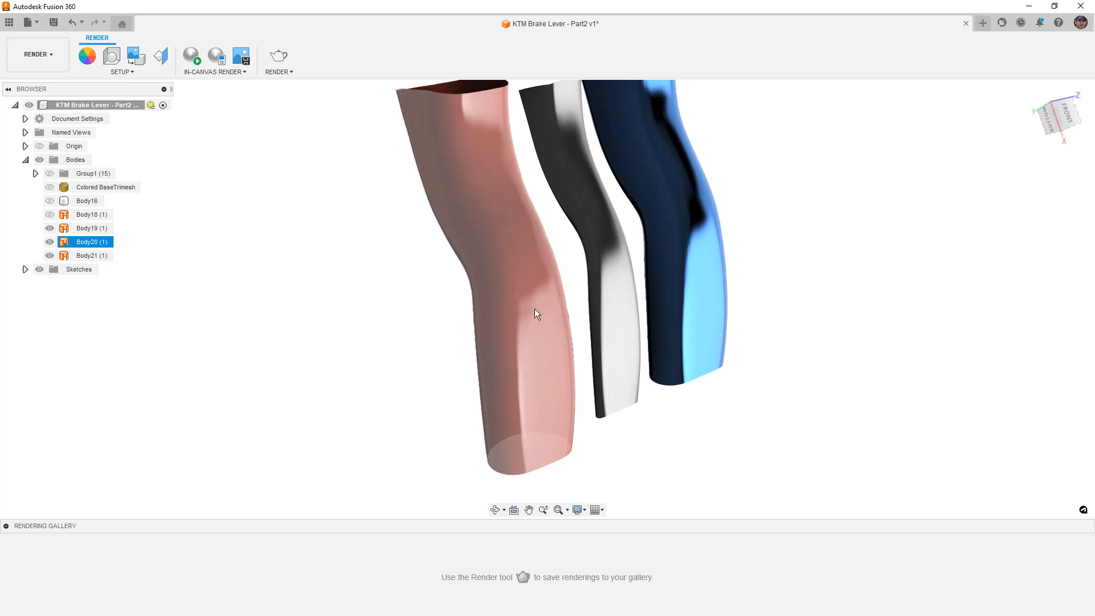
mouse_move(697, 312)
middle_mouse_down("shift")
mouse_move(682, 316)
mouse_move(701, 324)
middle_mouse_up("shift")
scroll(704, 223, "up", 3)
middle_click_drag(741, 225, 758, 247)
mouse_move(778, 332)
middle_mouse_down("shift")
mouse_move(770, 310)
mouse_move(758, 318)
mouse_move(772, 339)
middle_mouse_up("shift")
scroll(769, 339, "down", 3)
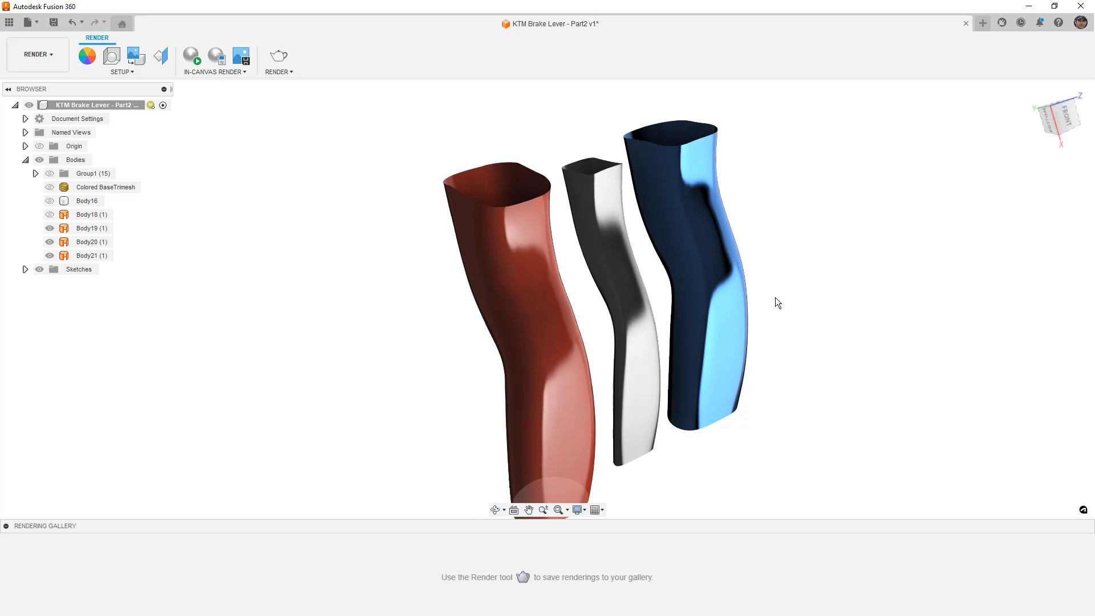
Inspect the highlight edges around the bend of the red surface closely against those of the grey and blue surfaces
middle_click_drag(602, 320, 565, 277, "shift")
scroll(574, 297, "up", 5)
key("Escape")
left_click(520, 188)
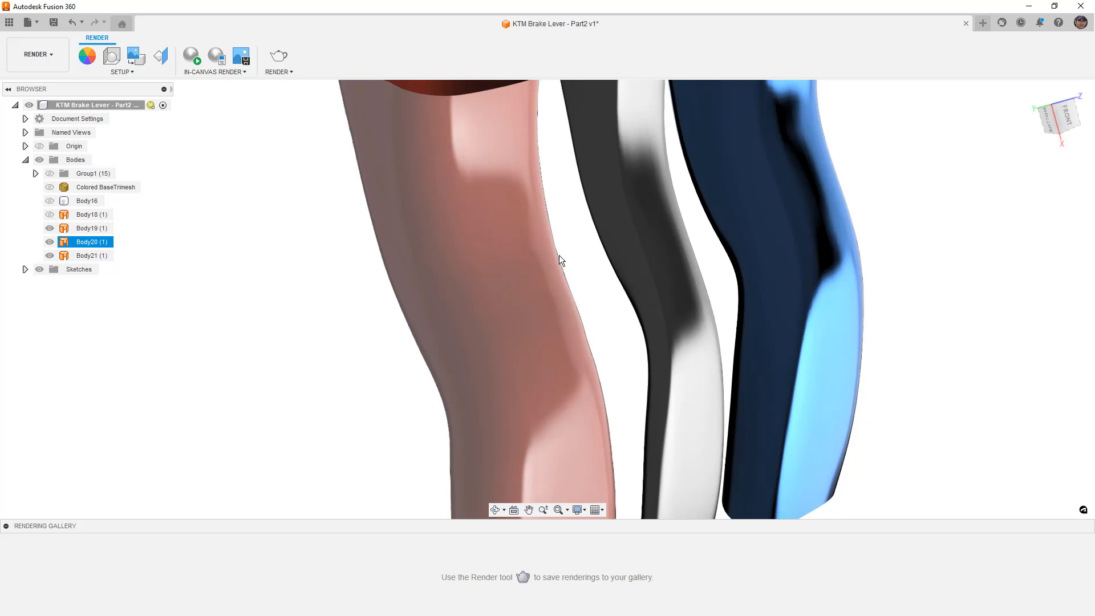
left_click(594, 268)
scroll(707, 296, "down", 3)
middle_click_drag(931, 242, 895, 228)
middle_click_drag(817, 236, 820, 236, "shift")
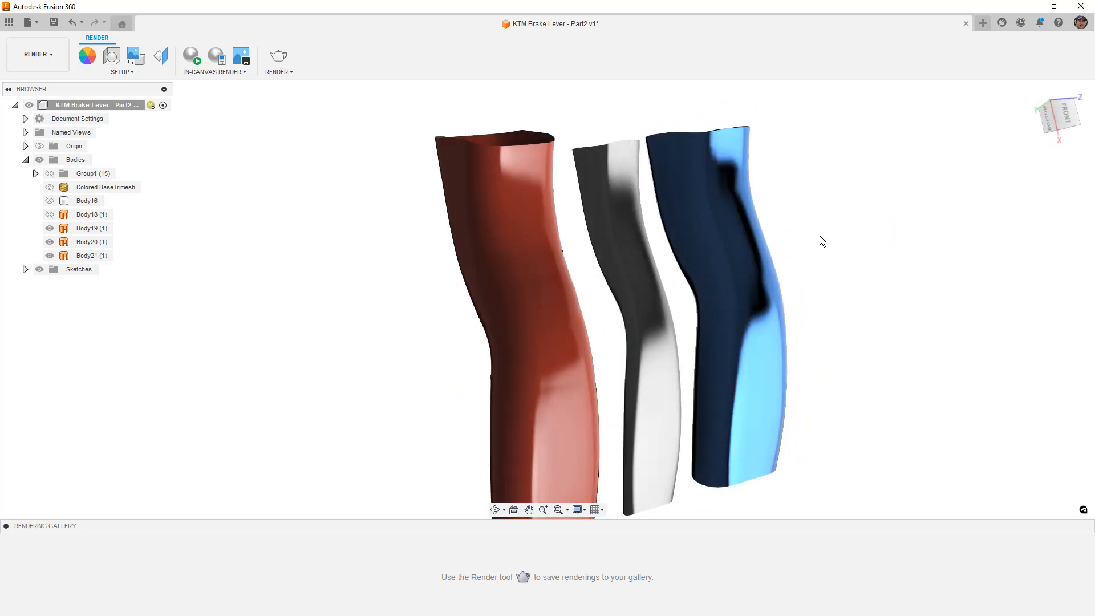
left_click(740, 162)
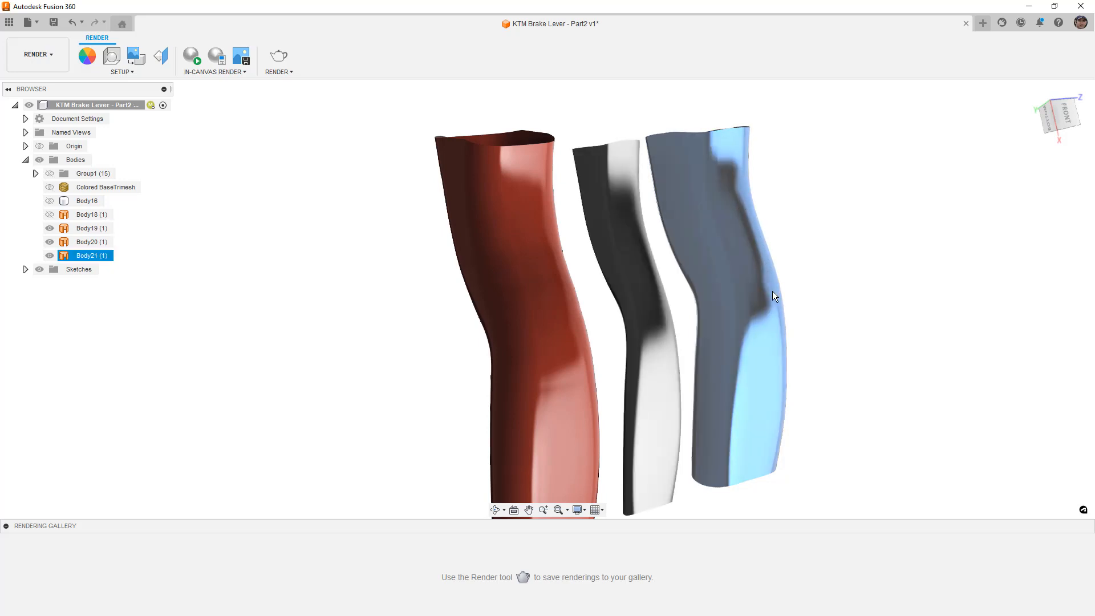
middle_click_drag(783, 337, 784, 335, "shift")
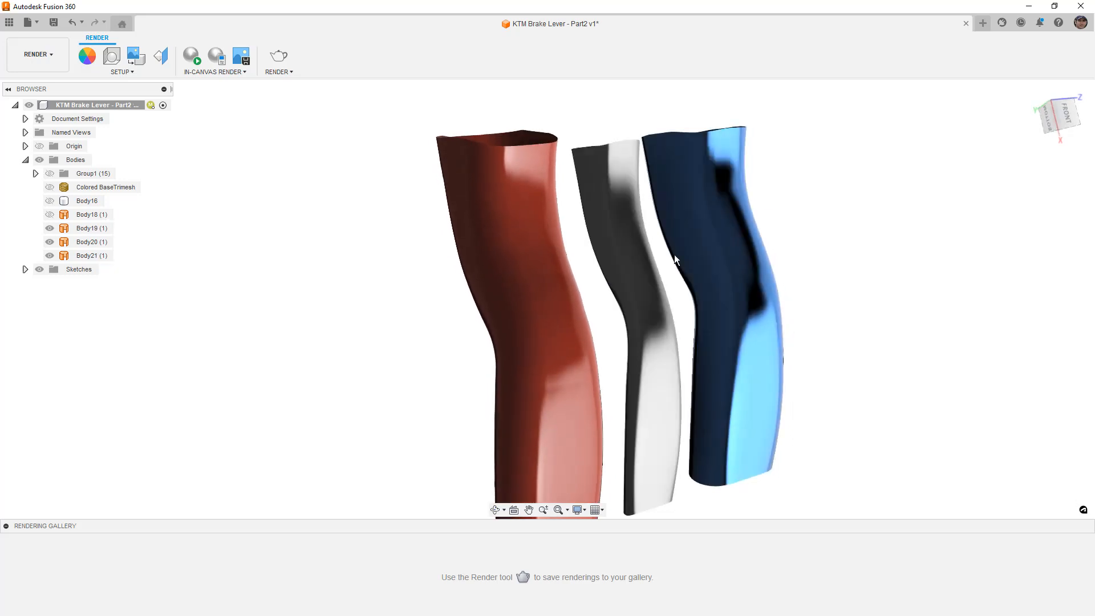
scroll(691, 260, "up", 1)
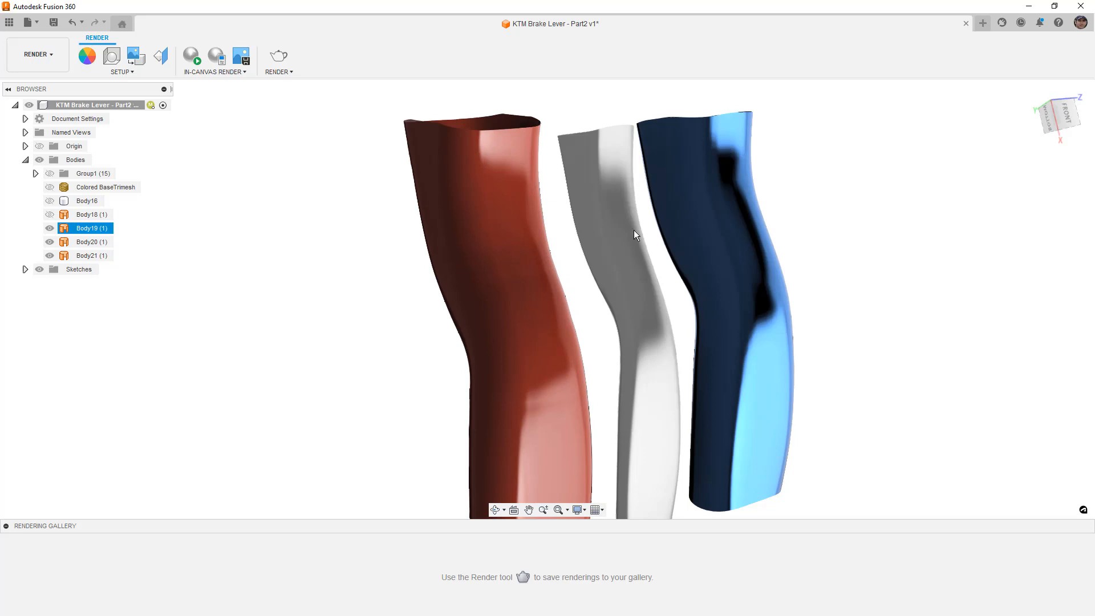
middle_click_drag(671, 241, 316, 188, "shift")
Return to the Design workspace
left_click(37, 54)
left_click(50, 82)
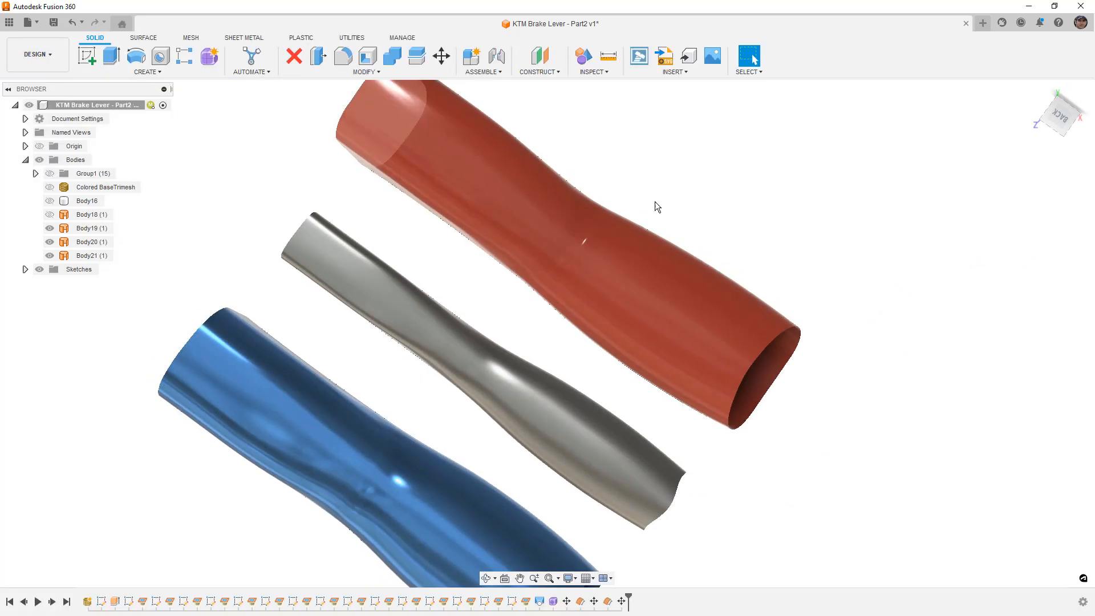
middle_click_drag(702, 239, 754, 272, "shift")
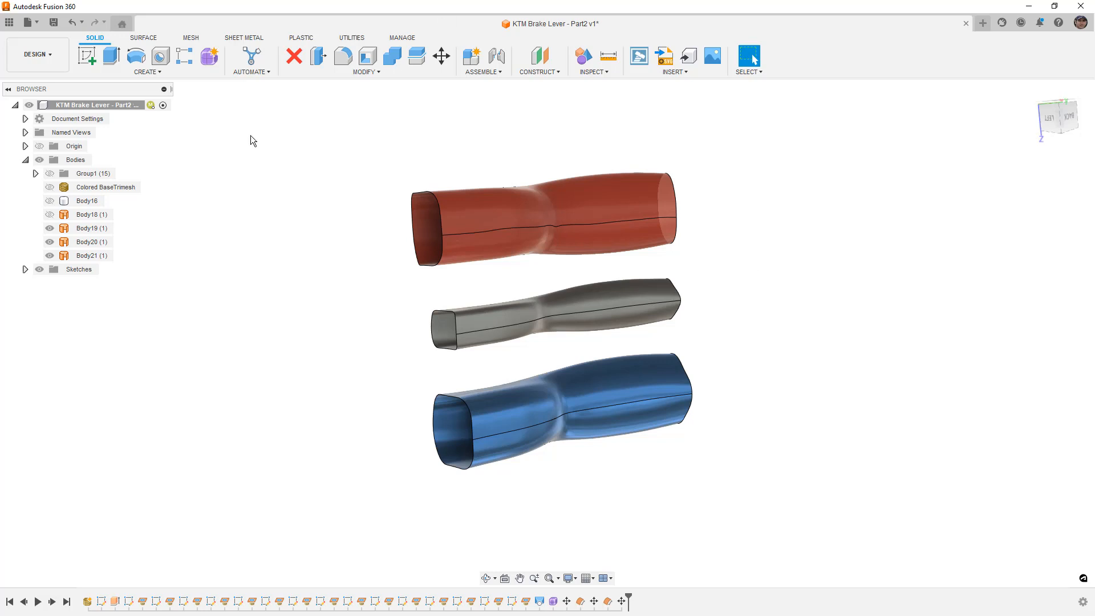
Show the Colored BaseTrimesh scan and hide the two offset surfaces, Body21 and Body20
left_click(50, 187)
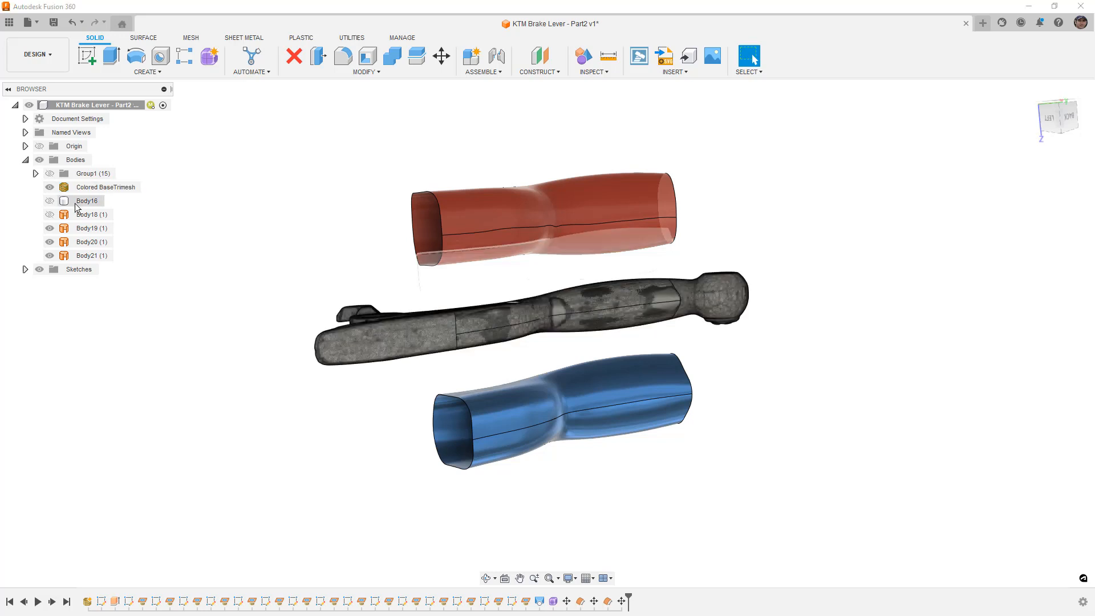
middle_click_drag(341, 292, 530, 325, "shift")
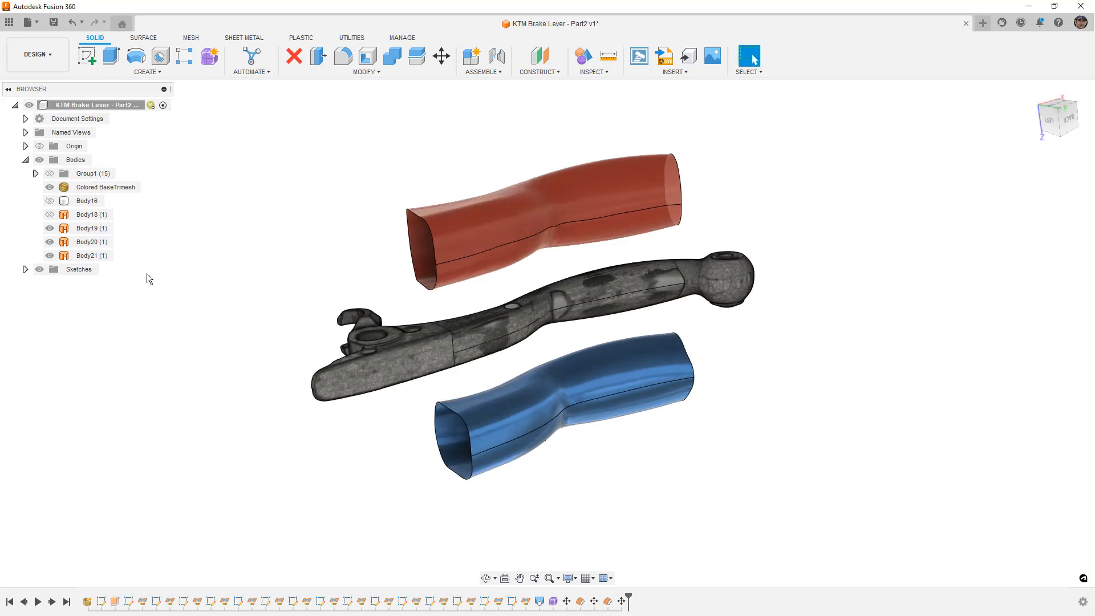
left_click(50, 256)
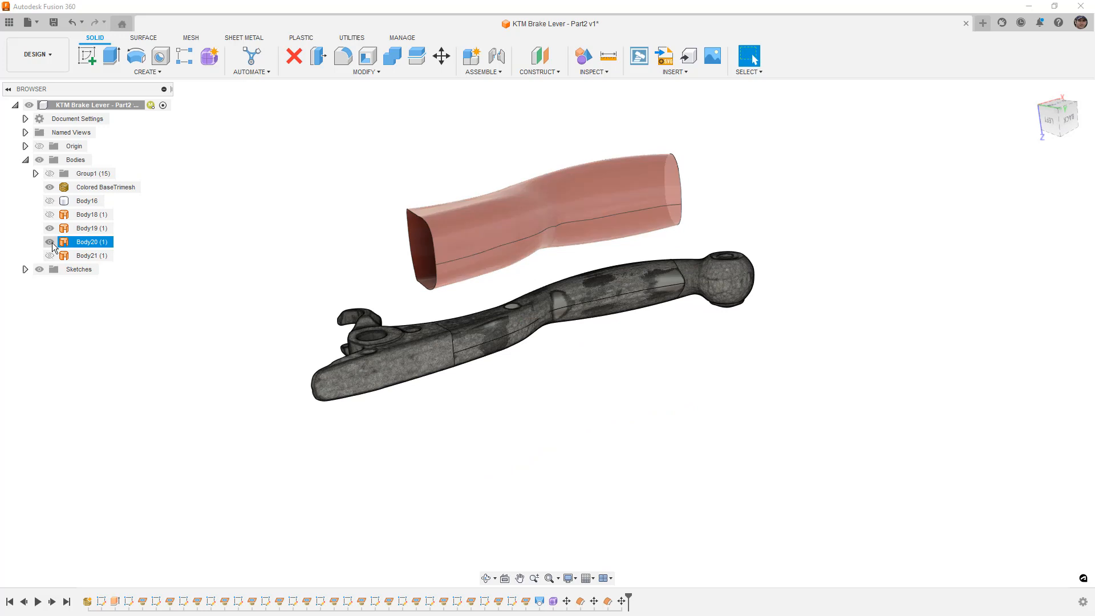
left_click(50, 242)
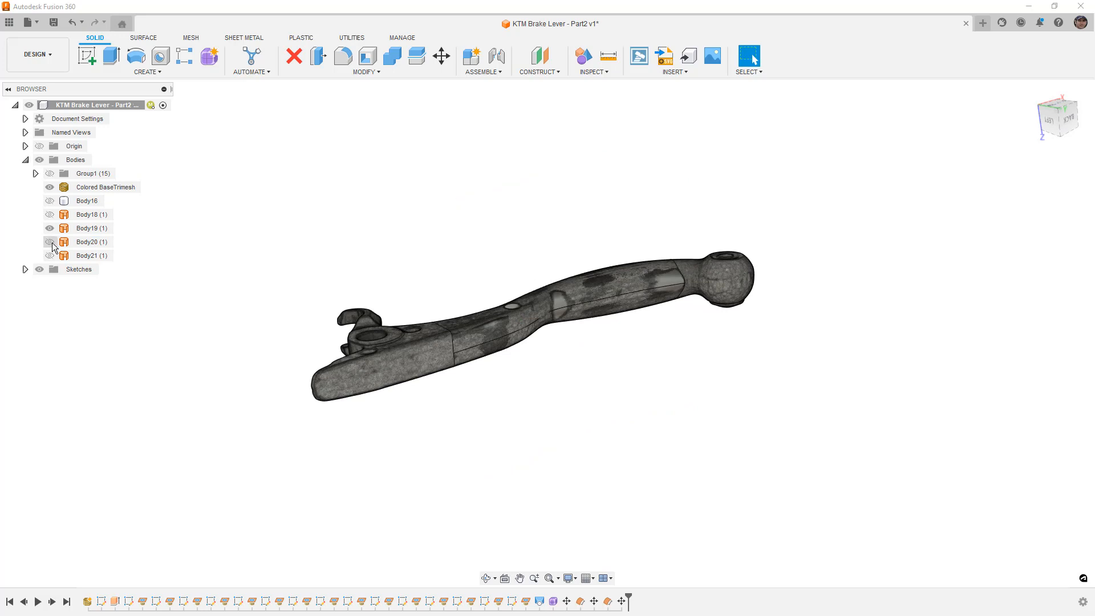
Open the T-Spline form feature for editing and select the edge loop at the grip's ball end
double_click(556, 603)
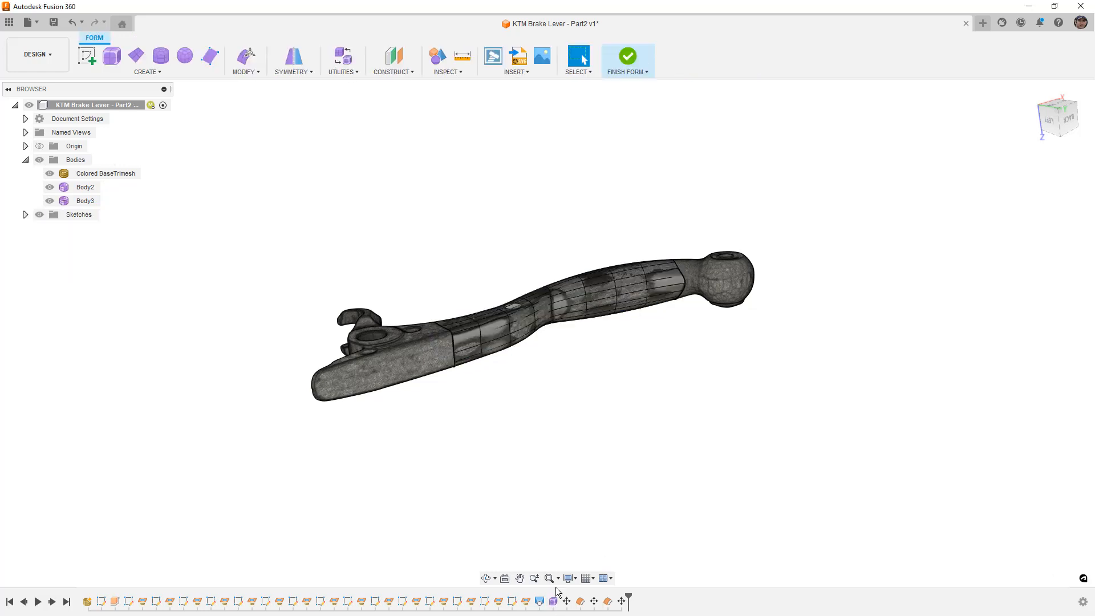
scroll(681, 282, "up", 5)
left_click(680, 284)
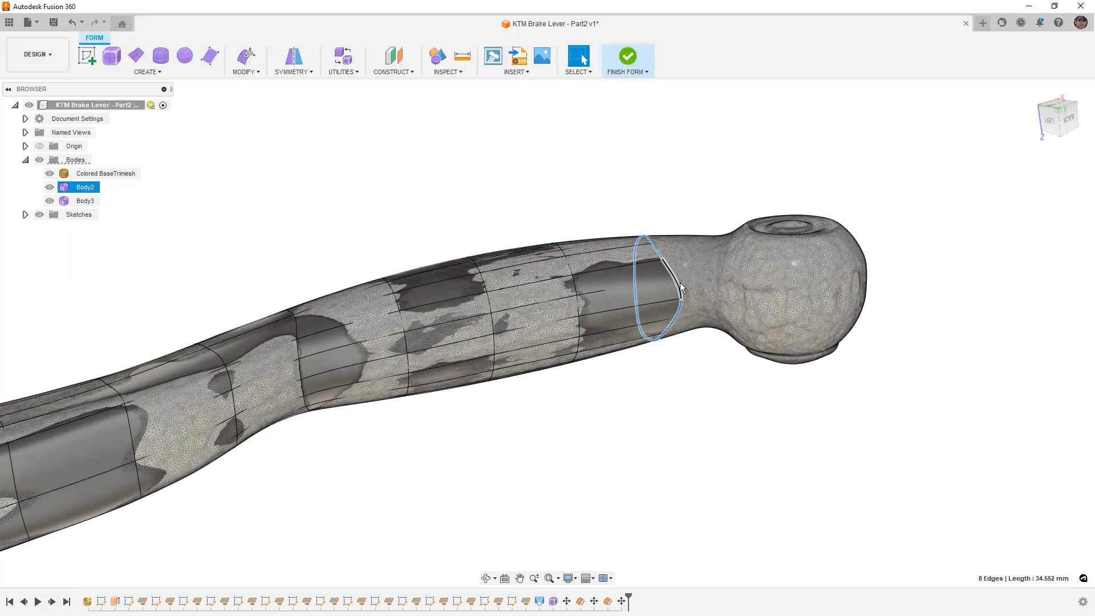
double_click(680, 282)
scroll(317, 430, "down", 3)
Extend the T-Spline's pivot-end edge loop along the lever over the pivot hole with Edit Form, flaring it wider
double_click(135, 464)
middle_click_drag(319, 438, 648, 339, "shift")
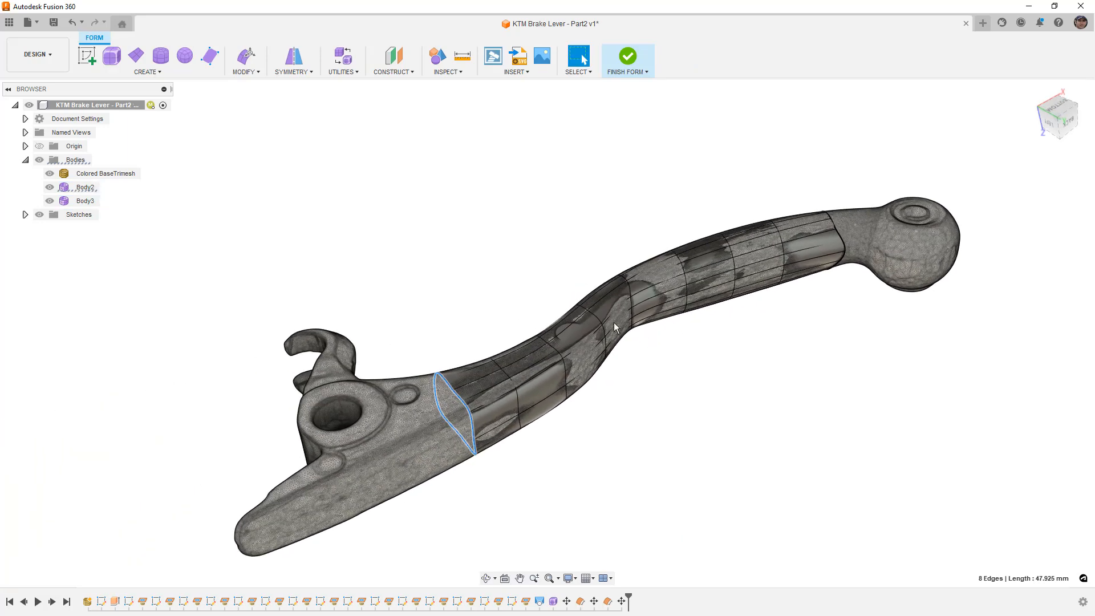
left_click(246, 56)
left_click(1057, 105)
middle_click_drag(667, 418, 669, 337)
left_click_drag(590, 388, 555, 441)
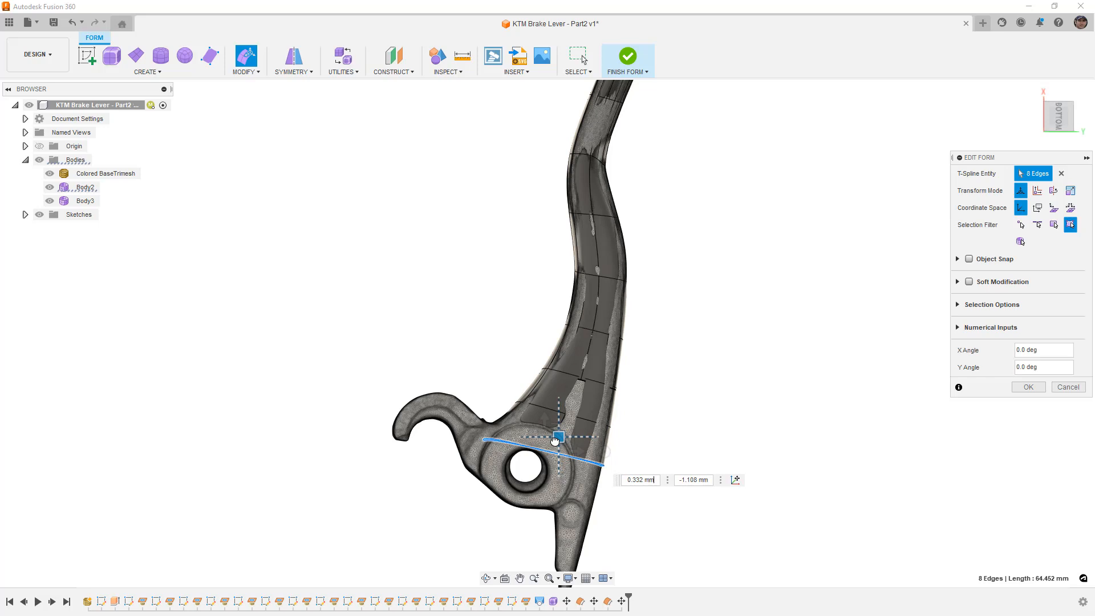
middle_click_drag(555, 441, 576, 417, "shift")
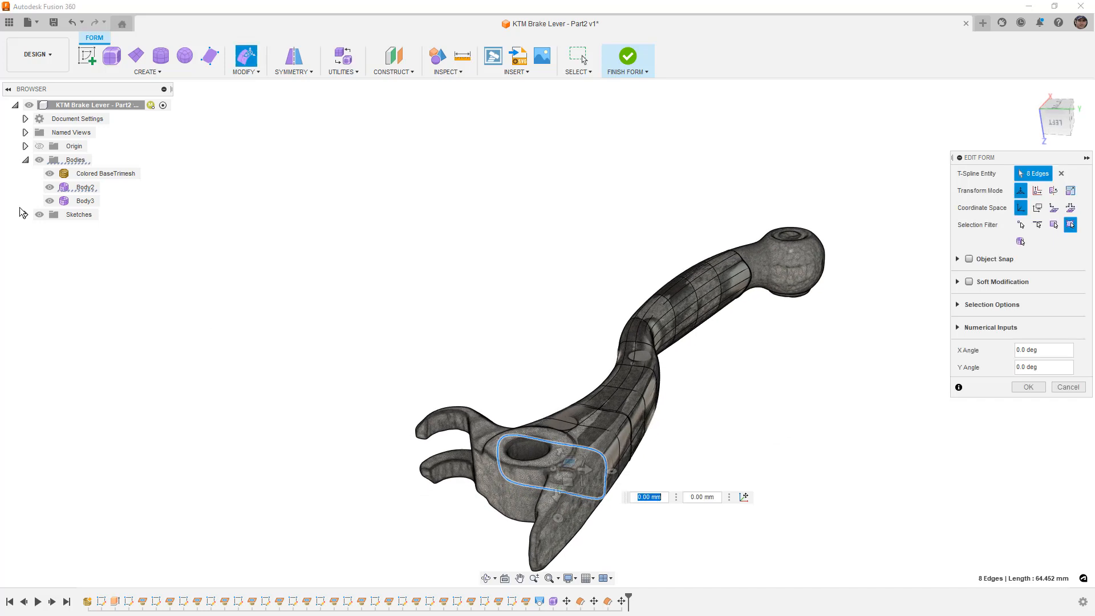
Hide the scan mesh and Body3 to inspect the extended T-Spline end, show the mesh again, and clear the edge selection
left_click(49, 174)
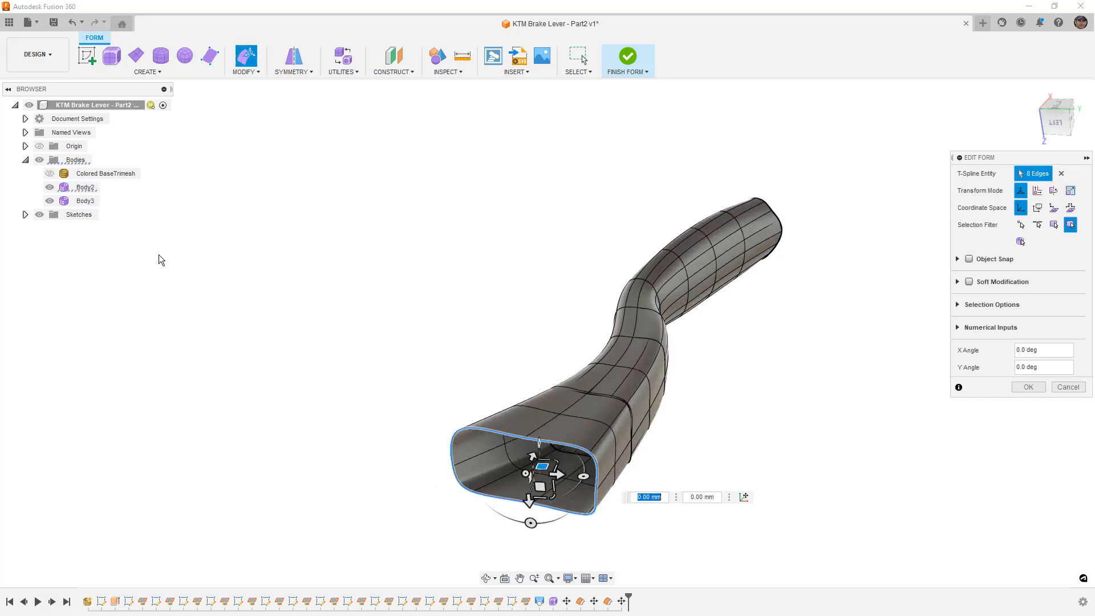
left_click(50, 201)
mouse_move(515, 357)
middle_mouse_down("shift")
mouse_move(484, 344)
mouse_move(513, 348)
middle_mouse_up("shift")
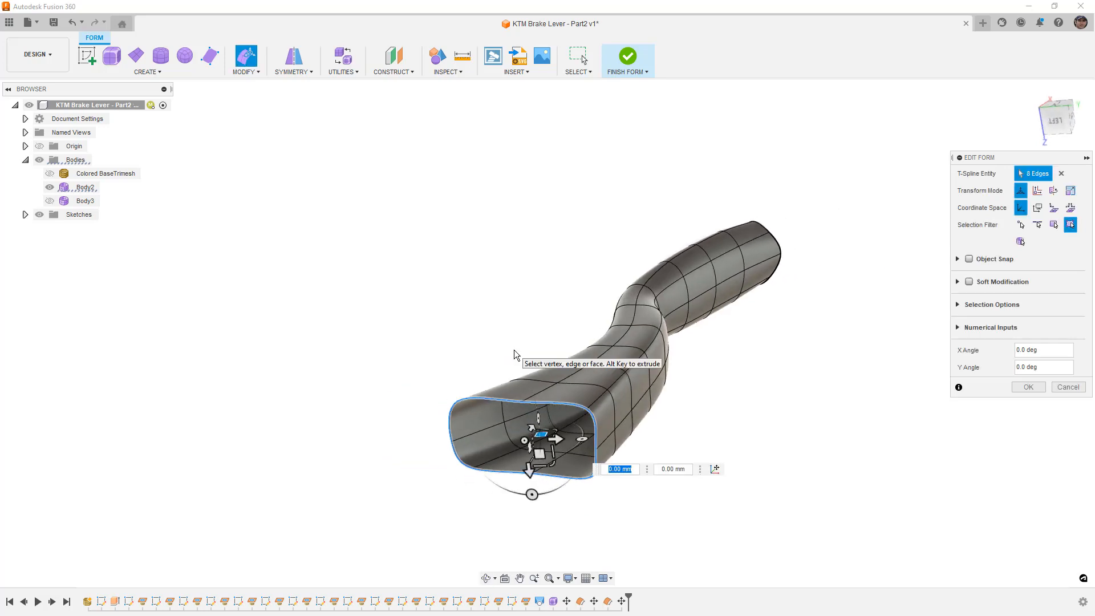
left_click(50, 174)
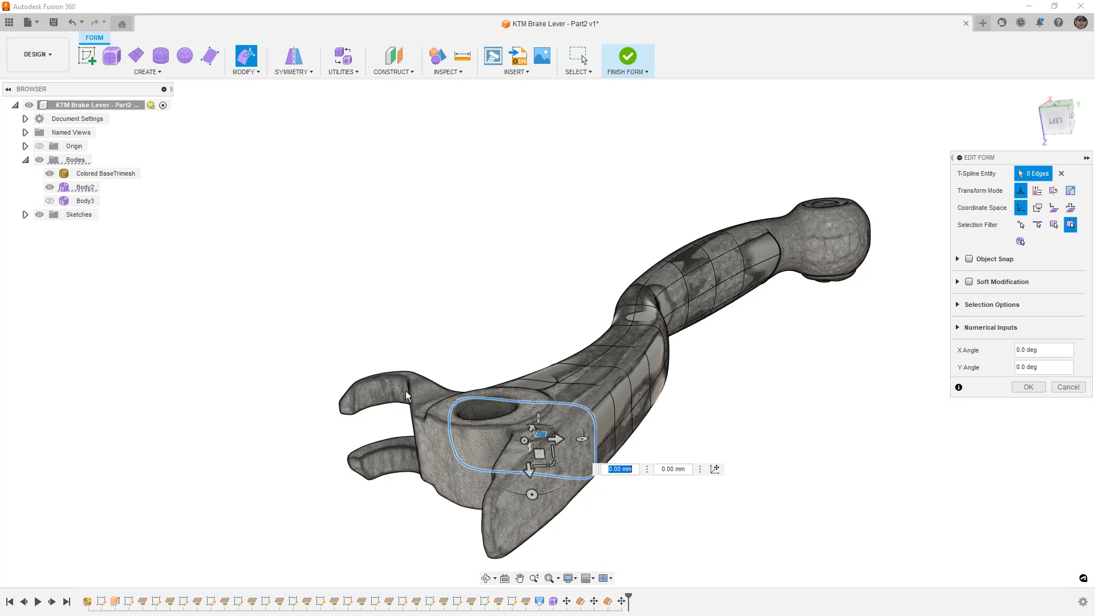
left_click(461, 308)
scroll(461, 308, "down", 2)
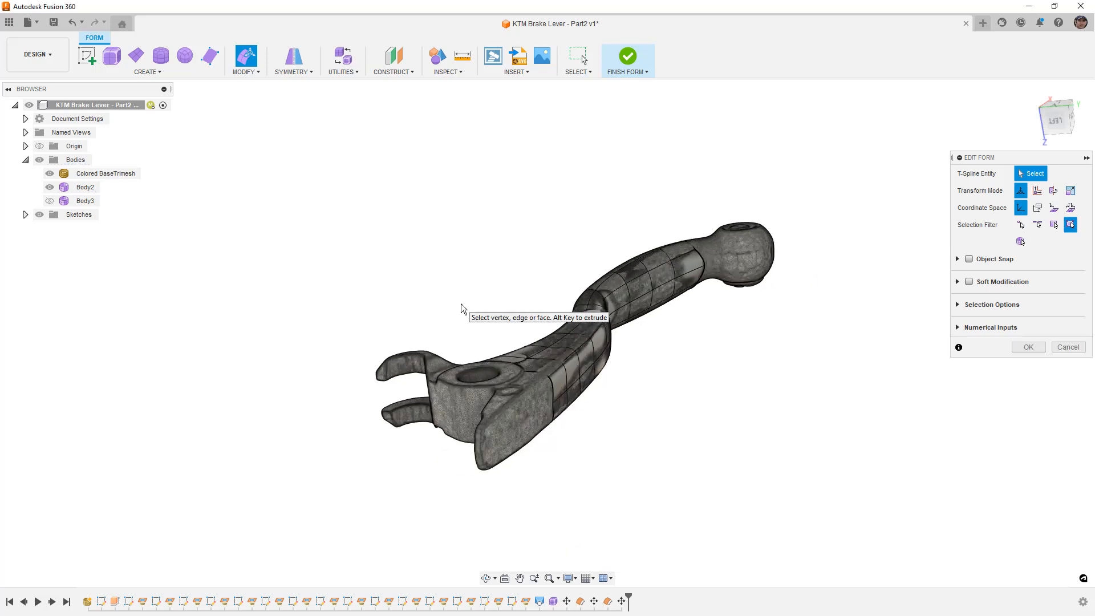
middle_click_drag(501, 317, 453, 303, "shift")
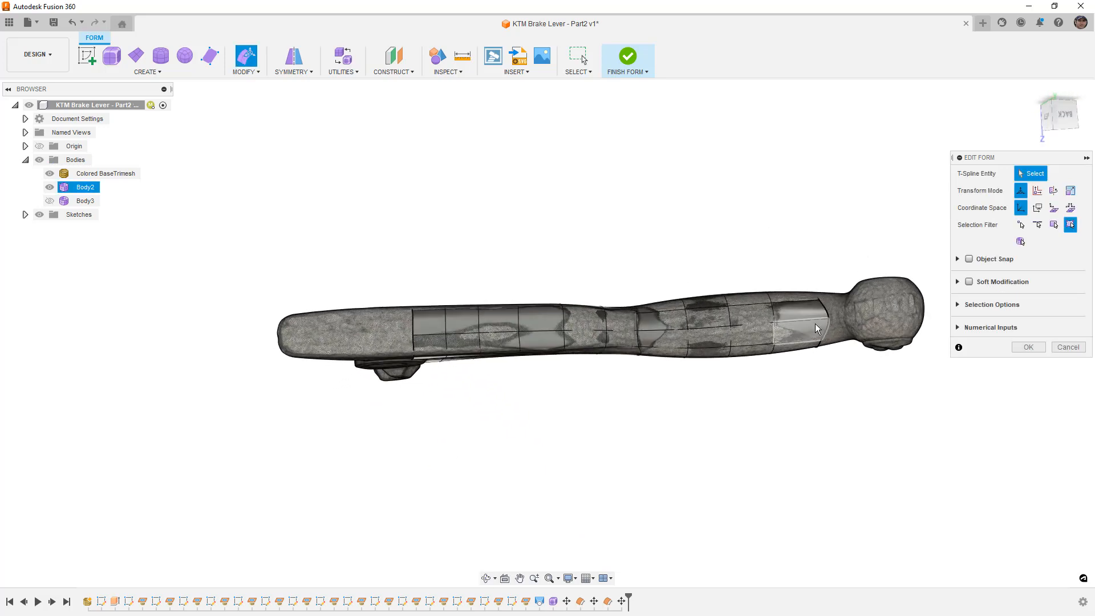
Select the four Body2 T-Spline vertices that run across the lever at its bend
middle_click_drag(652, 300, 635, 337, "shift")
middle_click_drag(728, 396, 680, 393)
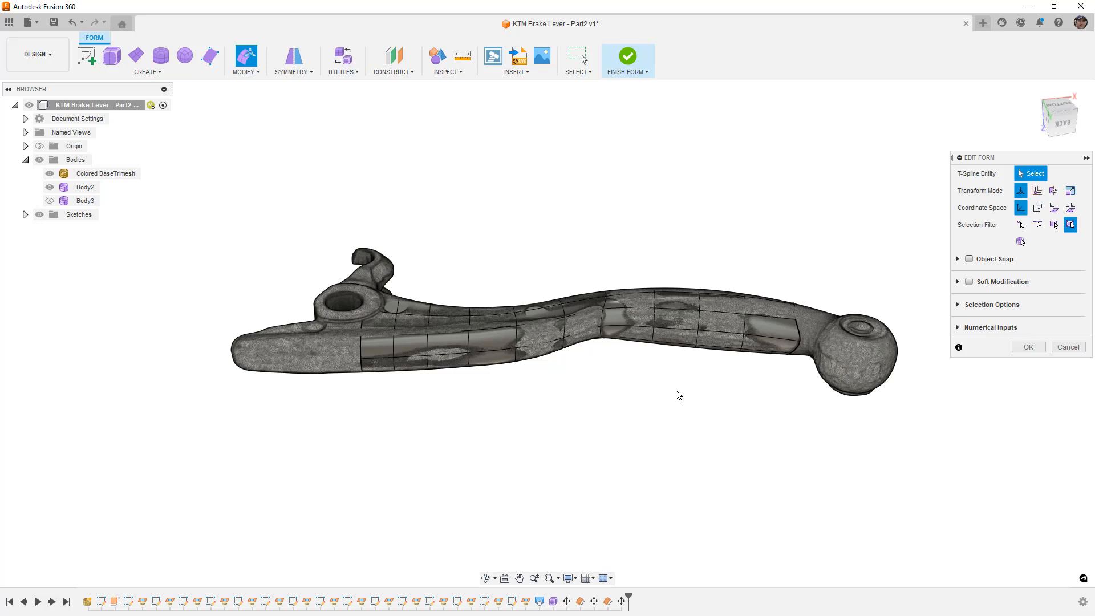
scroll(606, 330, "up", 5)
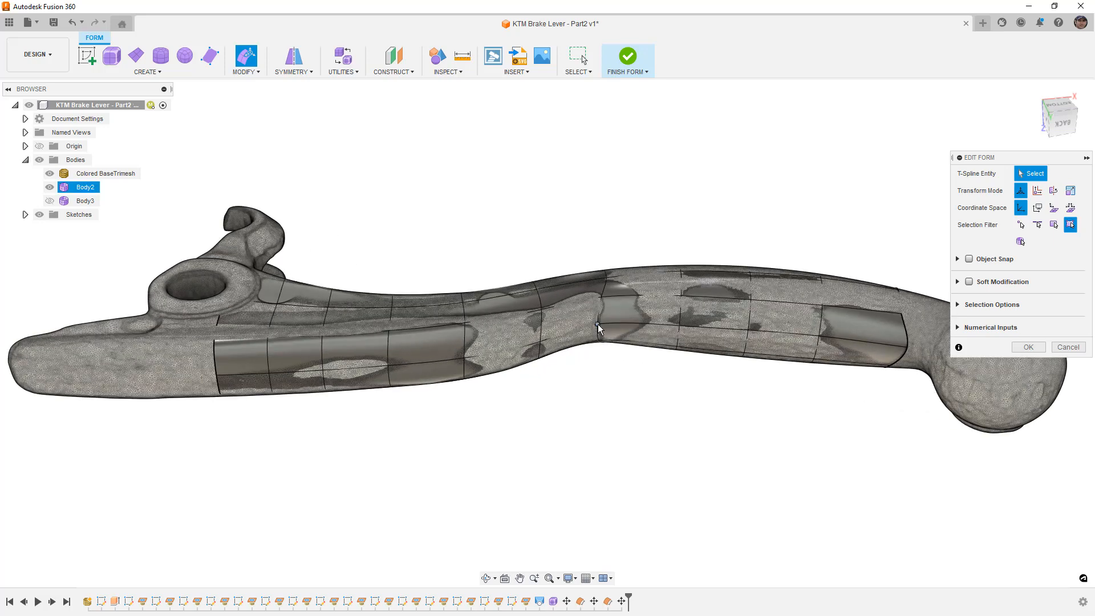
left_click(598, 324)
left_click(601, 297, "shift")
left_click(606, 278, "shift")
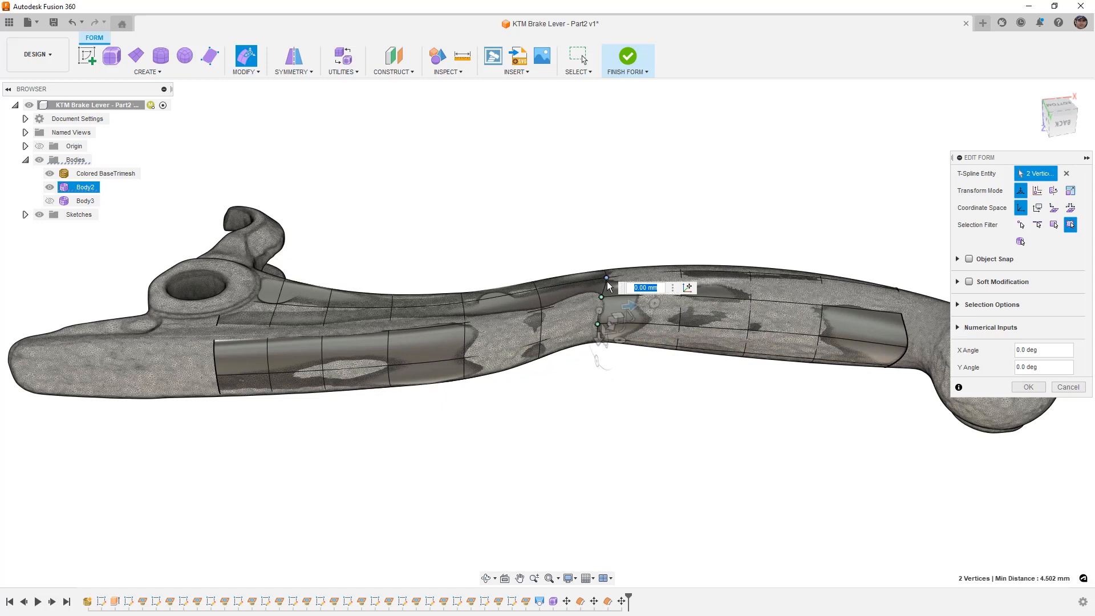
left_click(597, 343, "shift")
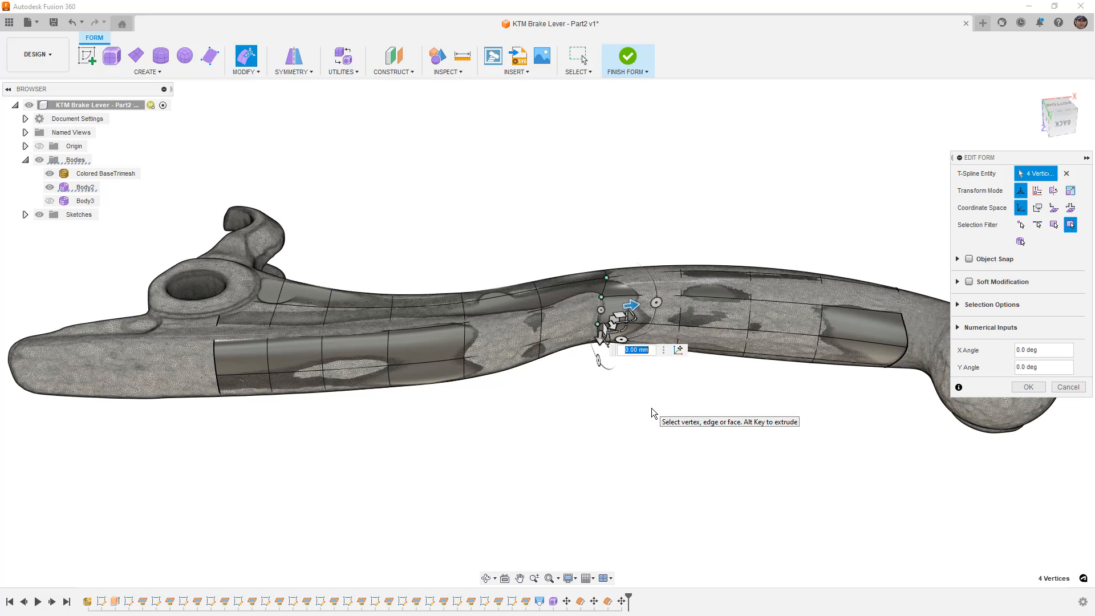
Hide the Colored BaseTrimesh and alternate between Body3 and Body2 to compare their T-Spline face layouts, ending with only Body2 shown
left_click(50, 173)
left_click(50, 187)
left_click(50, 200)
left_click(385, 177)
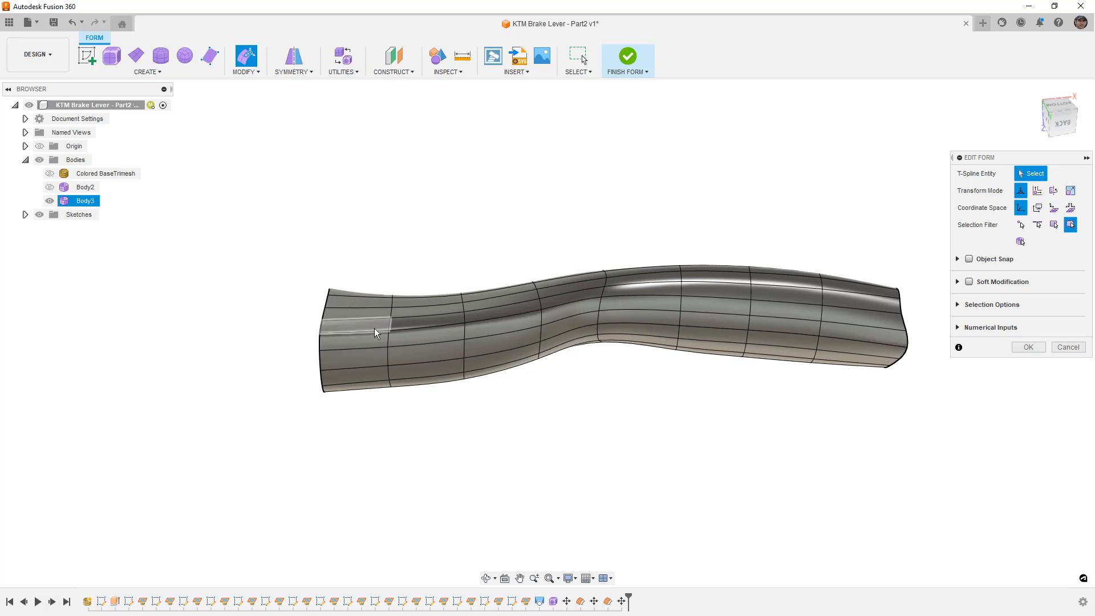
left_click(50, 187)
left_click(50, 201)
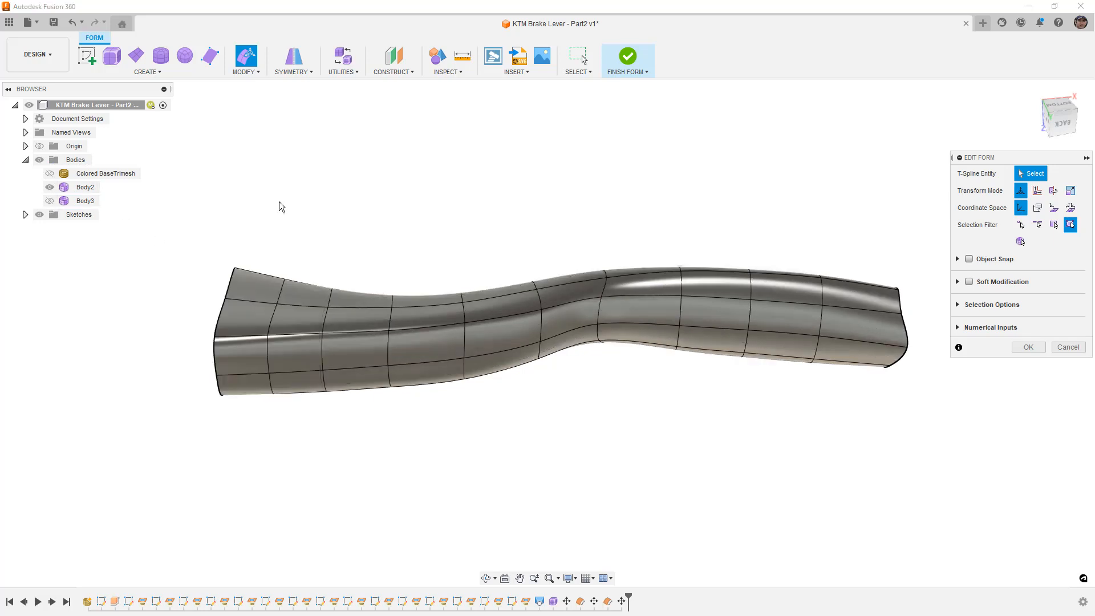
middle_click_drag(447, 347, 475, 337, "shift")
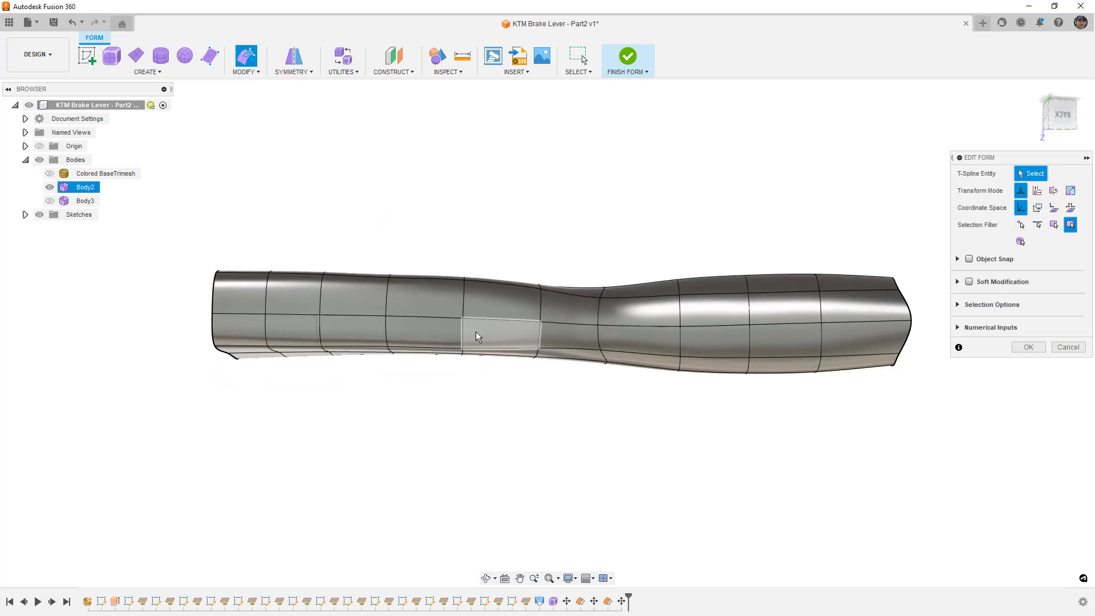
left_click(50, 201)
left_click(49, 193)
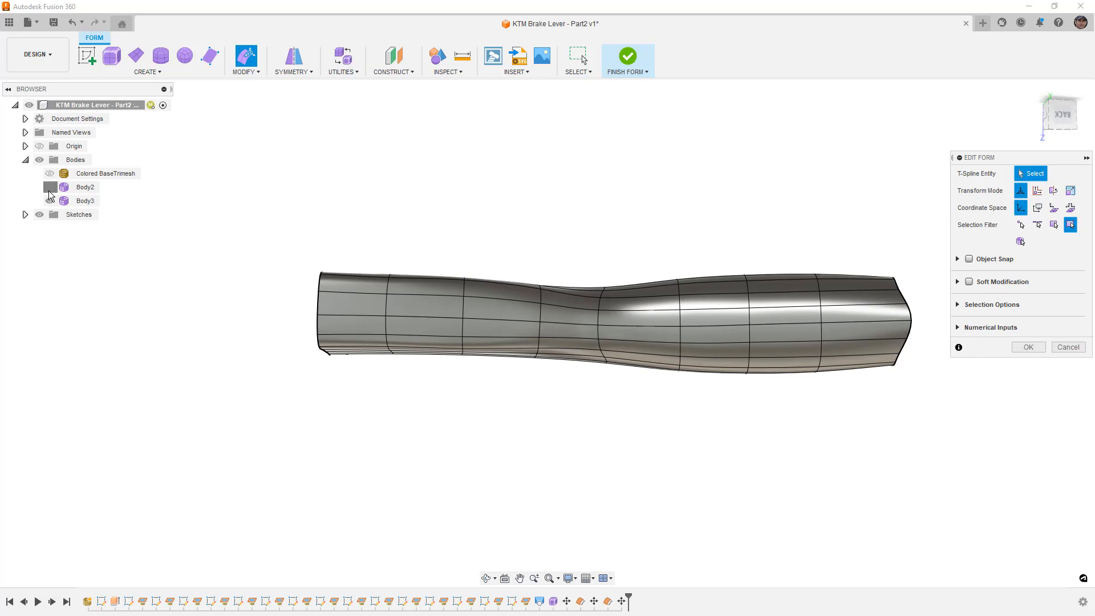
left_click(49, 188)
left_click(50, 200)
middle_click_drag(440, 217, 443, 253, "shift")
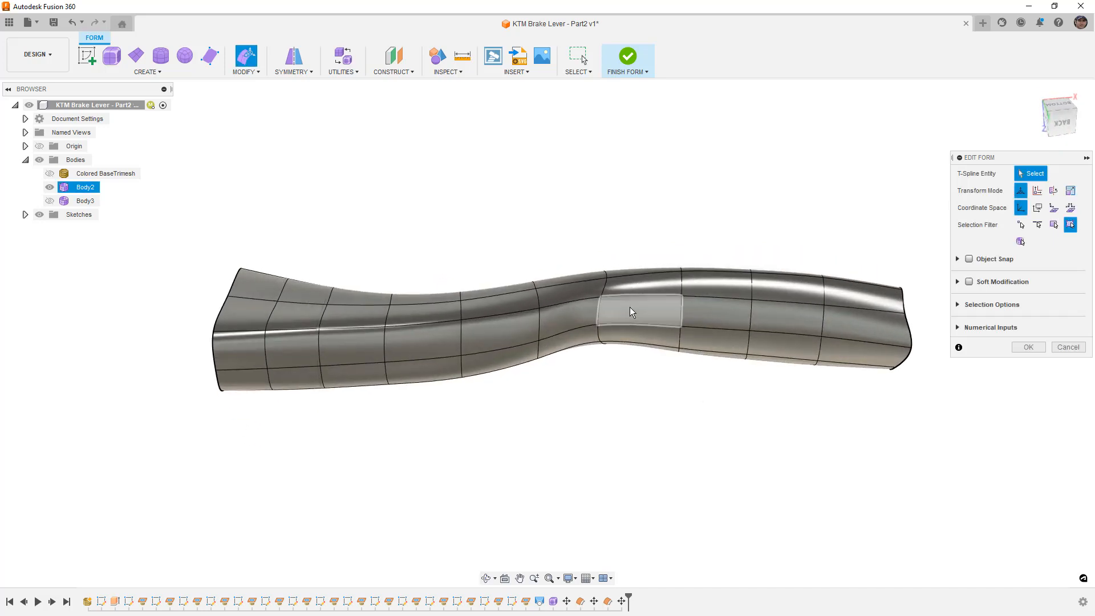
Finish the form edit, show surface Body18 and hide Body19
left_click(632, 63)
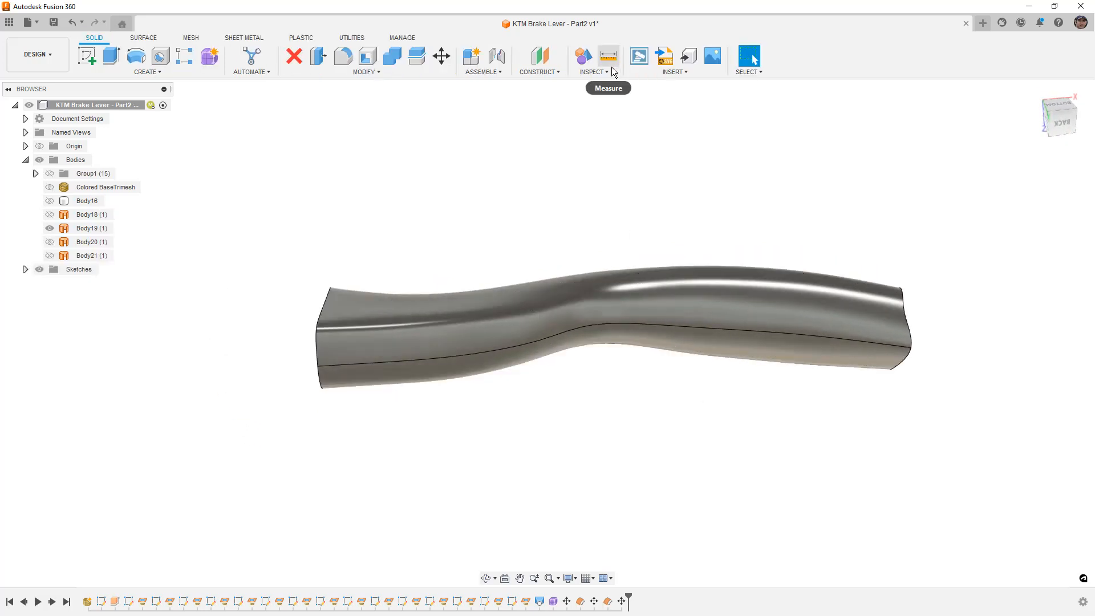
left_click(49, 215)
left_click(49, 227)
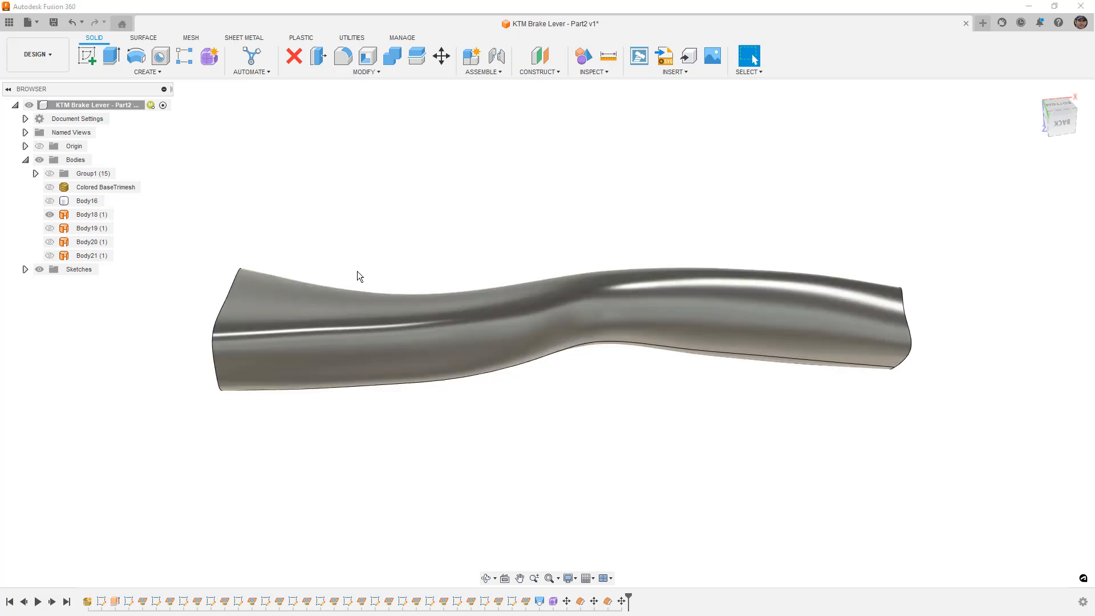
Extend the open edge loop at the flared pivot end of Body18 by 11 mm with the Natural type
middle_click_drag(357, 279, 386, 252, "shift")
left_click(142, 36)
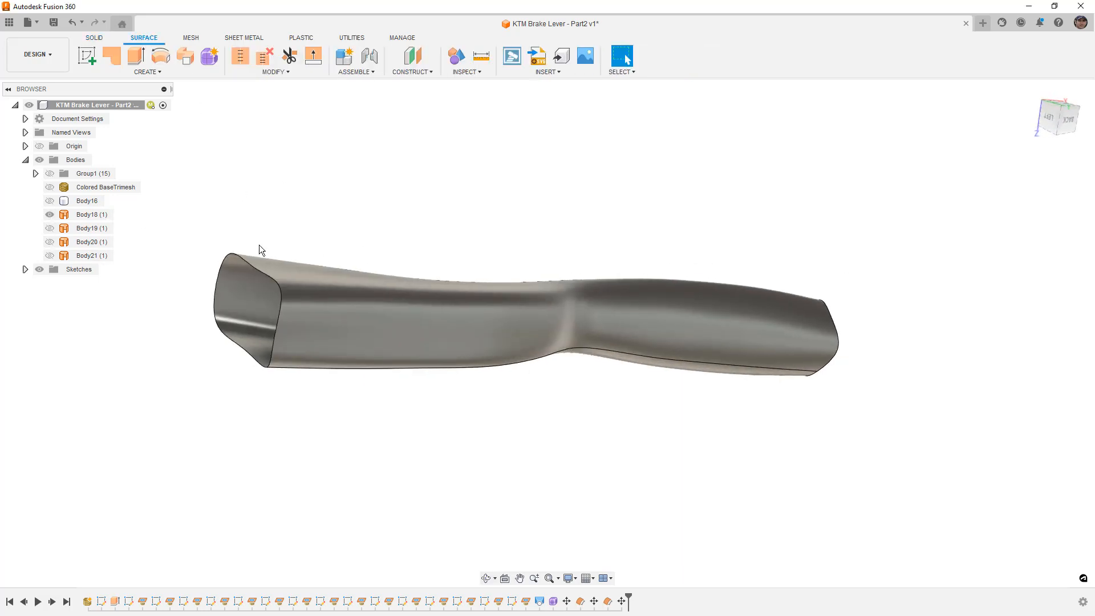
left_click(252, 264)
left_click(314, 57)
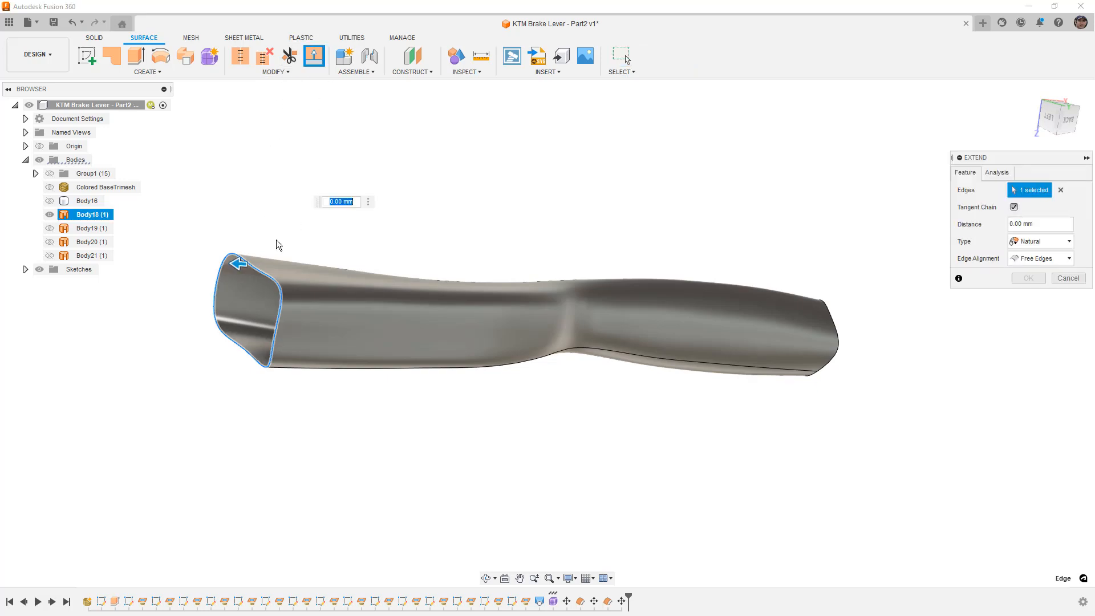
left_click_drag(234, 261, 151, 261)
mouse_move(398, 233)
middle_mouse_down("shift")
mouse_move(372, 263)
mouse_move(386, 284)
middle_mouse_up("shift")
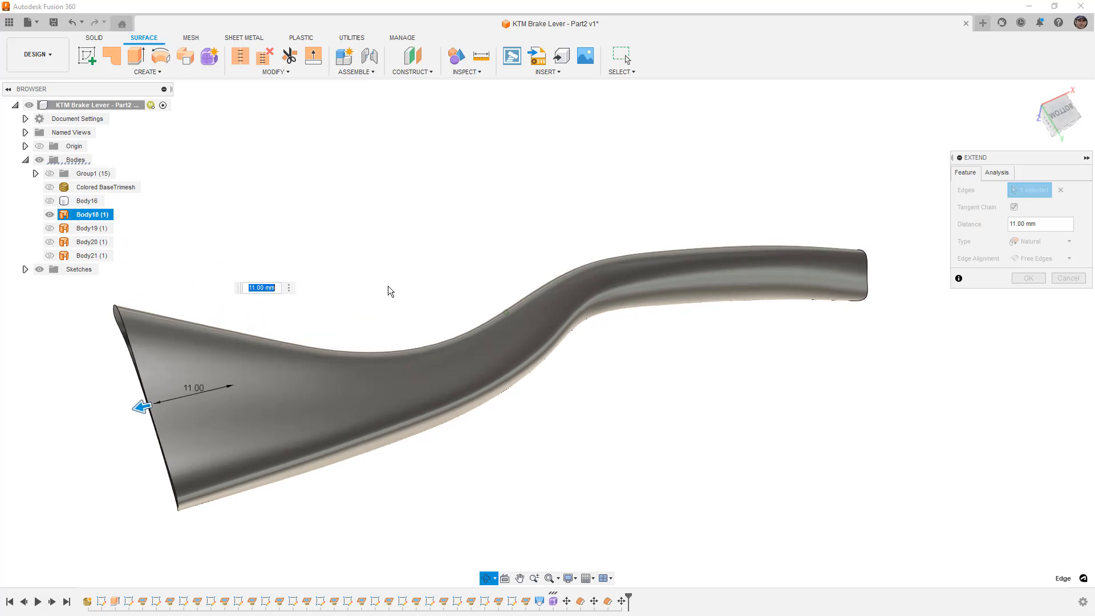
key("Return")
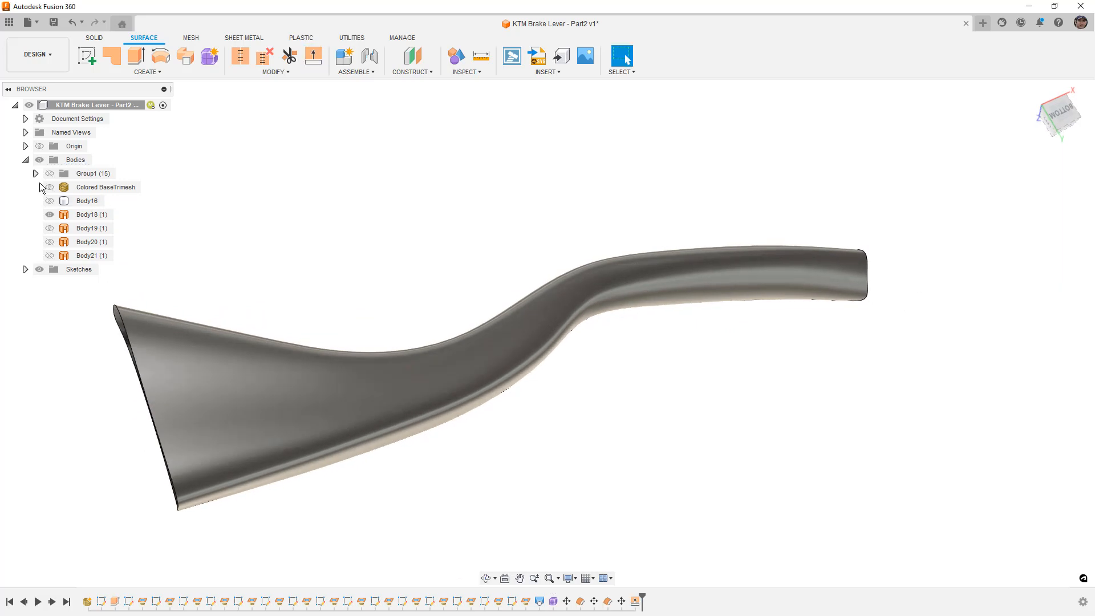
Show the Colored BaseTrimesh and examine how the extended Body18 surface fits the scan from the pivot to the grip
left_click(50, 187)
left_click(180, 329)
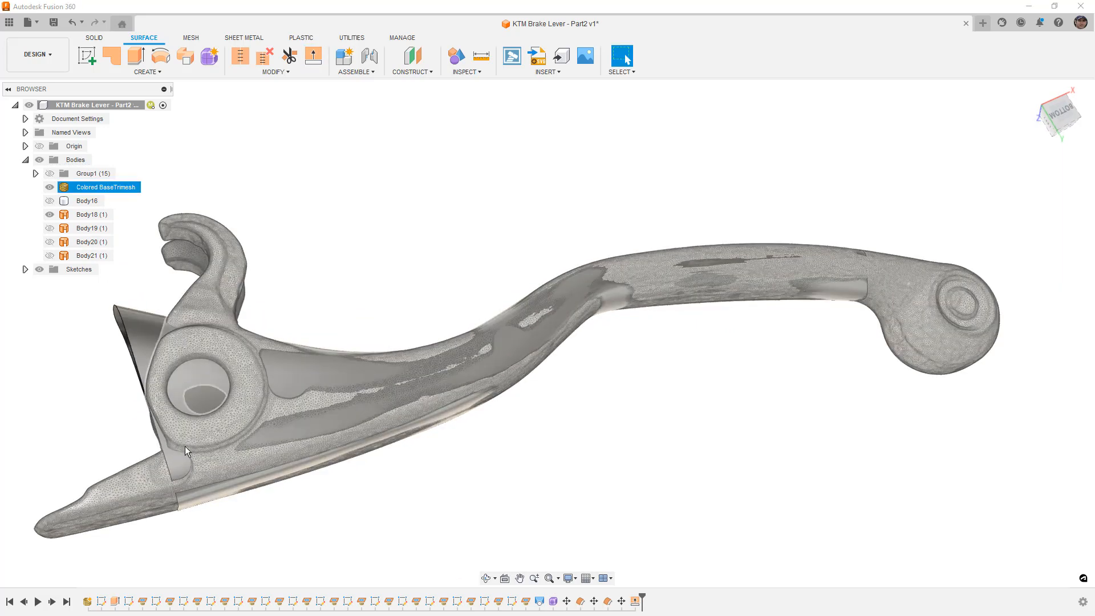
left_click(345, 356)
left_click(465, 286)
middle_click_drag(464, 287, 541, 275, "shift")
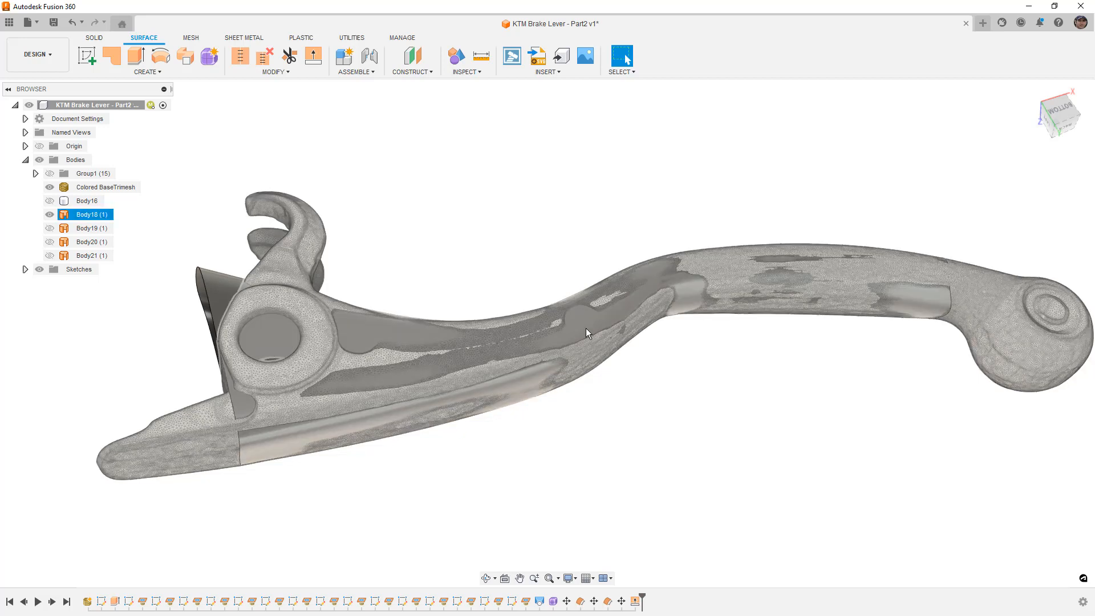
left_click(767, 295)
left_click(521, 222)
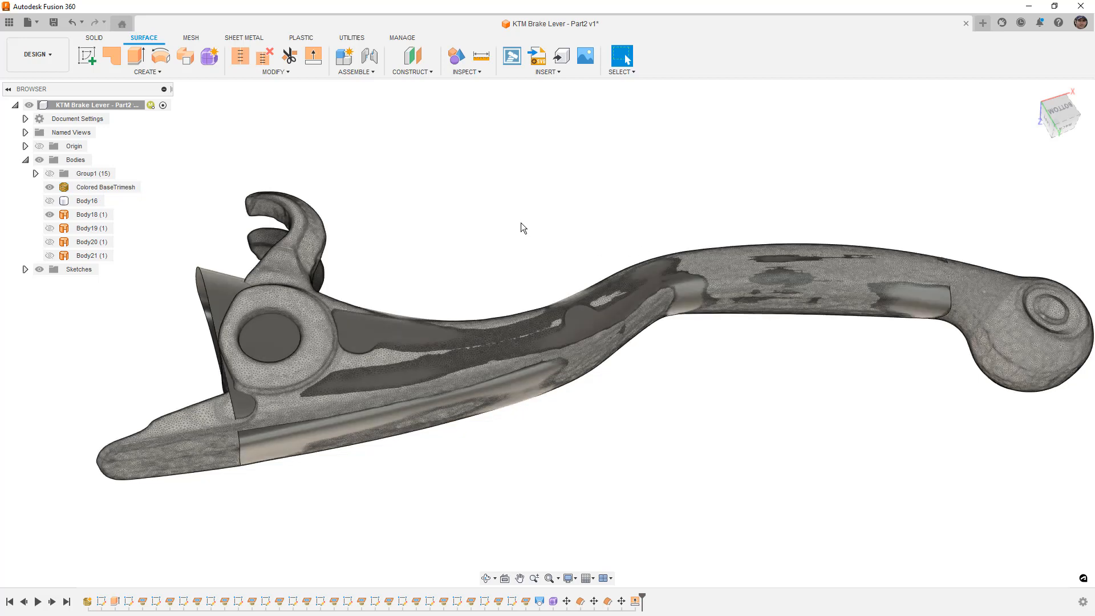